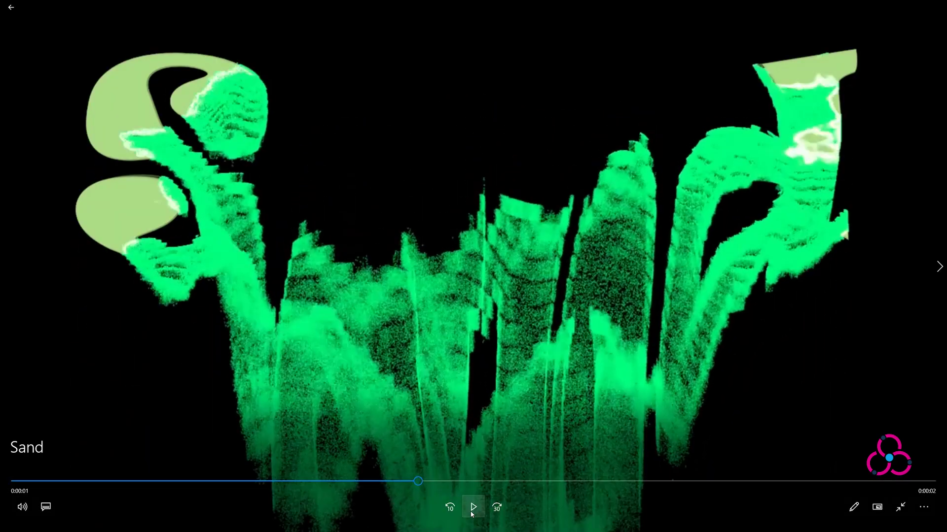
Scrub the rendered Sand clip back to an earlier, partly formed frame.
drag(417, 482, 299, 482)
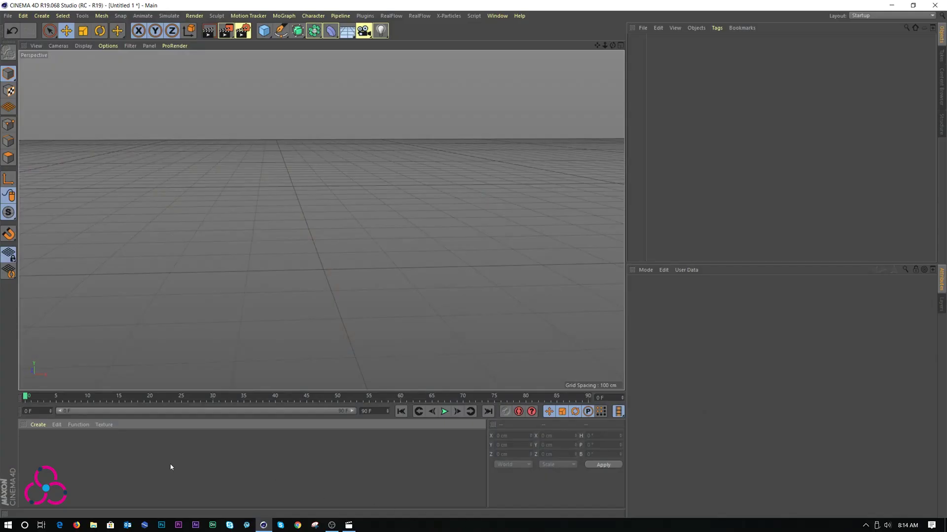
Create a new standard material named 'Mat' and open it in the Material Editor.
click(37, 426)
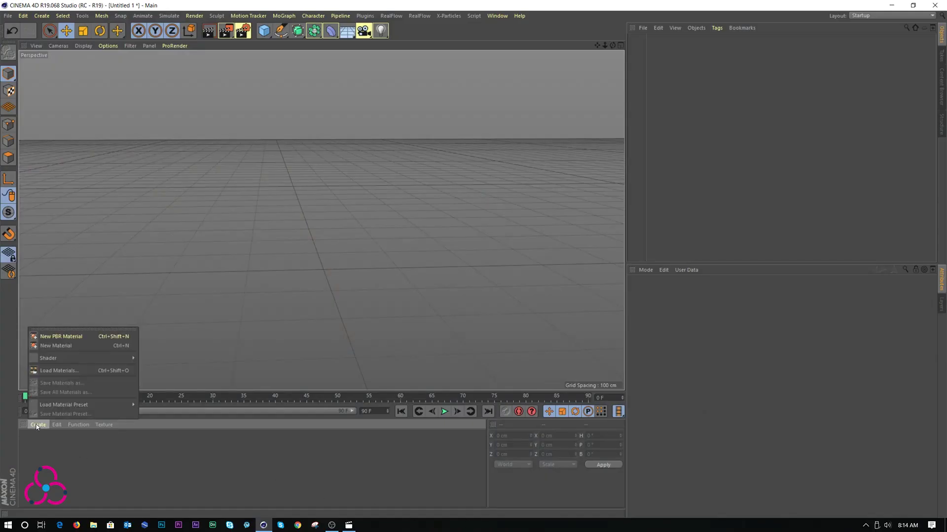
click(49, 345)
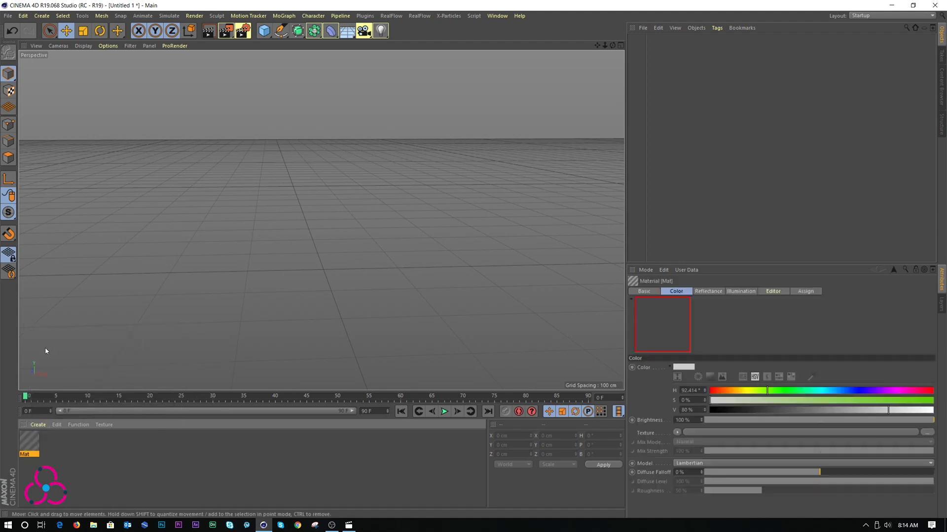
double_click(29, 440)
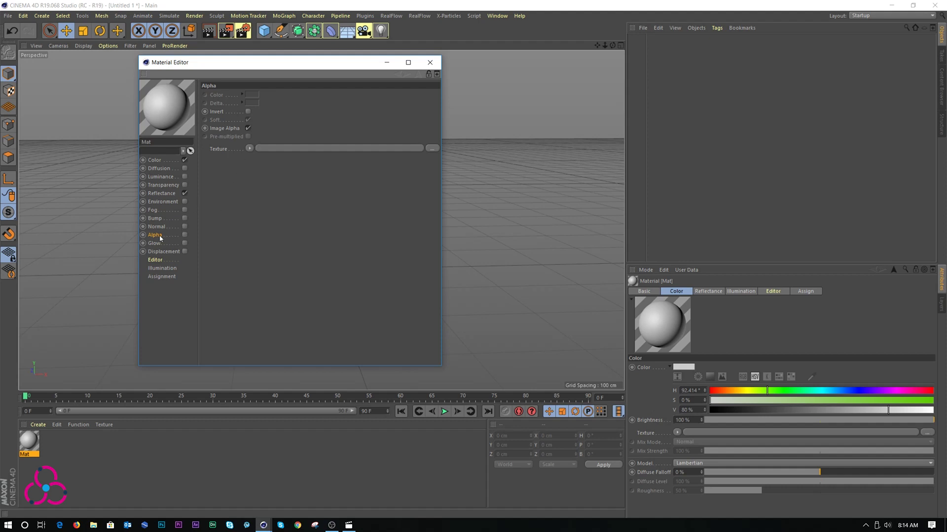
Load a Gradient into the Alpha texture, set Type to 2D - Circular and Turbulence to 20%.
click(249, 149)
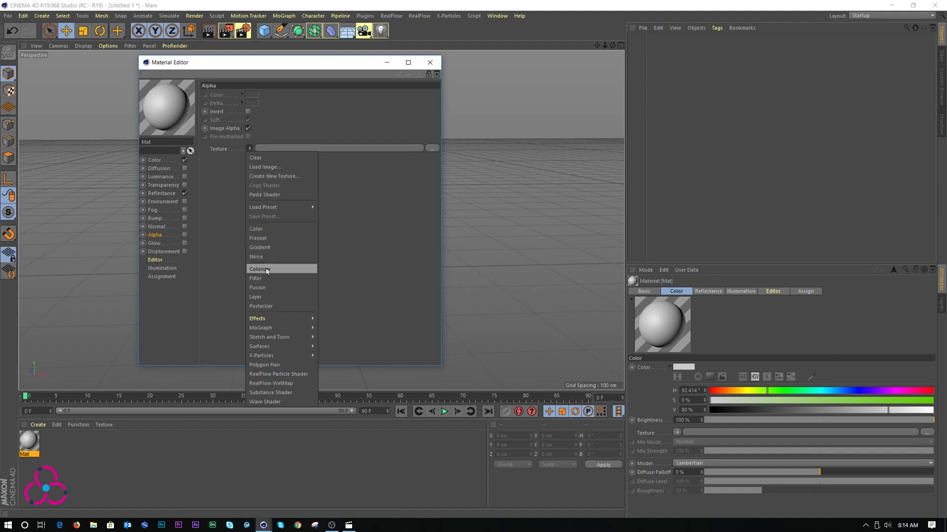
click(275, 247)
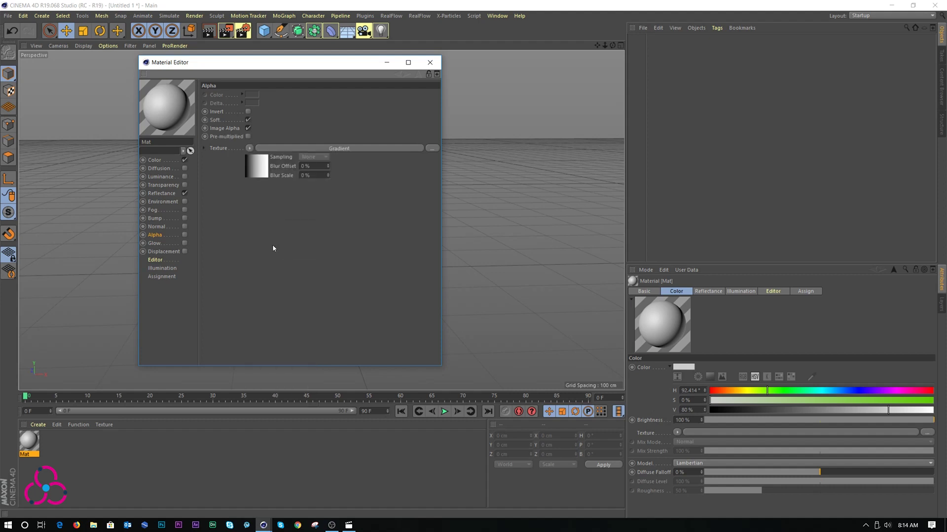
click(339, 149)
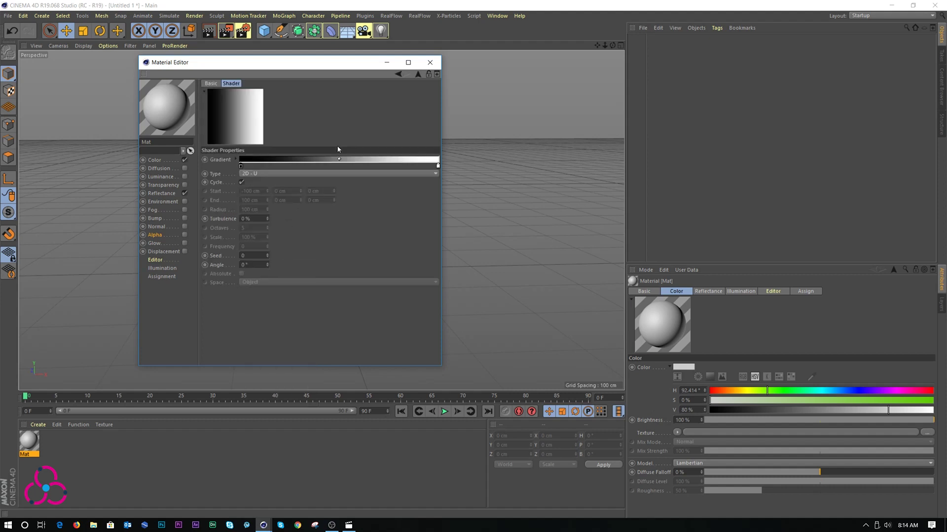
click(269, 173)
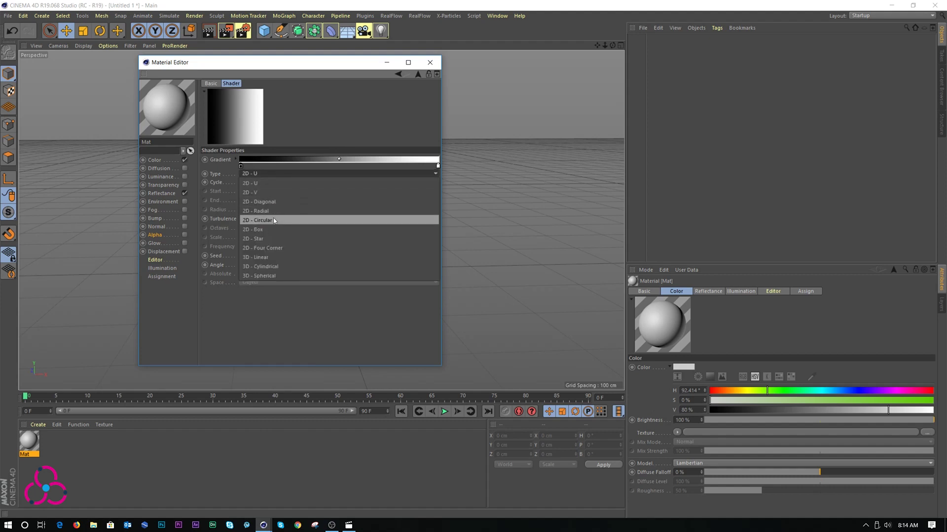
click(274, 220)
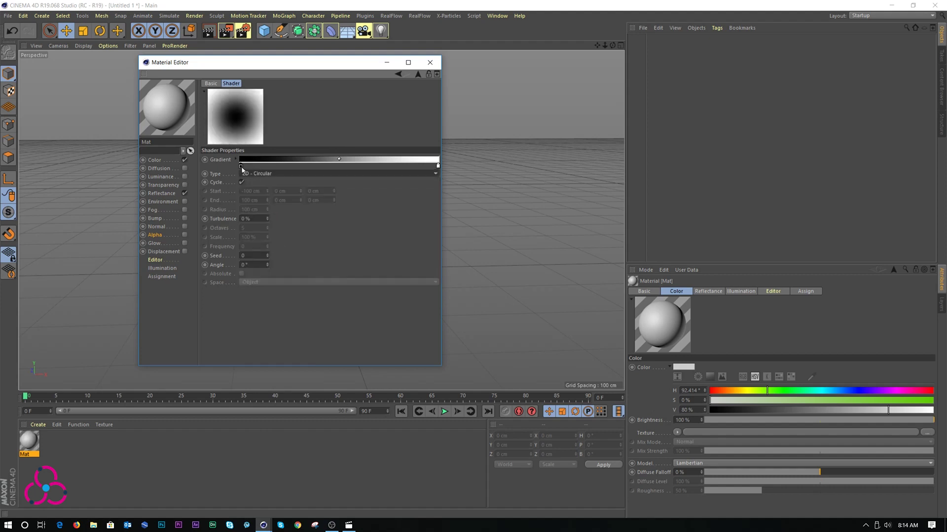
click(251, 219)
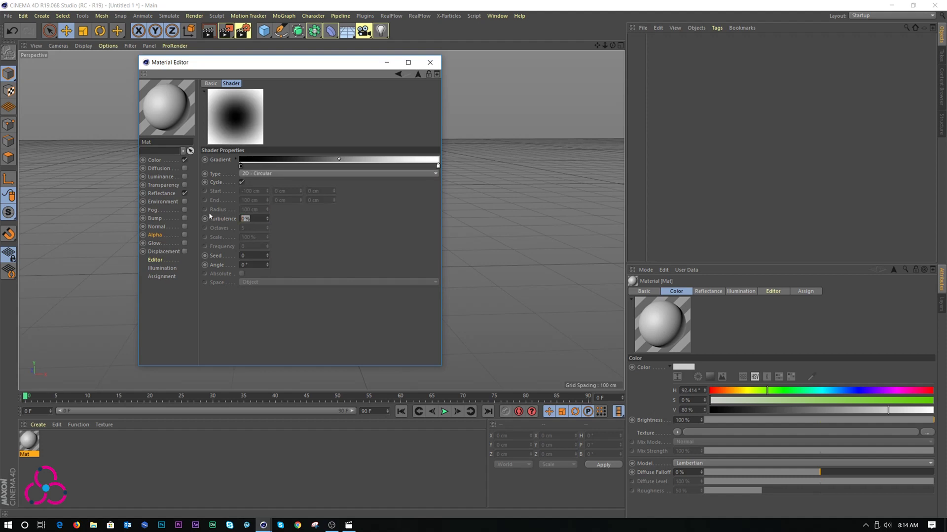
text(20)
key(Return)
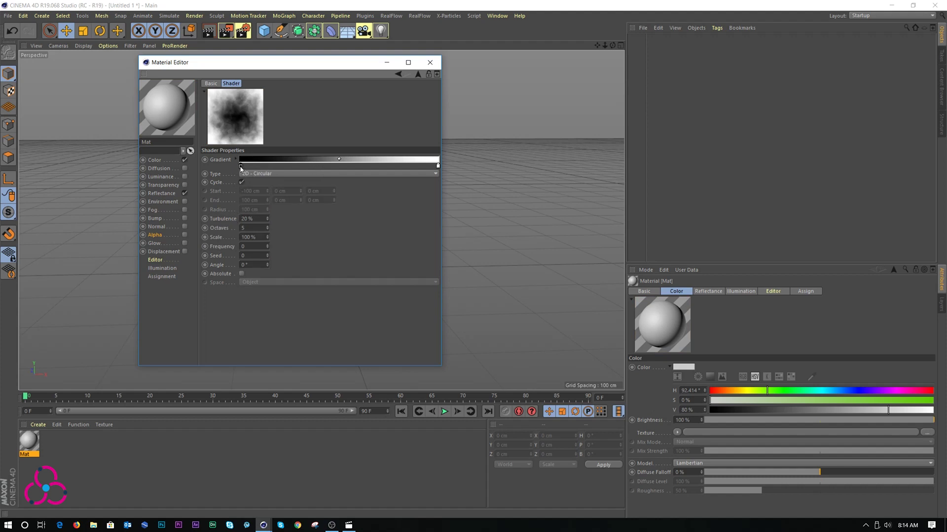
Rearrange the gradient knots and add a black knot so the gradient is all black.
drag(241, 167, 348, 168)
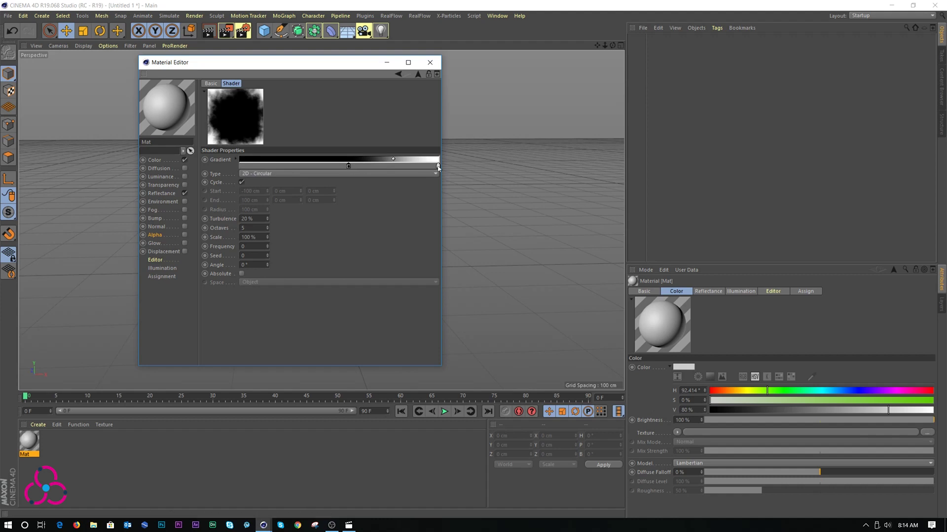
drag(438, 166, 241, 166)
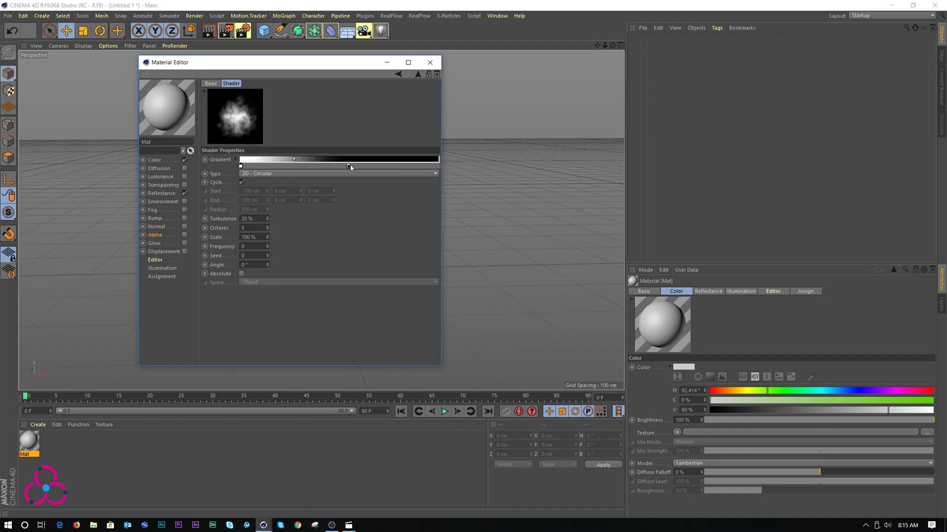
drag(348, 167, 445, 170)
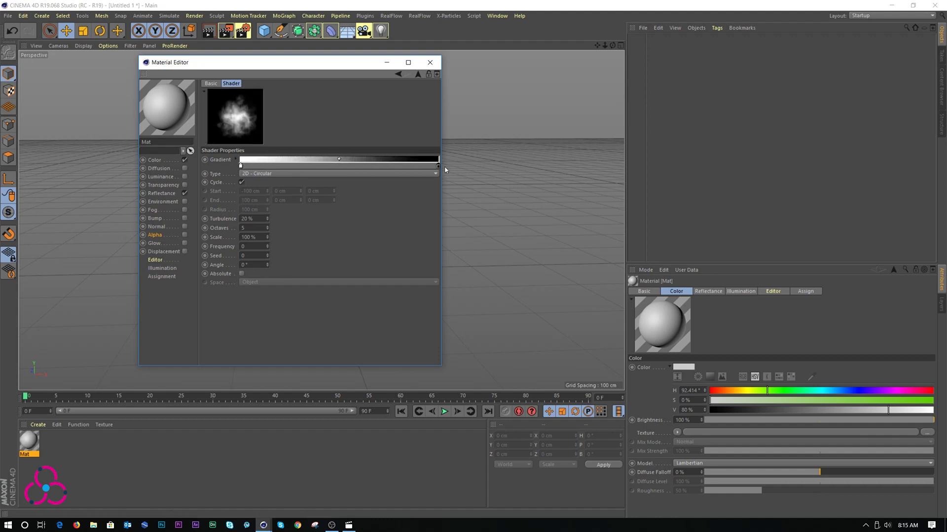
click(244, 167)
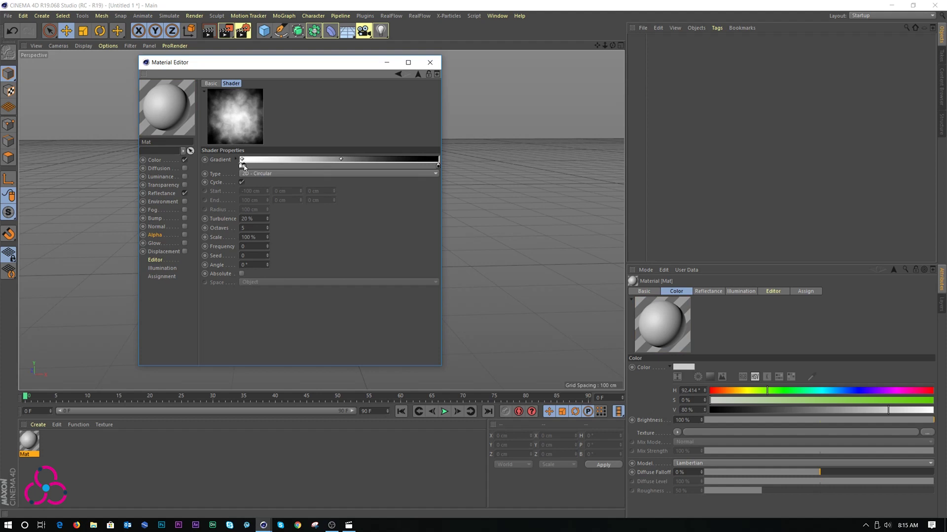
double_click(244, 168)
click(244, 173)
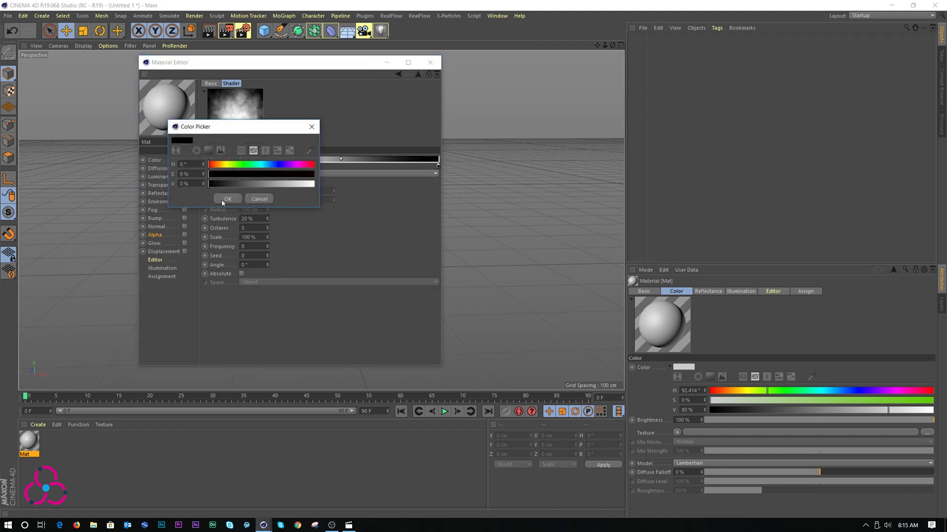
click(249, 196)
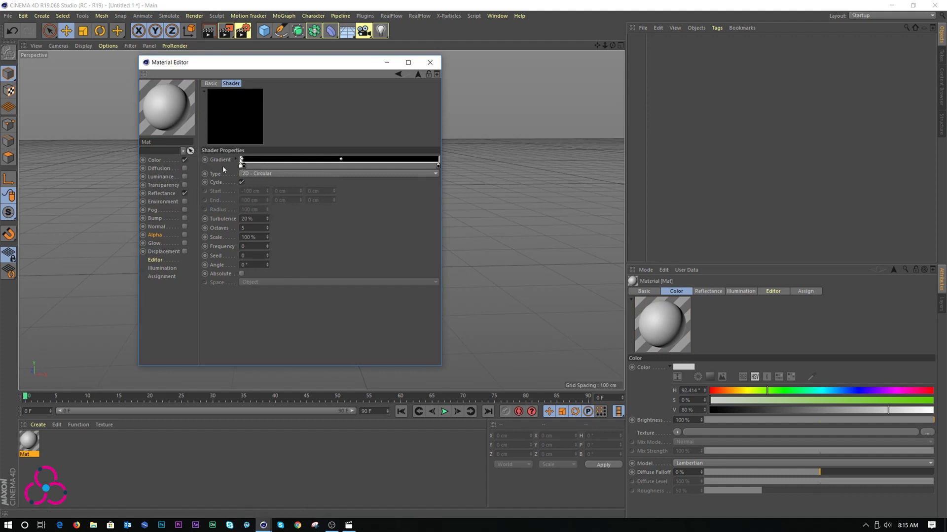
Keyframe the black gradient at frame 0, then keyframe it all white at frame 70.
click(204, 161)
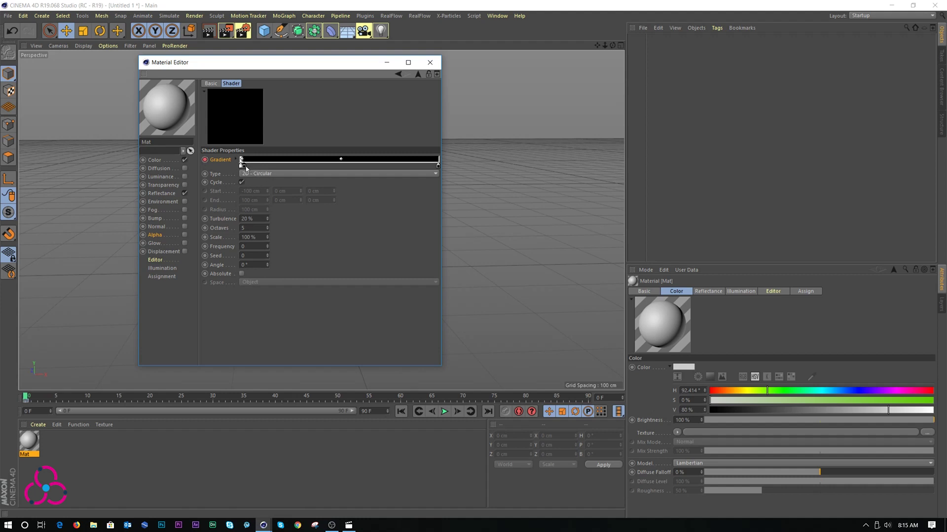
click(464, 399)
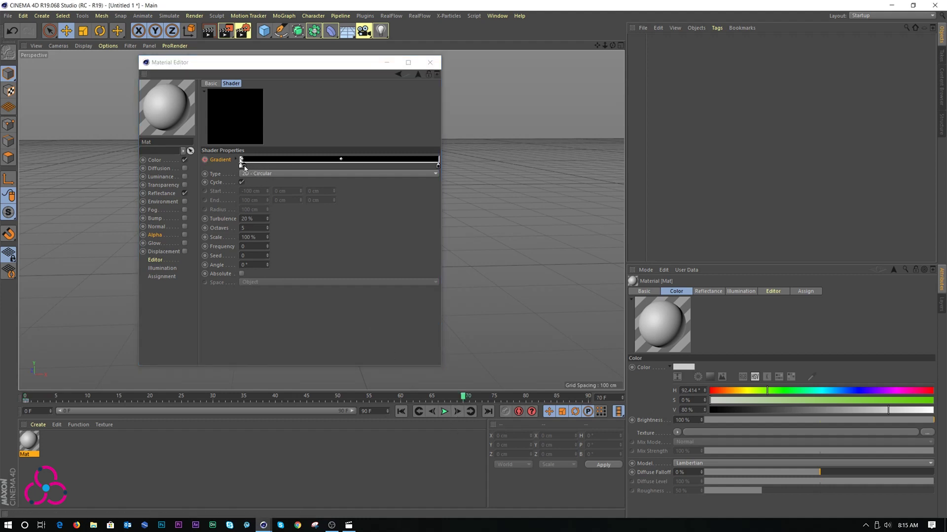
drag(245, 167, 435, 170)
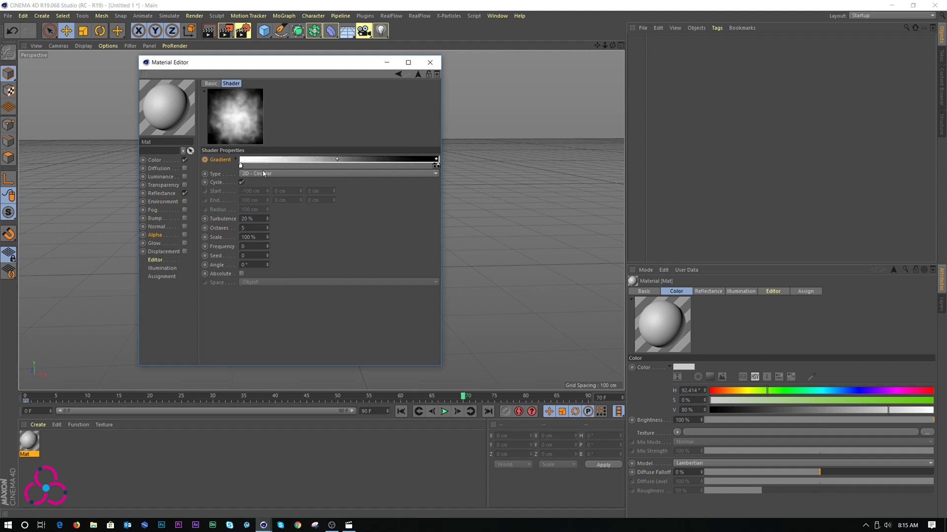
drag(242, 167, 433, 168)
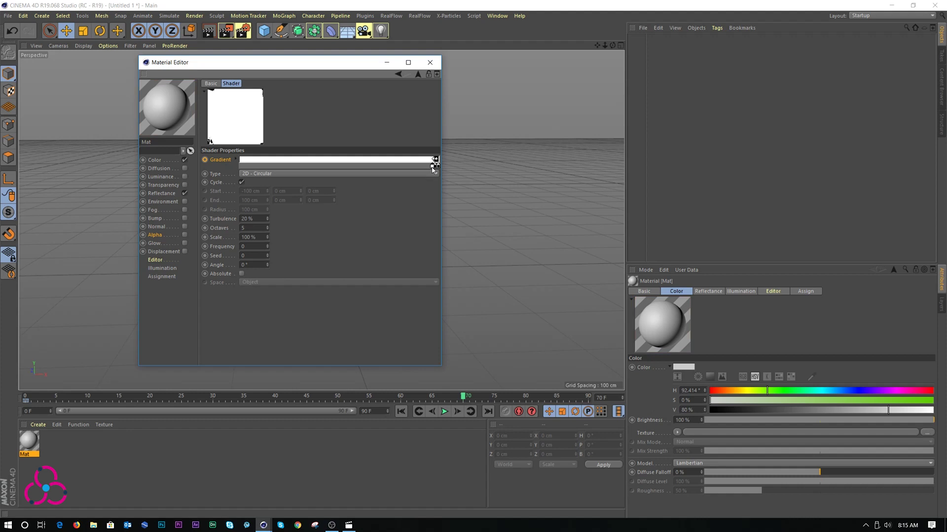
ctrl+click(205, 161)
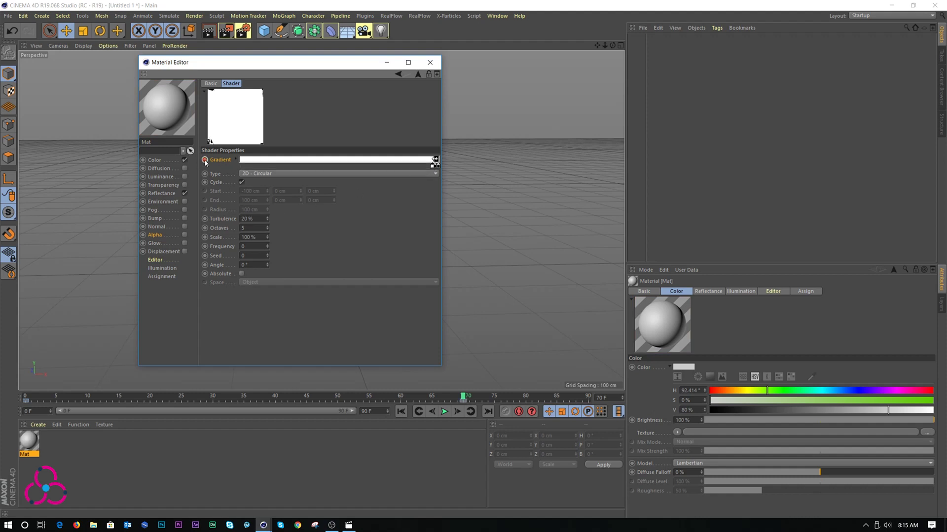
Play the animation from frame 0 to preview the alpha fade, then rewind.
click(401, 411)
click(445, 414)
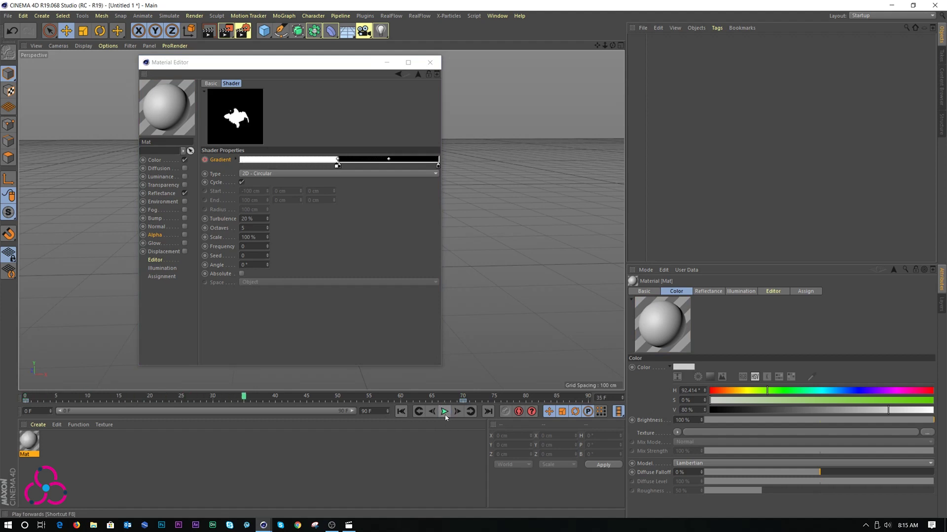
click(444, 415)
click(402, 413)
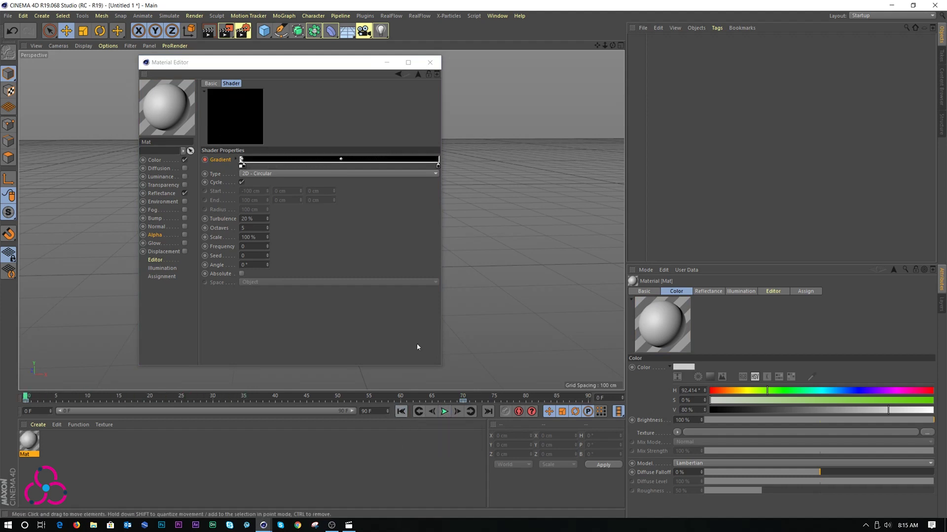
Disable Reflectance and enable Luminance with a 2D - Circular Gradient texture.
click(184, 194)
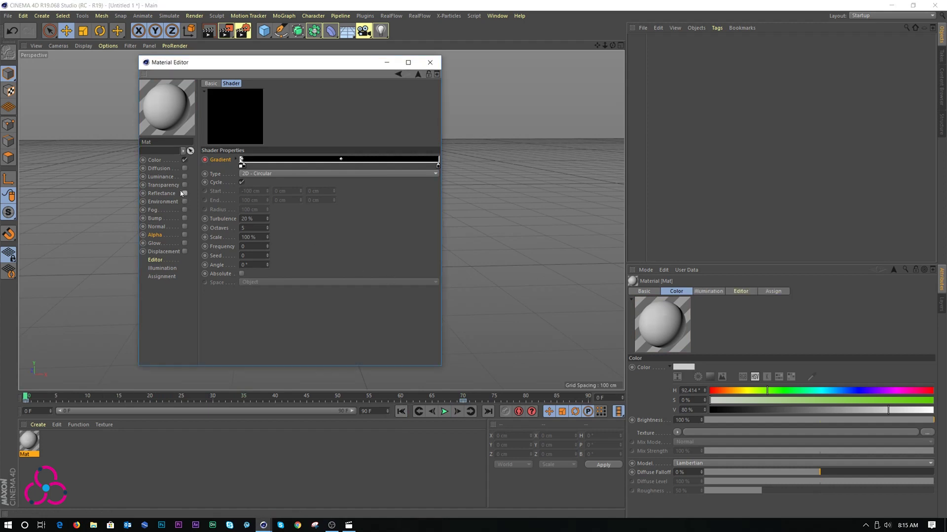
click(157, 177)
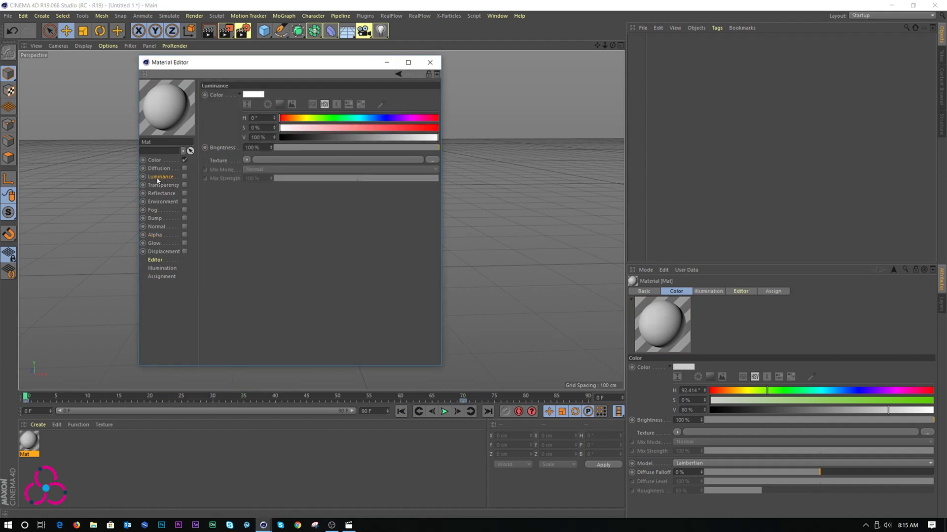
click(185, 177)
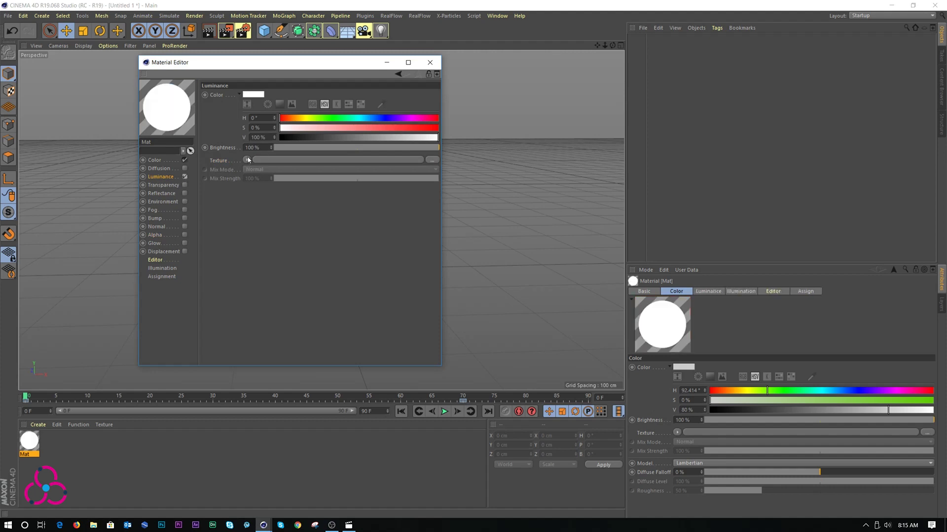
click(247, 160)
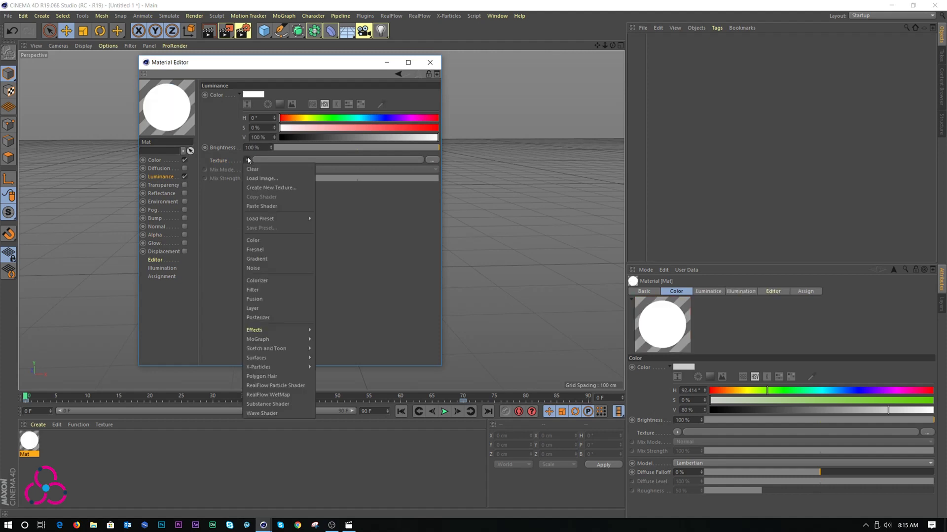
click(268, 259)
click(304, 160)
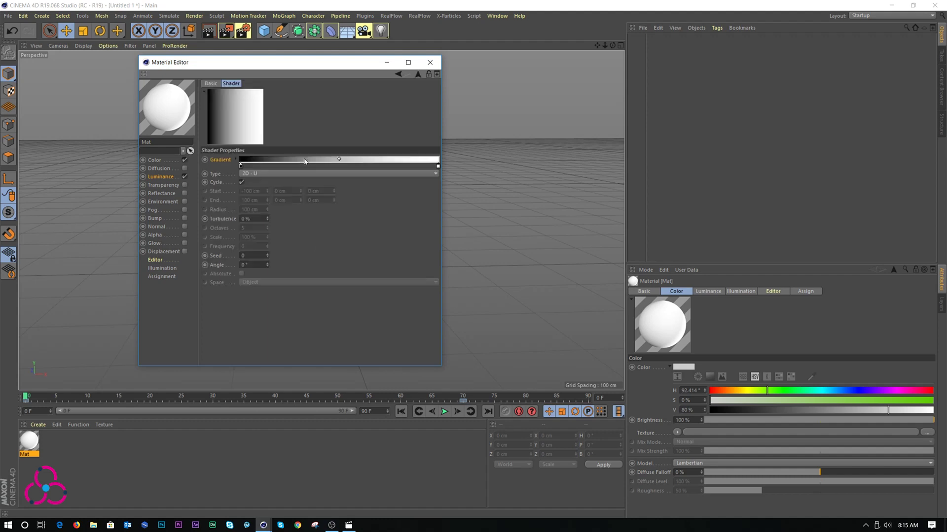
click(258, 173)
click(259, 220)
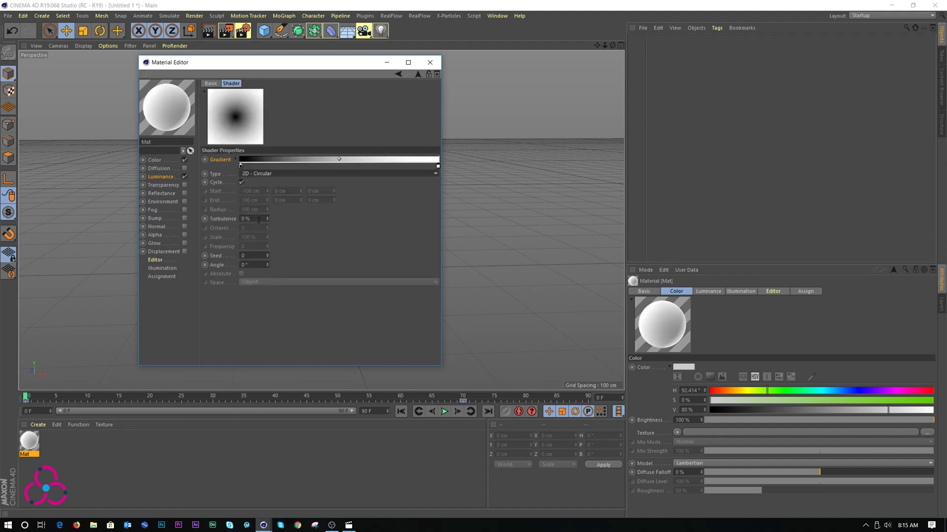
Set the gradient's left knot to white and its right knot to black (V 0%).
click(240, 167)
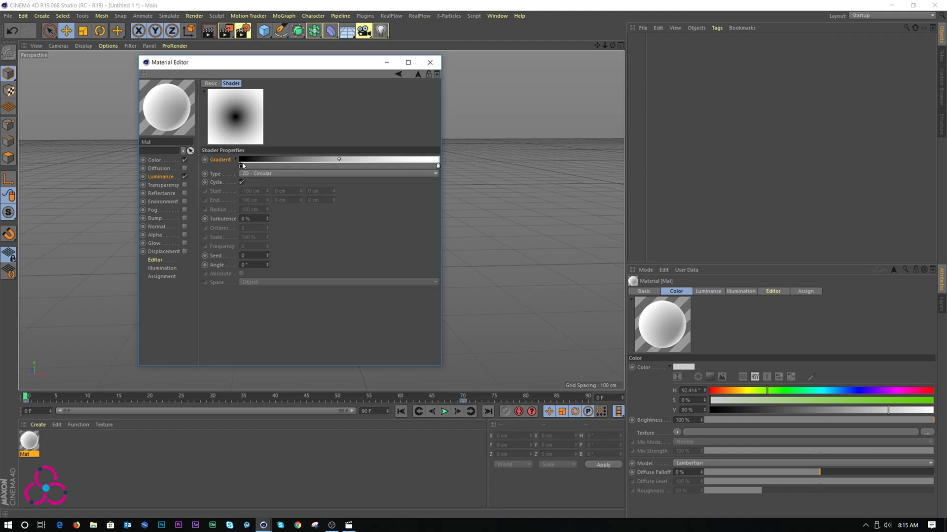
double_click(245, 167)
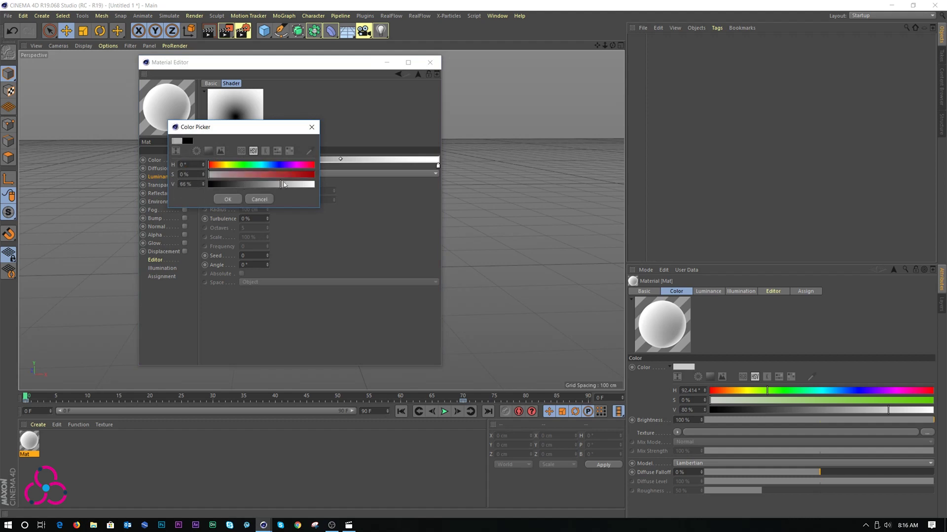
click(227, 199)
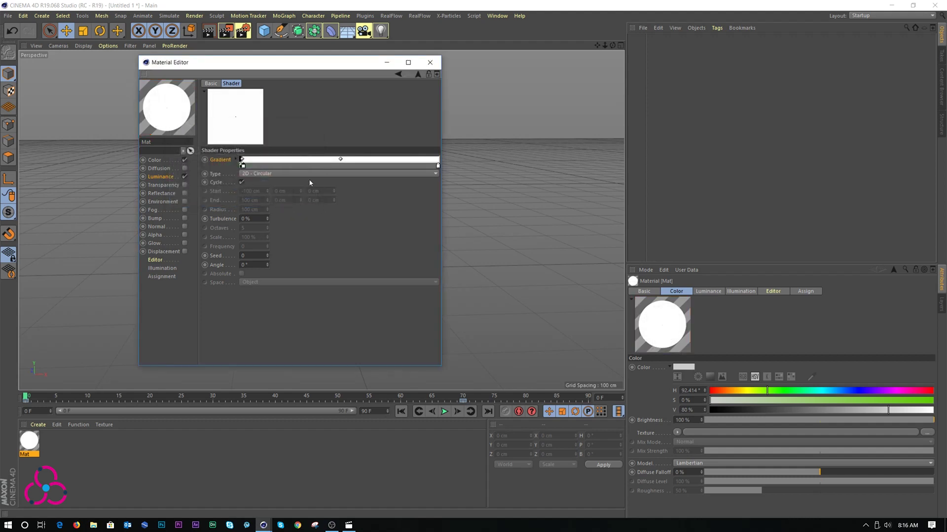
double_click(438, 167)
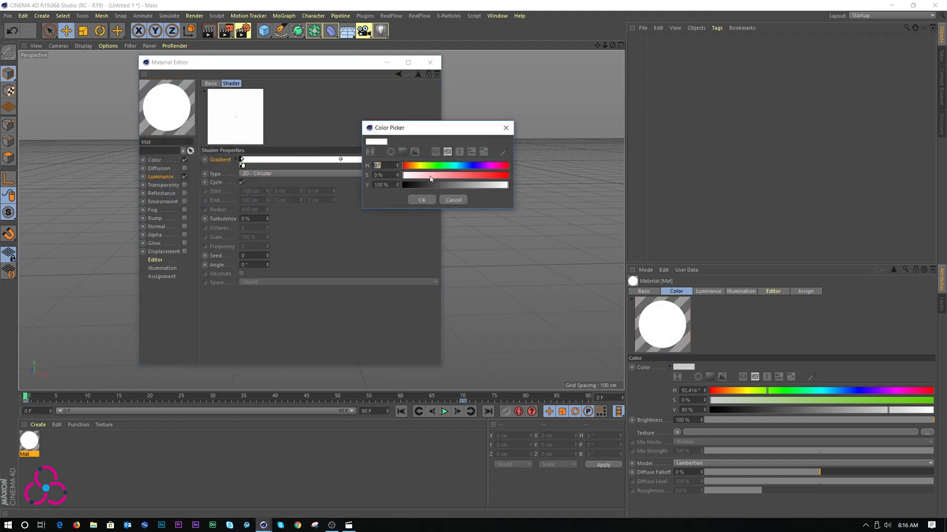
click(404, 185)
click(421, 202)
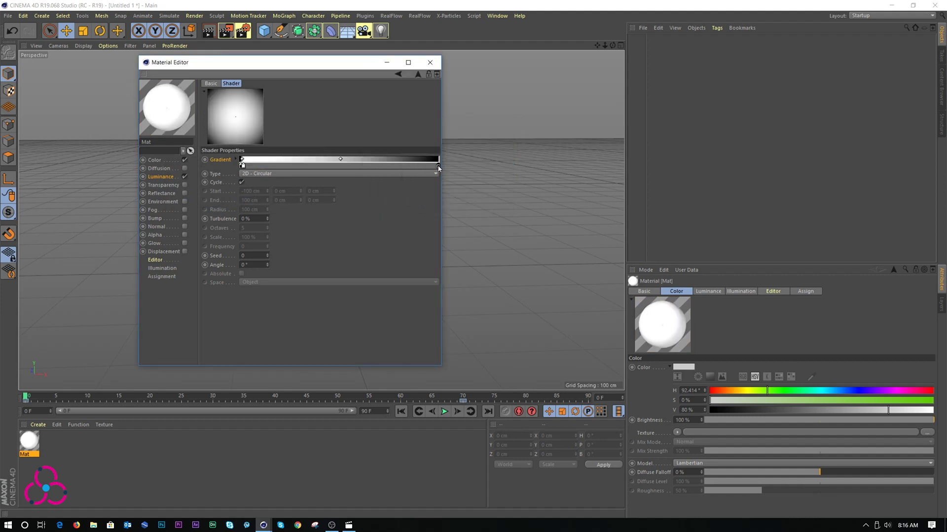
Pull the black knot next to the white one and set Turbulence to 20%.
drag(438, 167, 247, 172)
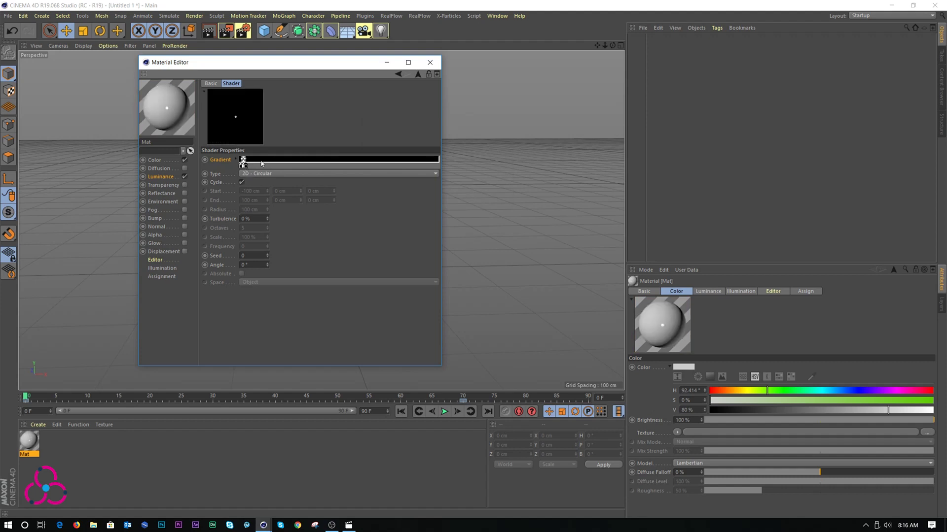
click(254, 219)
text(20)
key(Return)
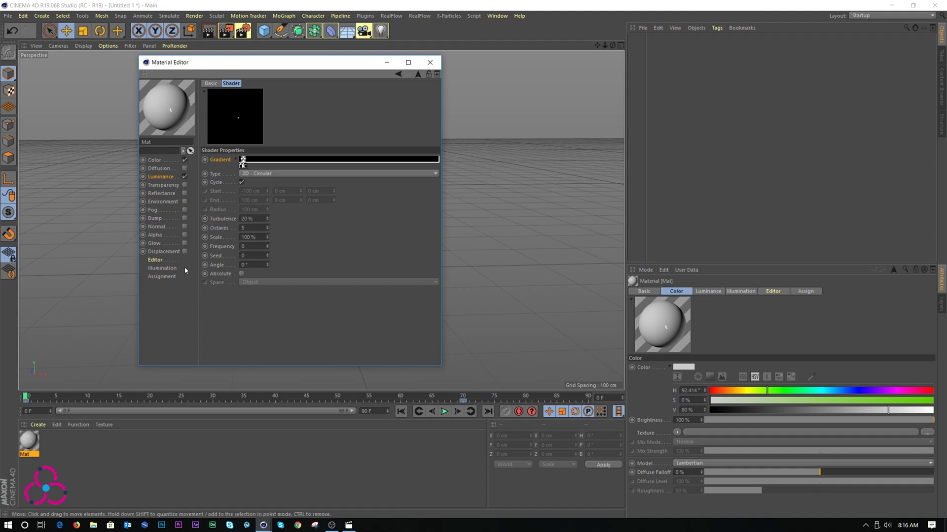
Keyframe the luminance gradient at frame 0, shift its knots right, and keyframe at frame 70.
ctrl+click(204, 160)
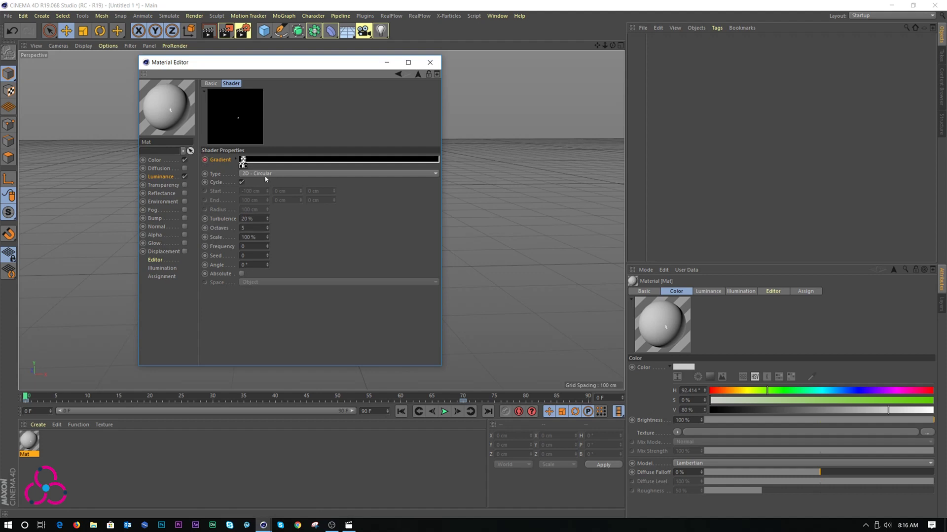
click(463, 397)
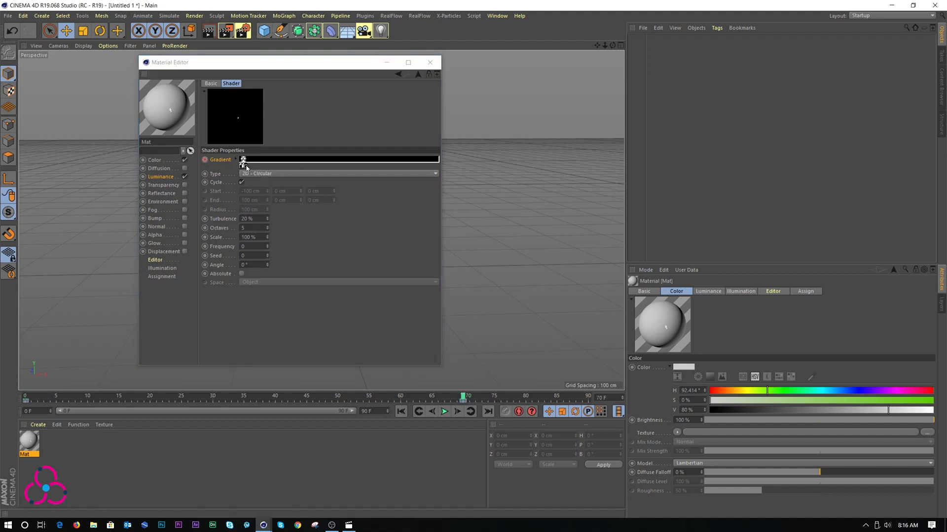
drag(243, 166, 446, 165)
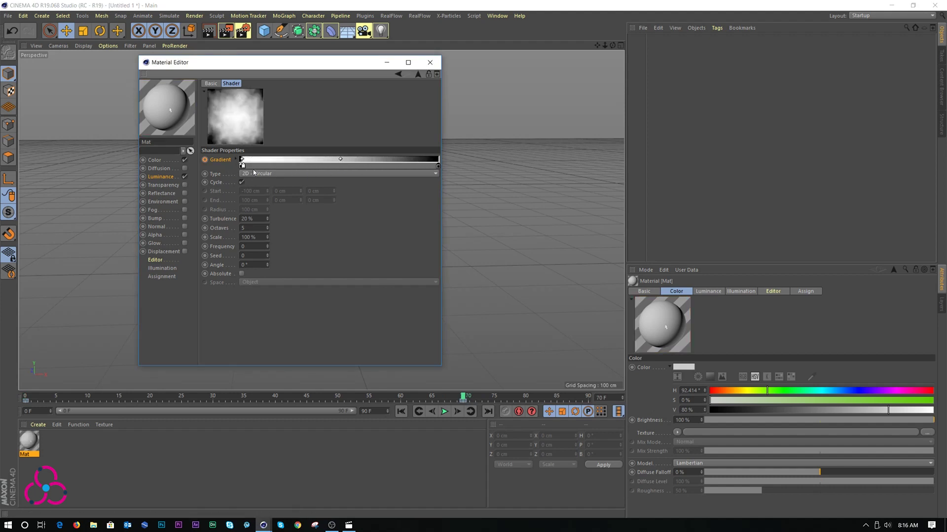
drag(242, 166, 435, 172)
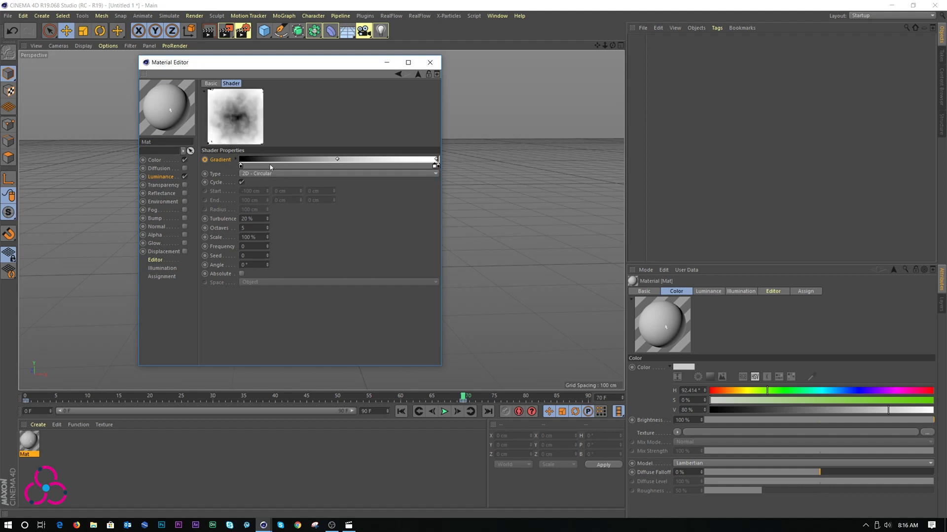
drag(241, 166, 435, 164)
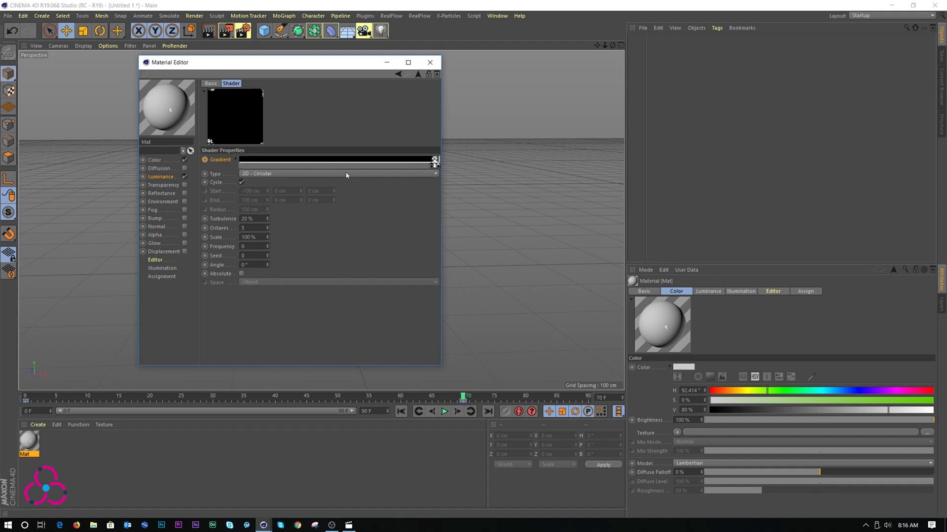
click(205, 160)
Play from frame 0 to preview the spreading white ring.
click(401, 412)
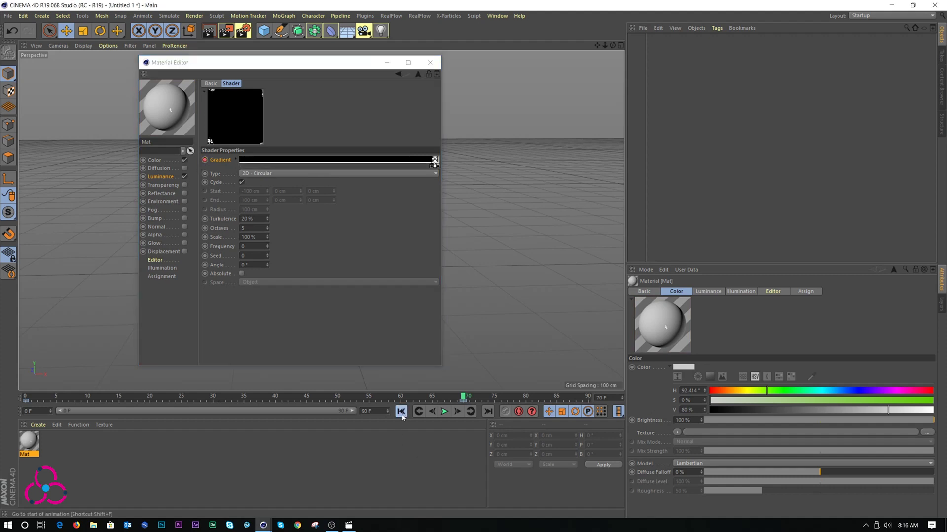
click(444, 412)
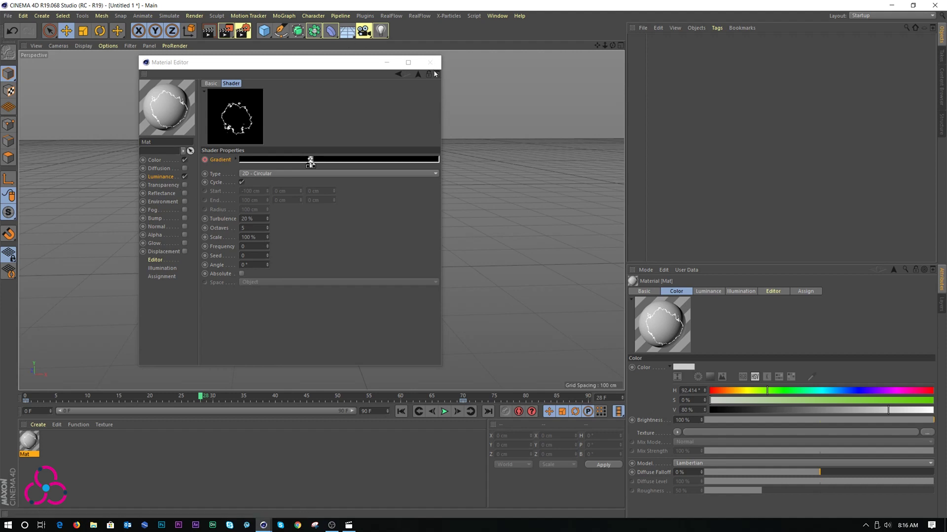
click(419, 74)
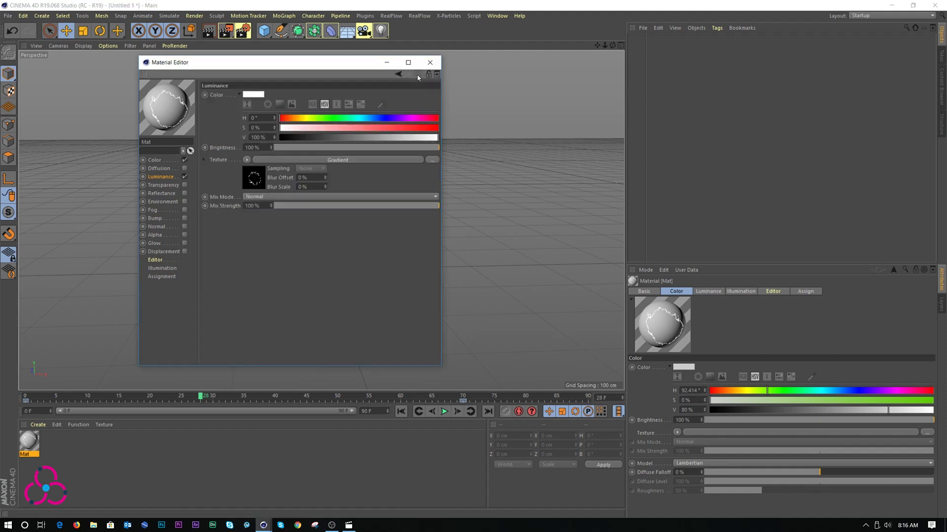
Add a MoText object with its alignment set to Middle.
click(430, 62)
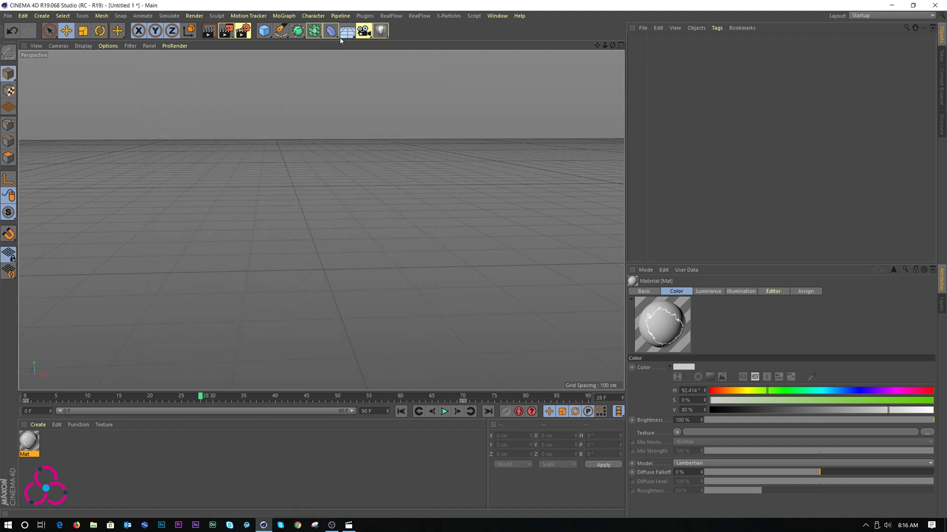
click(286, 17)
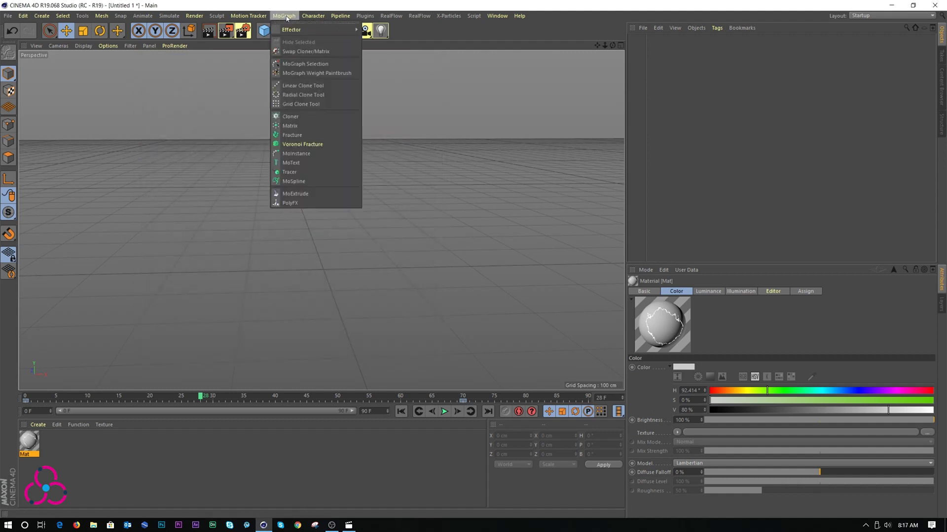
click(292, 162)
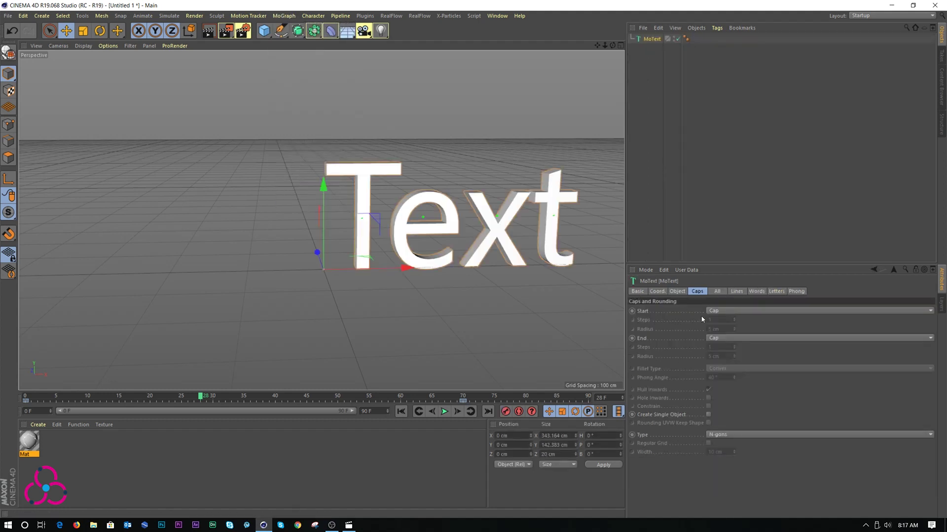
click(678, 292)
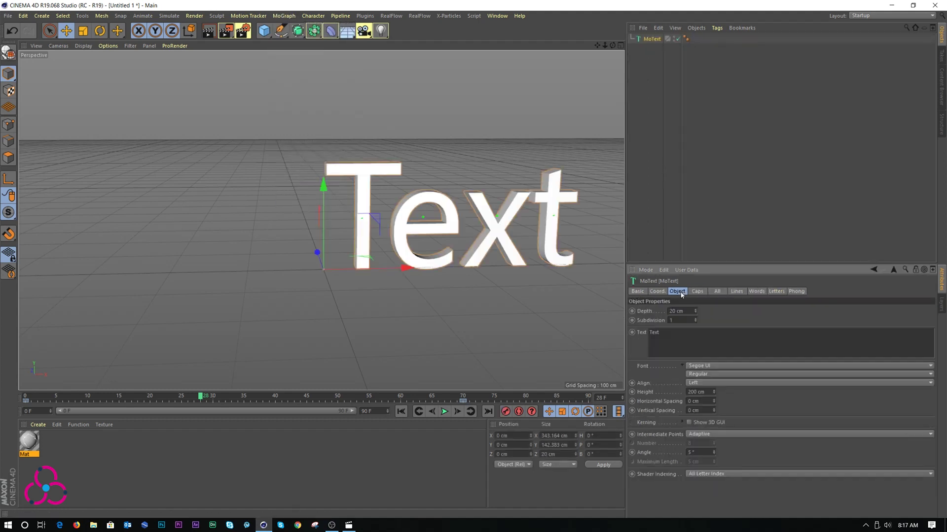
click(697, 384)
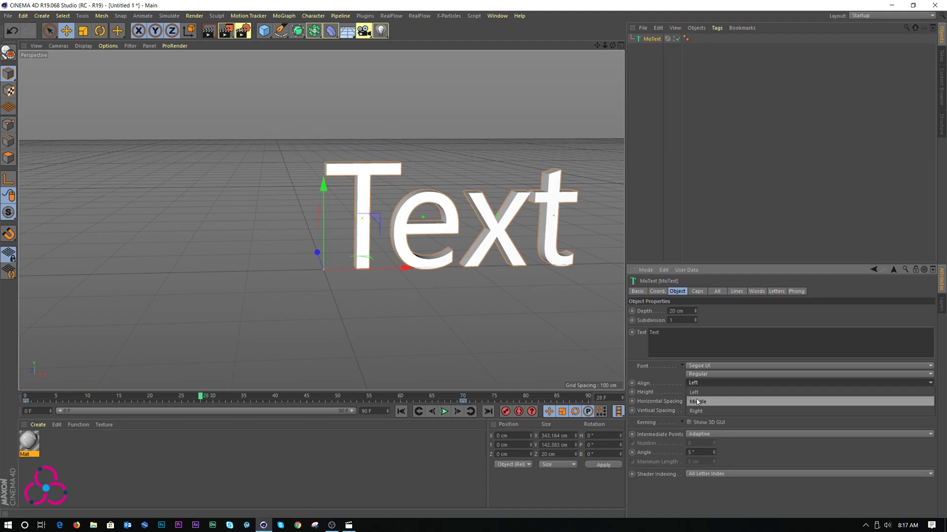
click(696, 402)
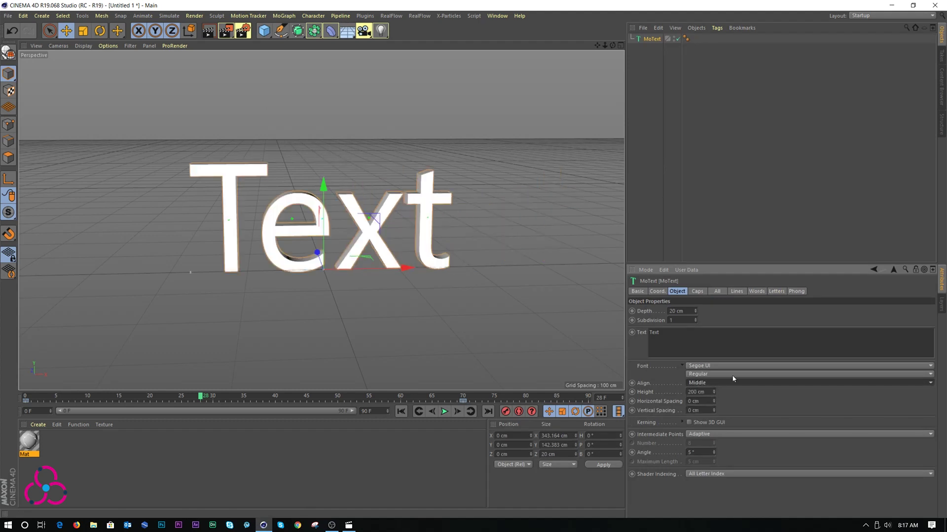
Switch the MoText font to Snap ITC and replace the text with 'Sand'.
click(925, 368)
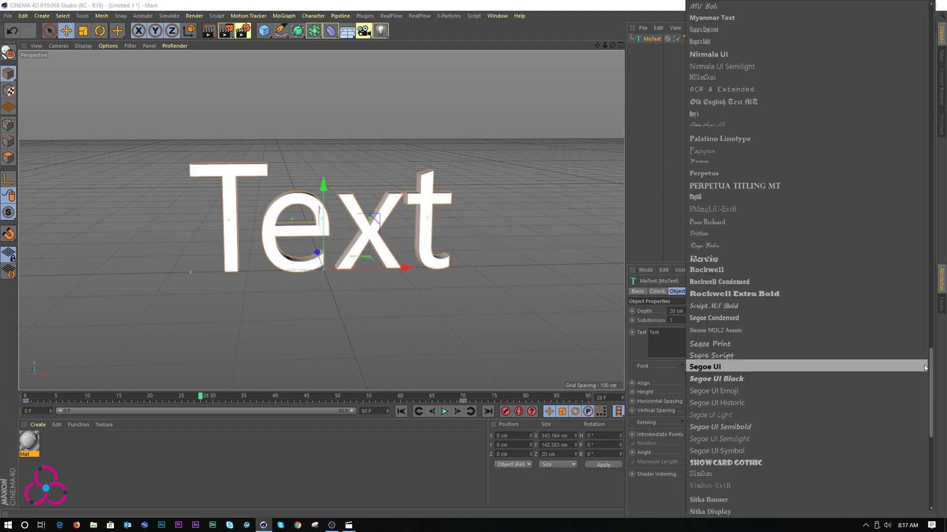
scroll(720, 488, down, 10)
scroll(815, 424, down, 1)
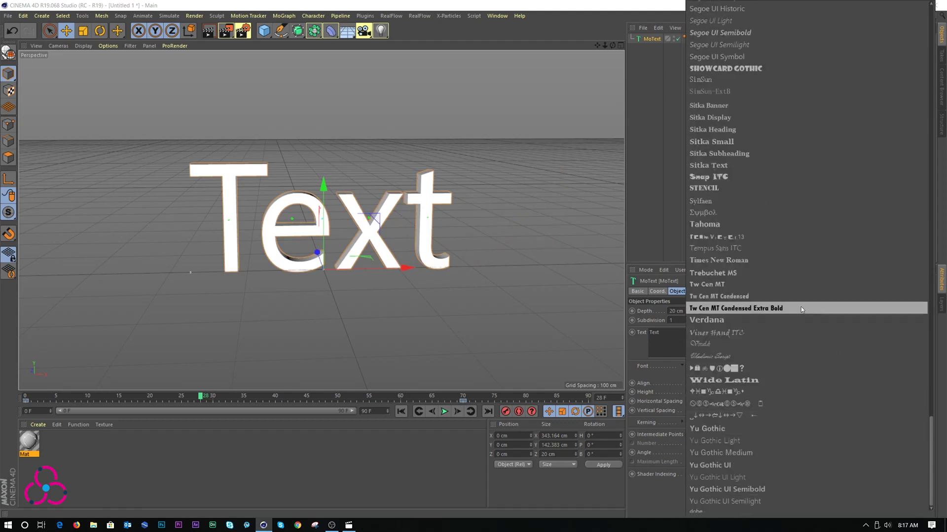
click(762, 177)
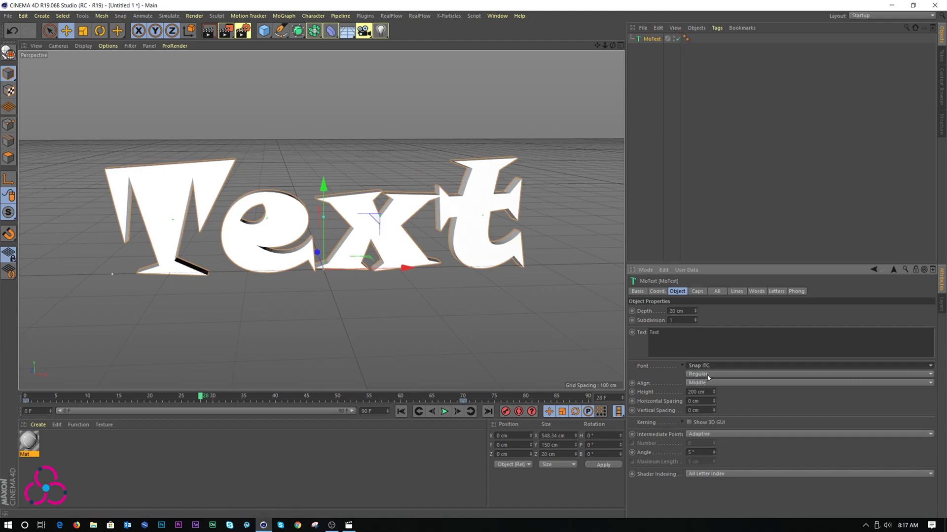
double_click(685, 334)
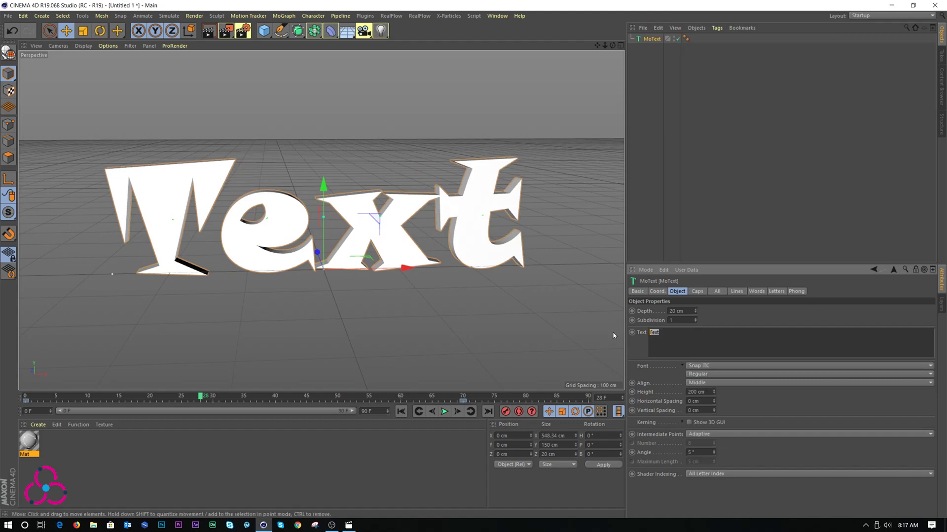
text(Sand)
Set both Start and End caps of the MoText to Fillet Cap with 1 cm radius.
click(704, 292)
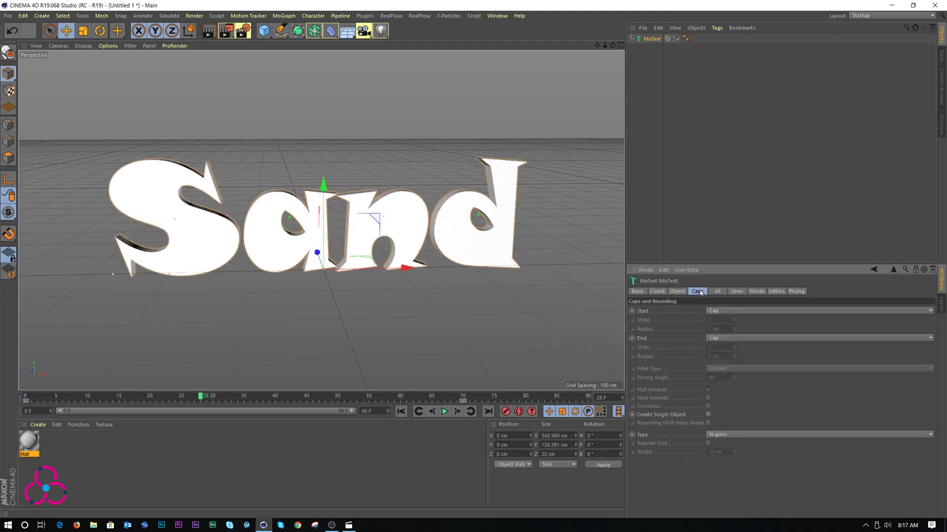
click(714, 310)
click(716, 348)
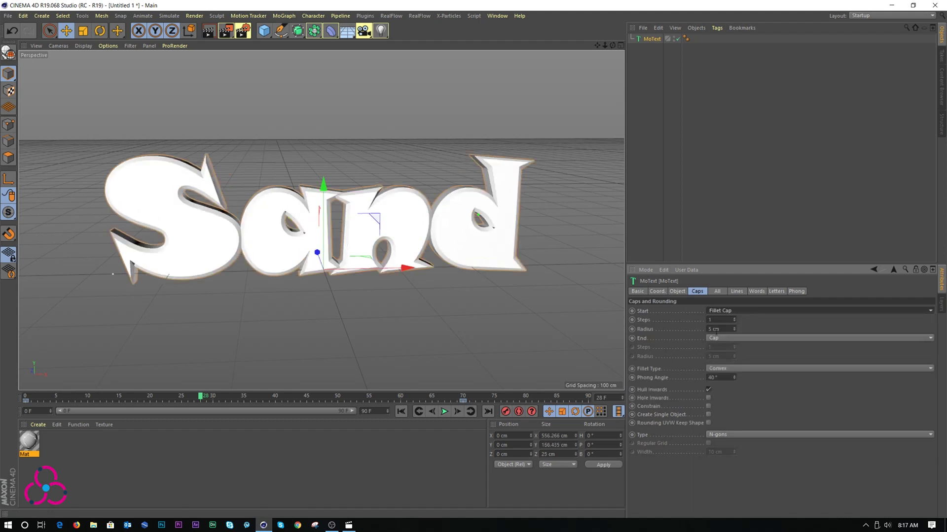
text(1)
click(725, 340)
click(728, 375)
double_click(723, 357)
text(1)
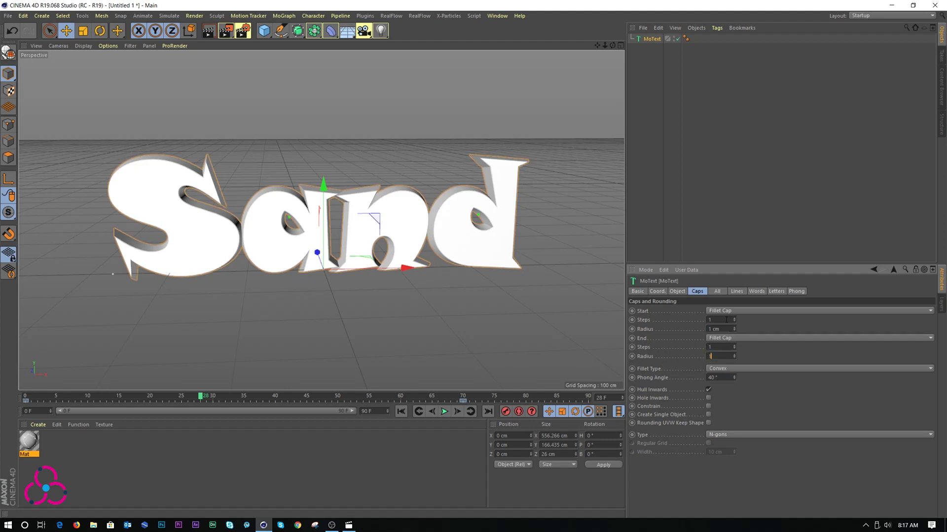
double_click(730, 320)
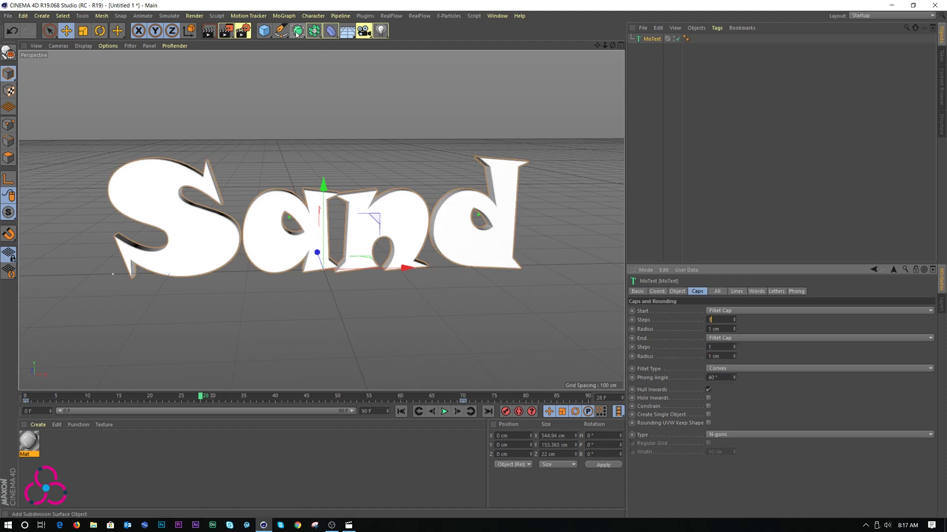
Add a Connect object, parent the Sand MoText under it, and uncheck Weld.
click(312, 32)
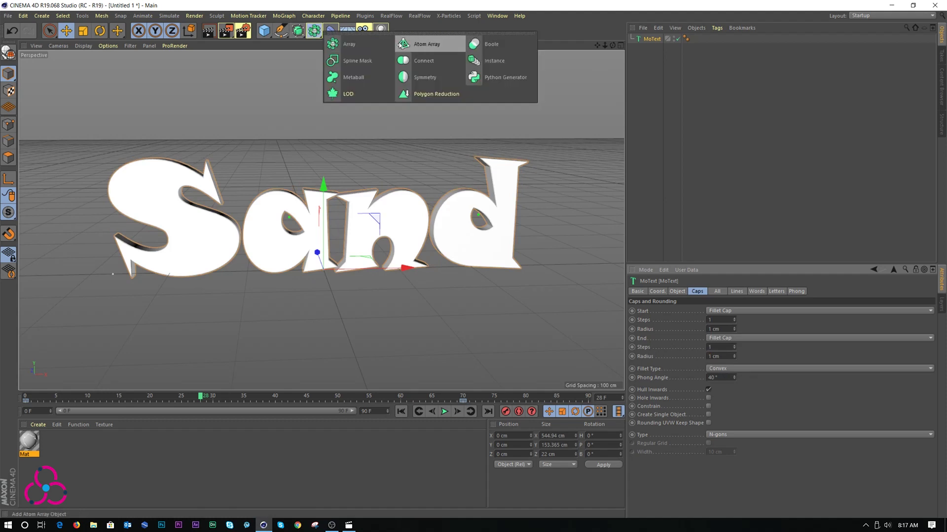
click(401, 62)
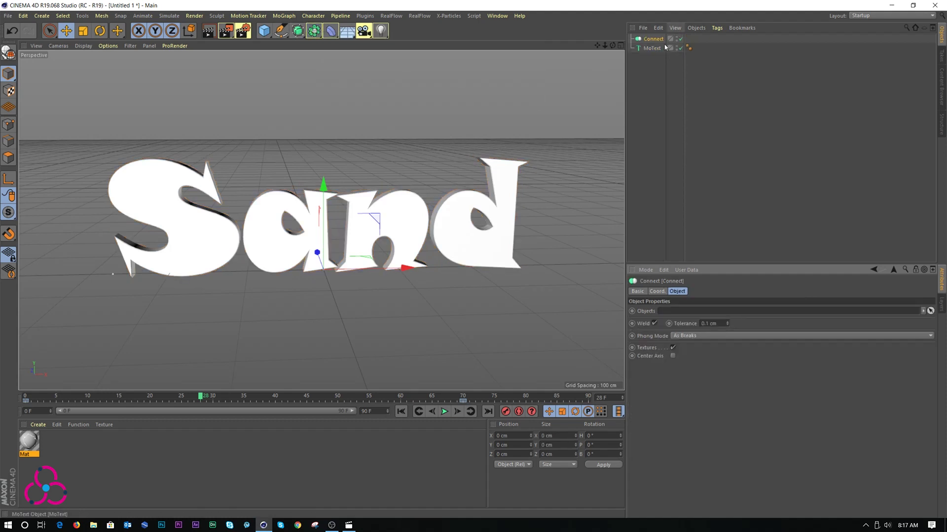
drag(653, 50, 653, 41)
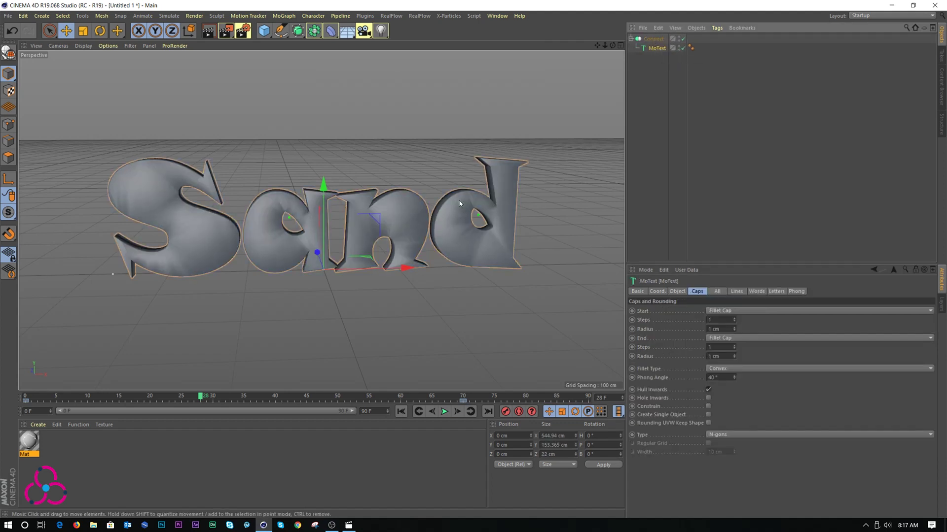
click(653, 38)
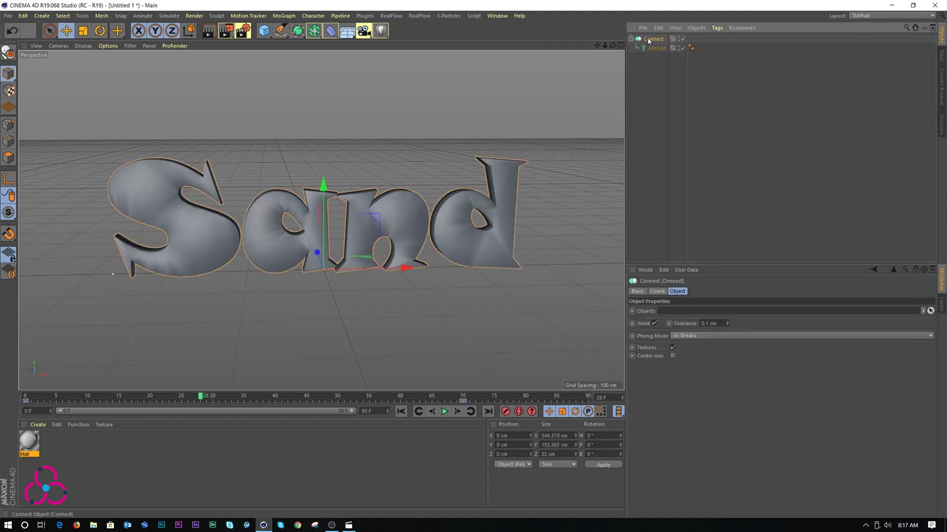
click(654, 324)
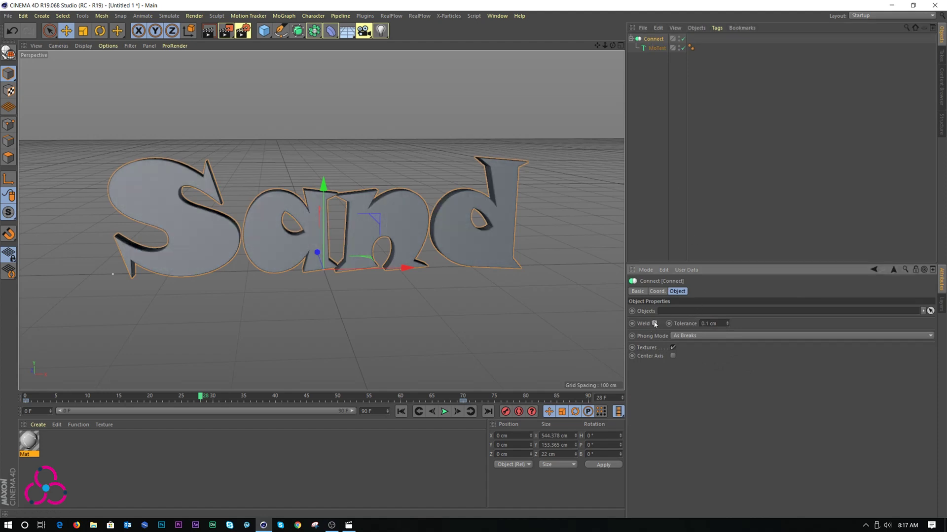
Make the Connect object editable and delete its four Polygon Selection tags and UVW tag.
click(8, 50)
drag(774, 56, 706, 39)
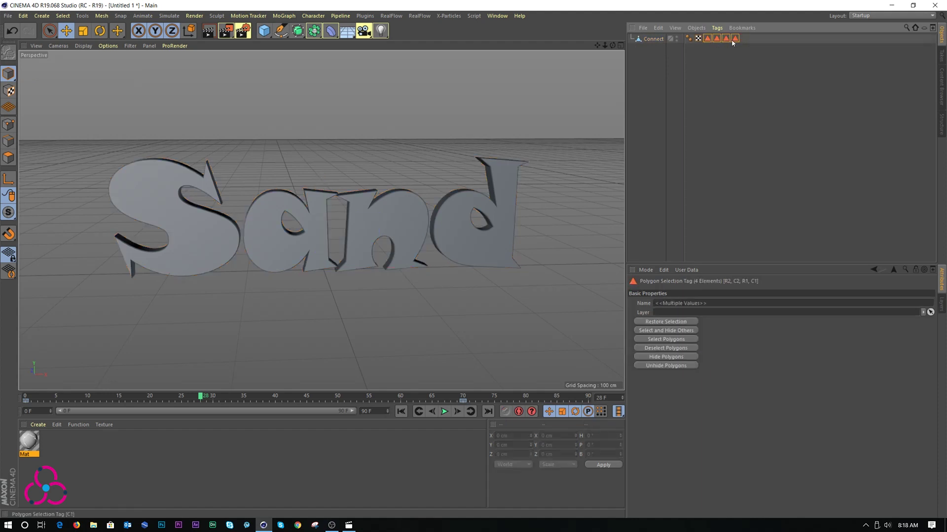
key(Delete)
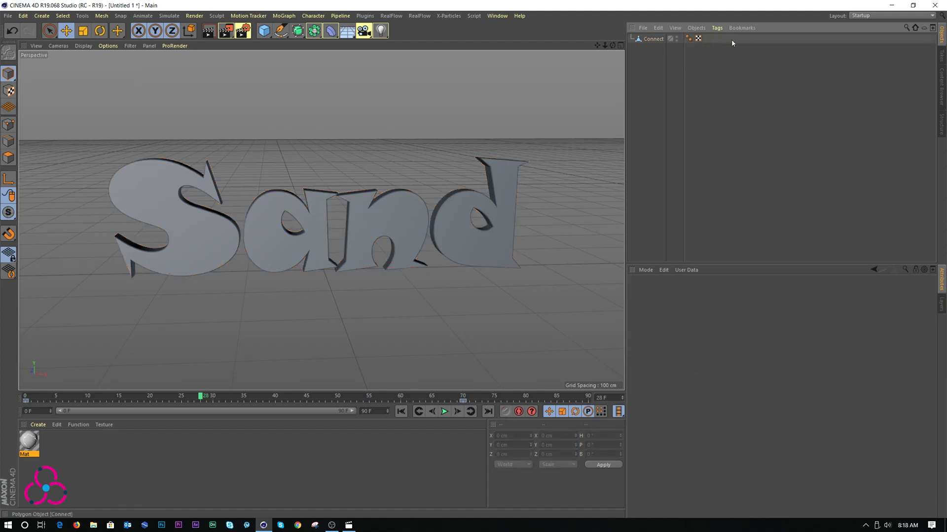
click(699, 39)
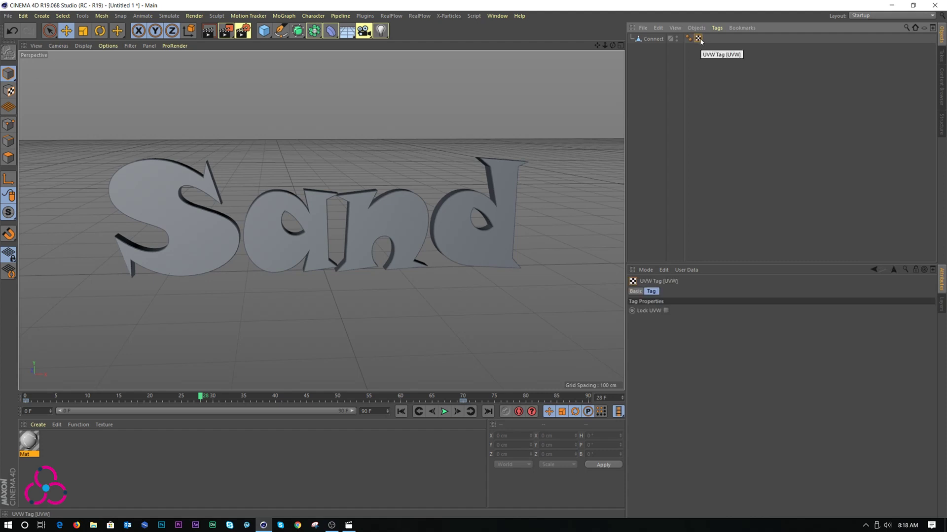
key(Delete)
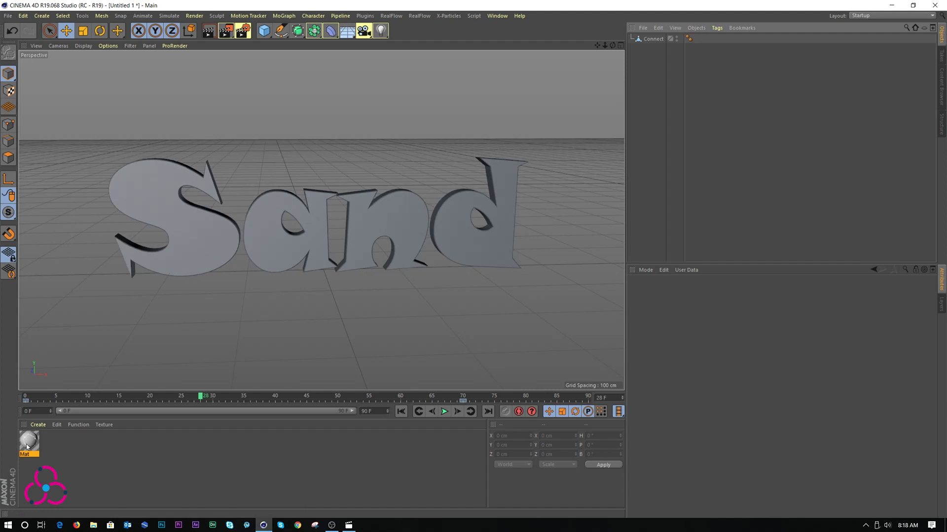
Drop Mat onto the Sand object and play from frame 0 to preview the alpha dissolve.
mouse_move(27, 447)
mouse_down()
mouse_move(110, 404)
mouse_move(265, 243)
mouse_up()
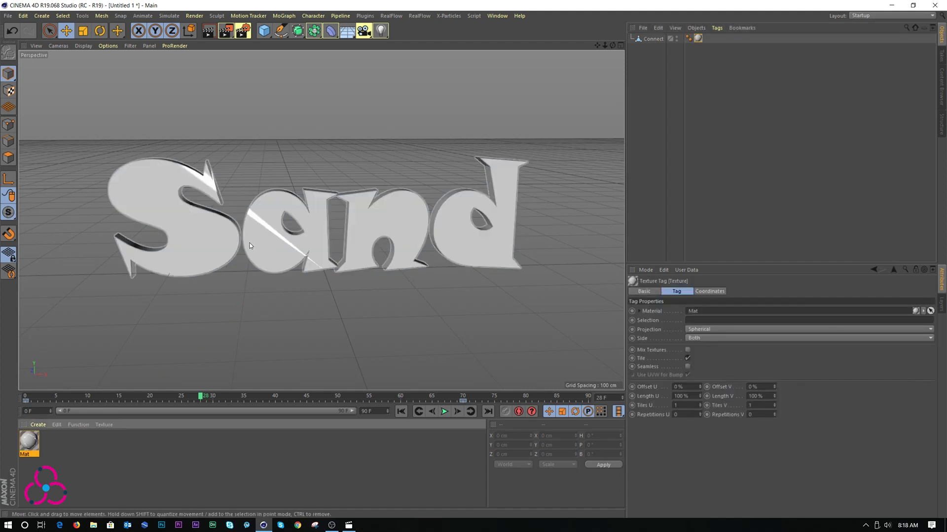
click(401, 411)
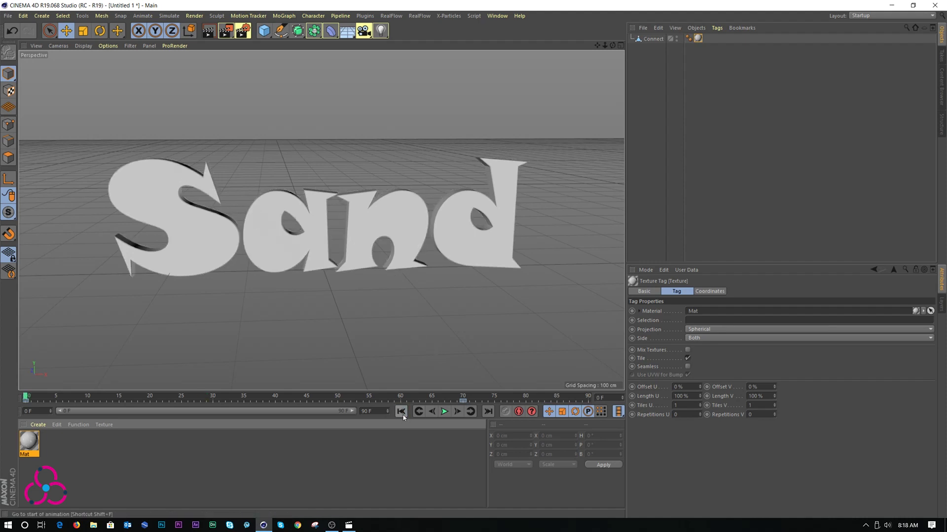
click(443, 412)
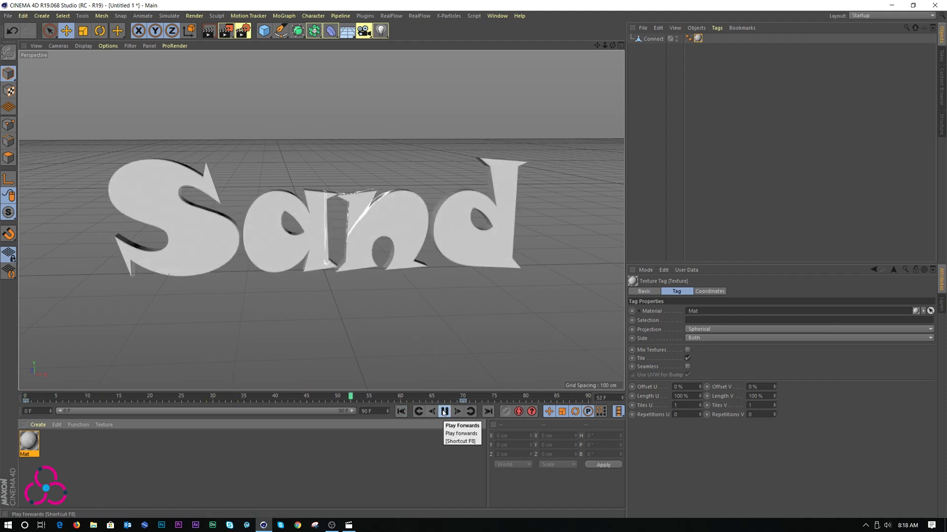
key(F8)
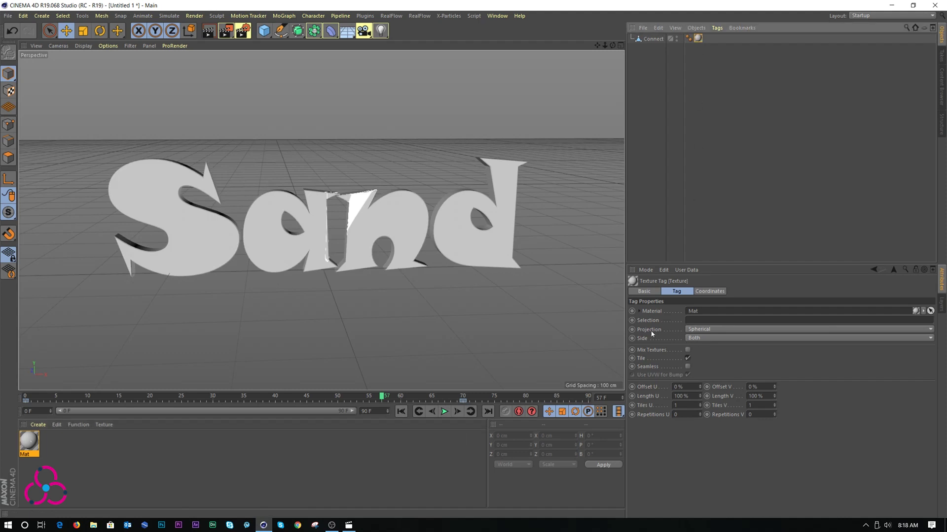
Switch the Sand texture tag's projection from Spherical to Frontal and replay the dissolve from frame 0.
click(698, 330)
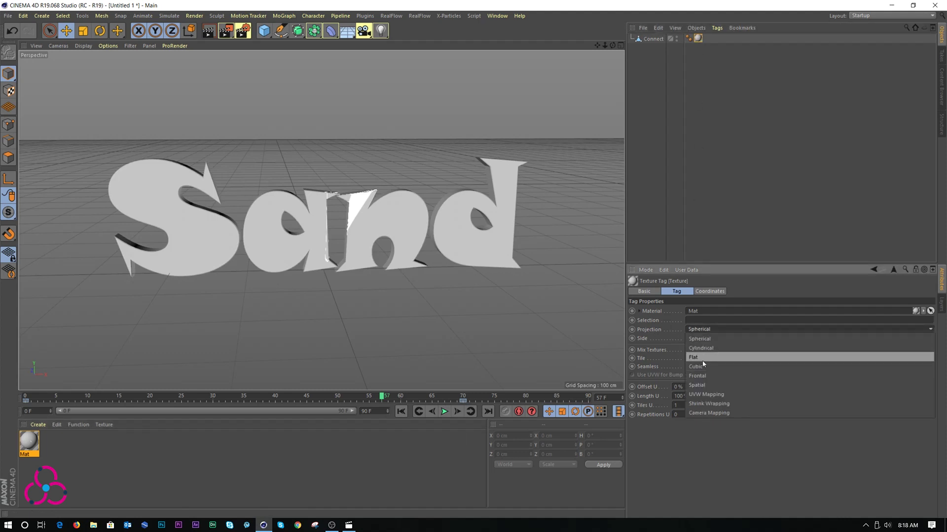
click(700, 376)
click(401, 412)
click(443, 412)
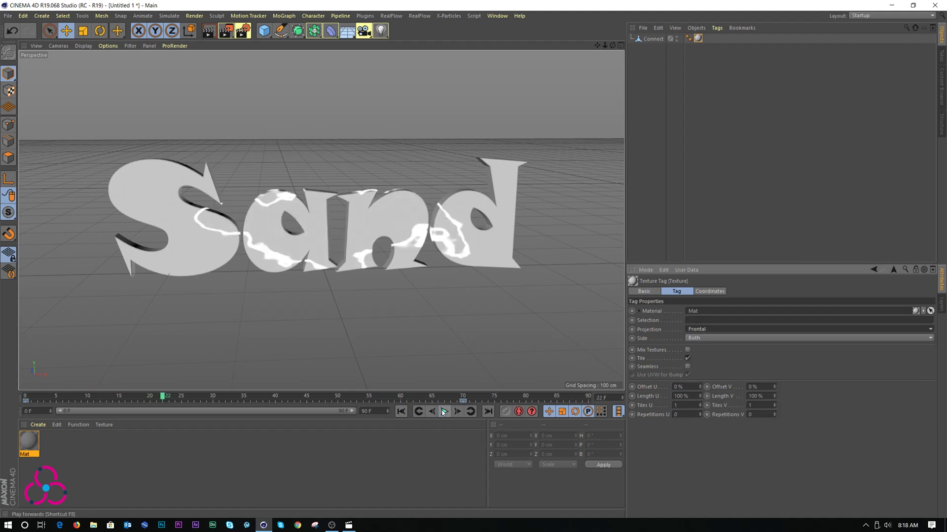
click(444, 411)
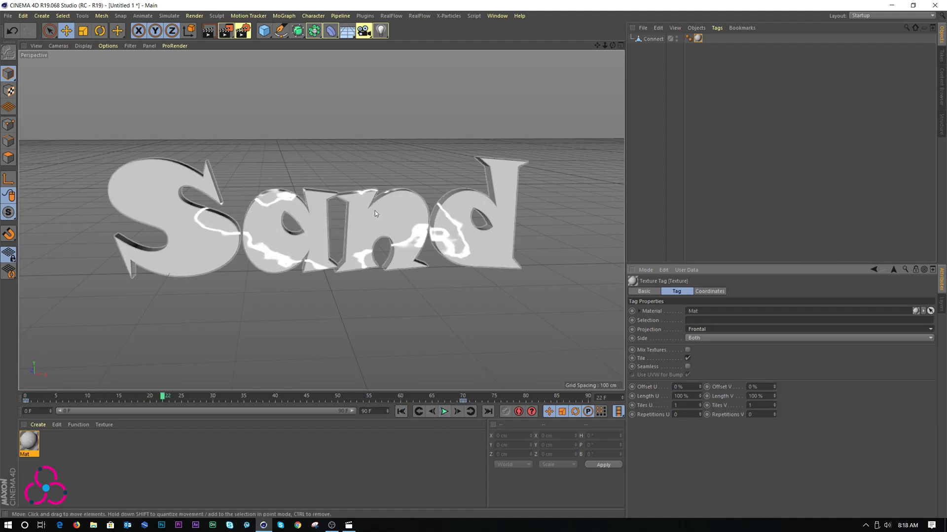
click(401, 412)
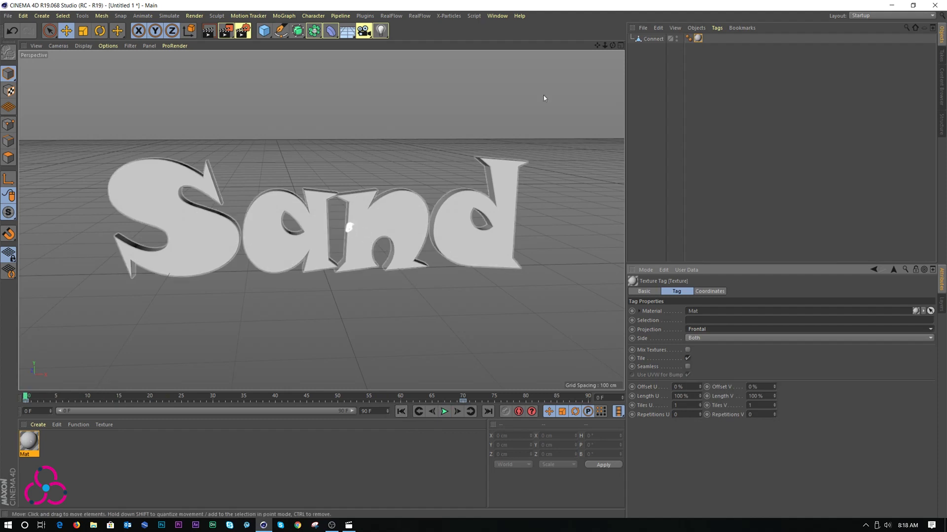
Select Connect and move it up along Y to about 85 cm.
click(650, 39)
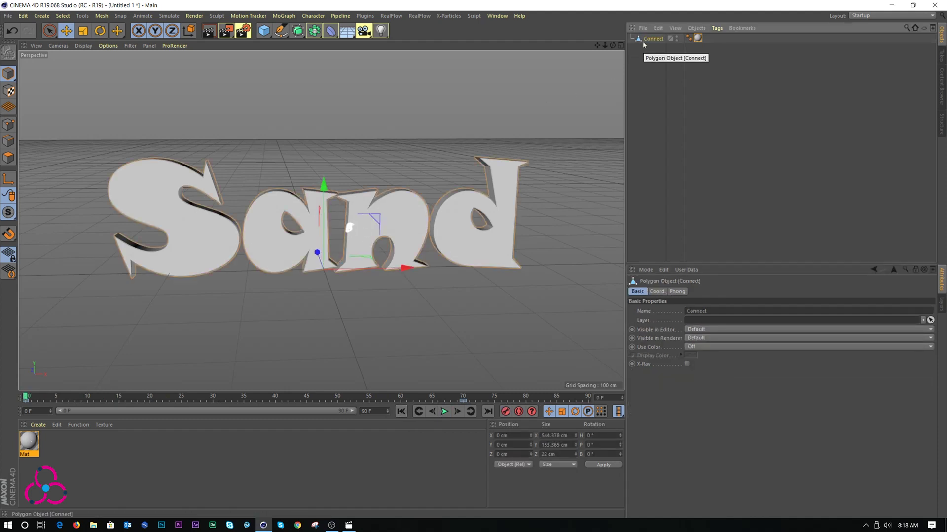
drag(323, 187, 324, 140)
drag(613, 45, 599, 46)
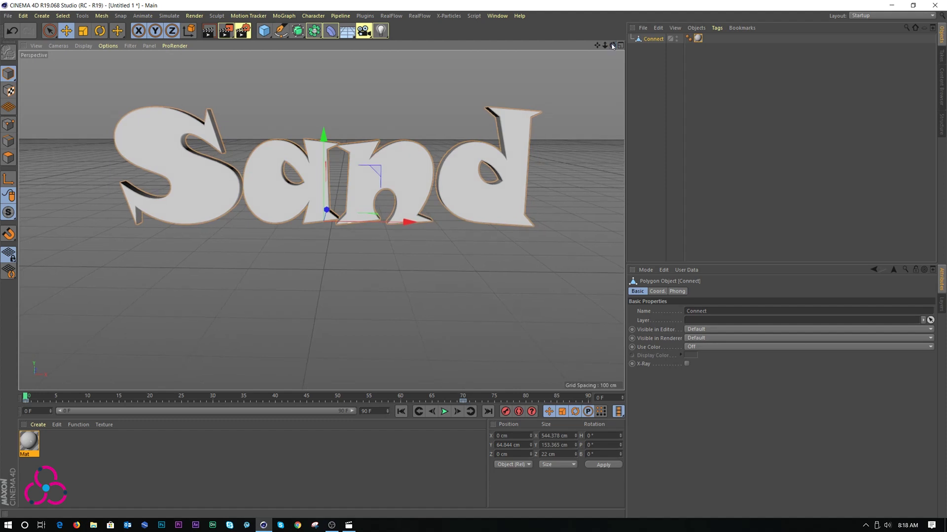
drag(324, 139, 324, 125)
Play the animation to test the raised text, then return to frame 0.
click(444, 411)
click(444, 411)
key(shift+f)
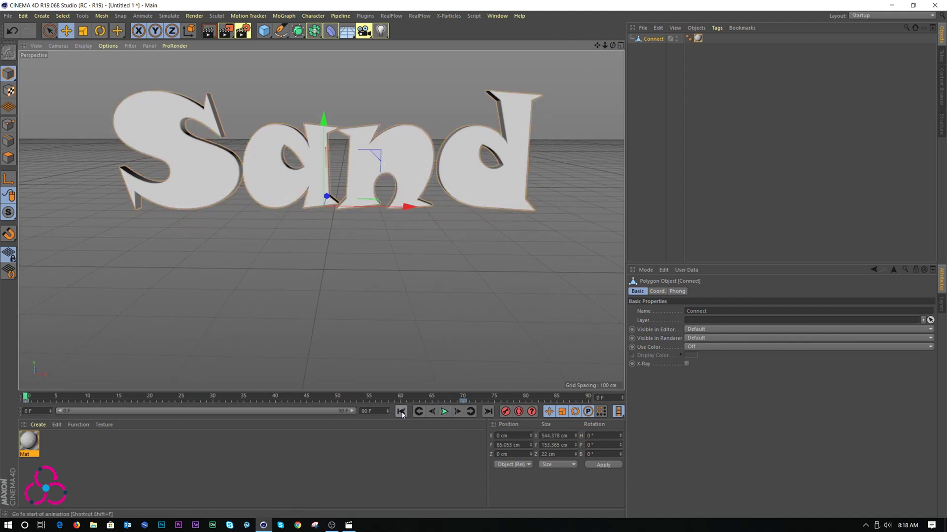
click(444, 411)
click(444, 412)
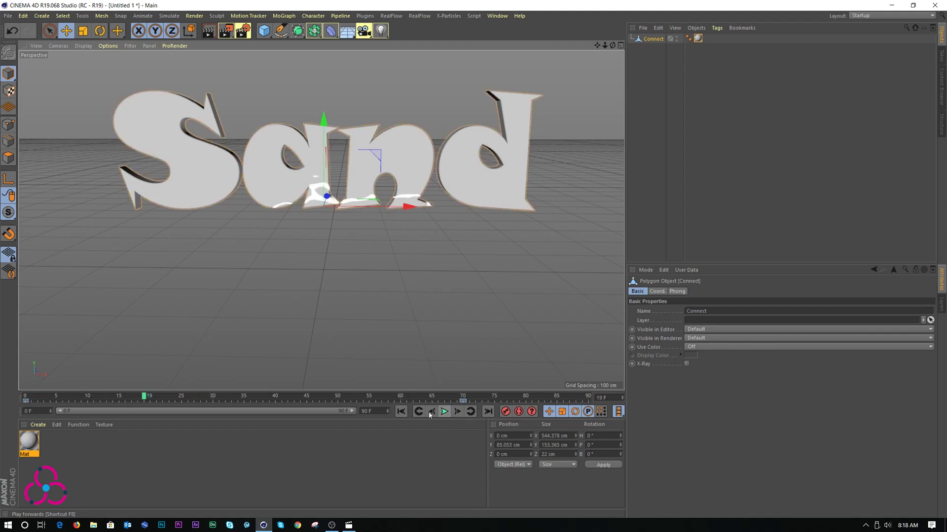
click(445, 412)
click(445, 411)
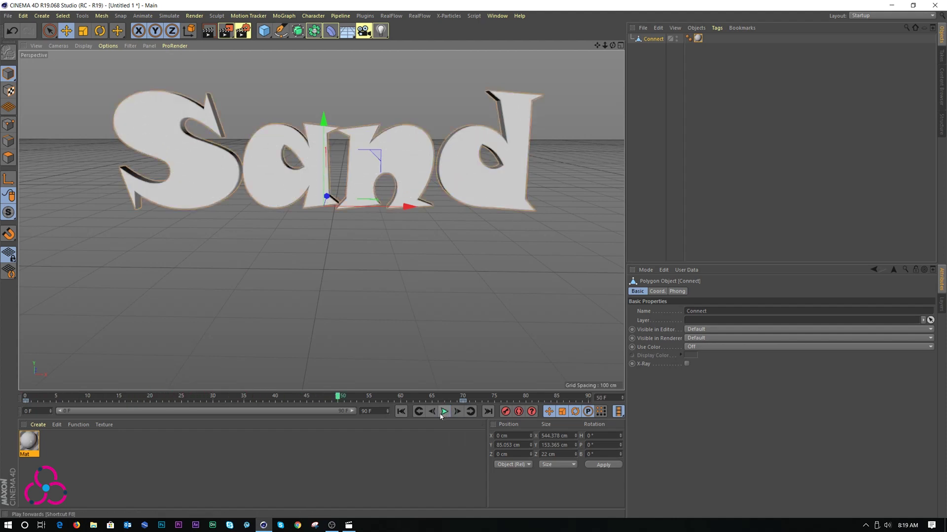
click(401, 412)
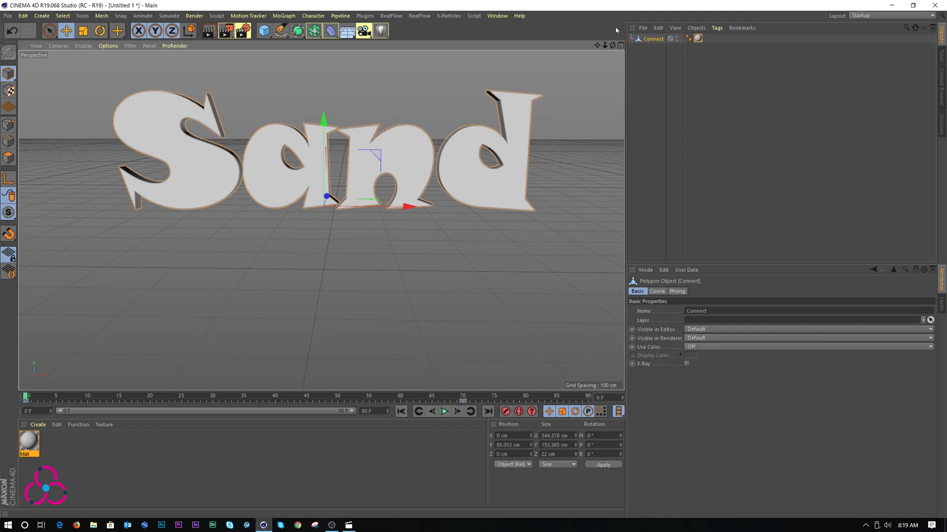
mouse_move(612, 45)
mouse_down()
mouse_move(588, 46)
mouse_move(597, 49)
mouse_up()
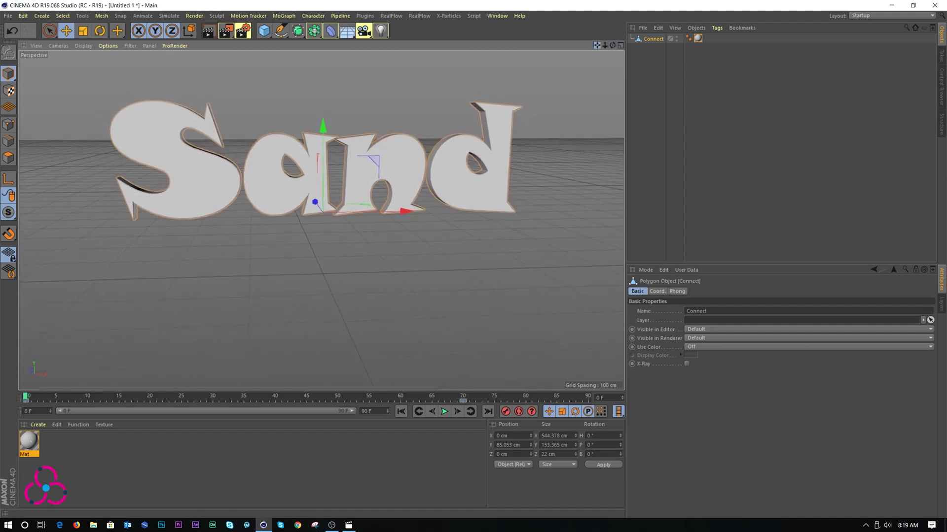
Replay the dissolve, then generate UVW coordinates for Connect's texture tag.
click(444, 412)
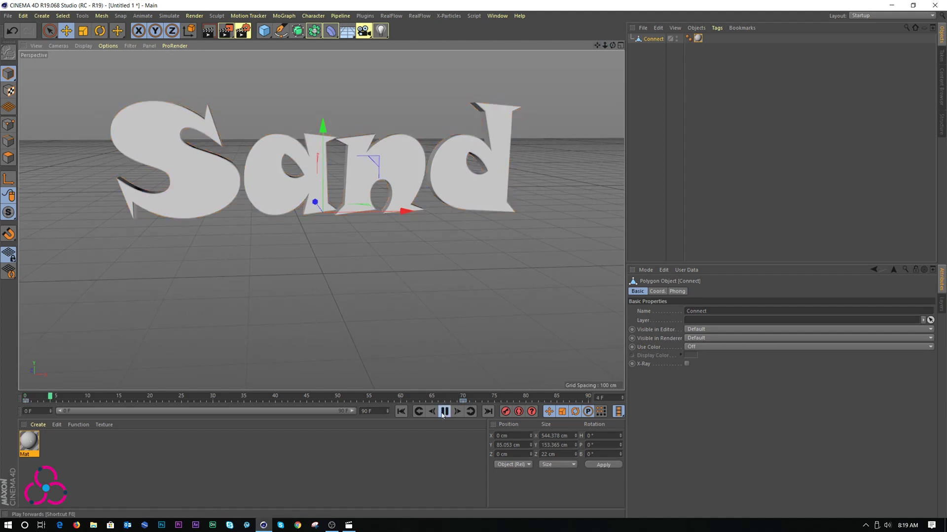
click(401, 412)
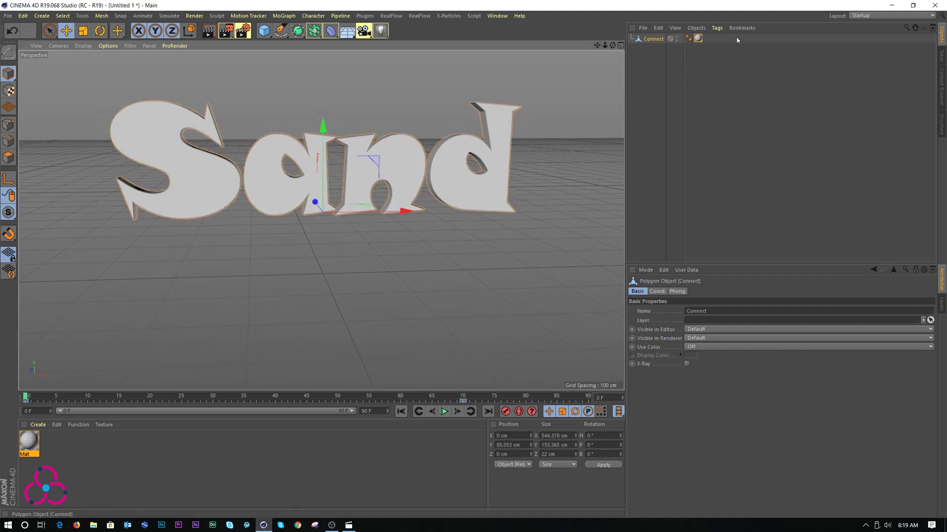
right_click(698, 40)
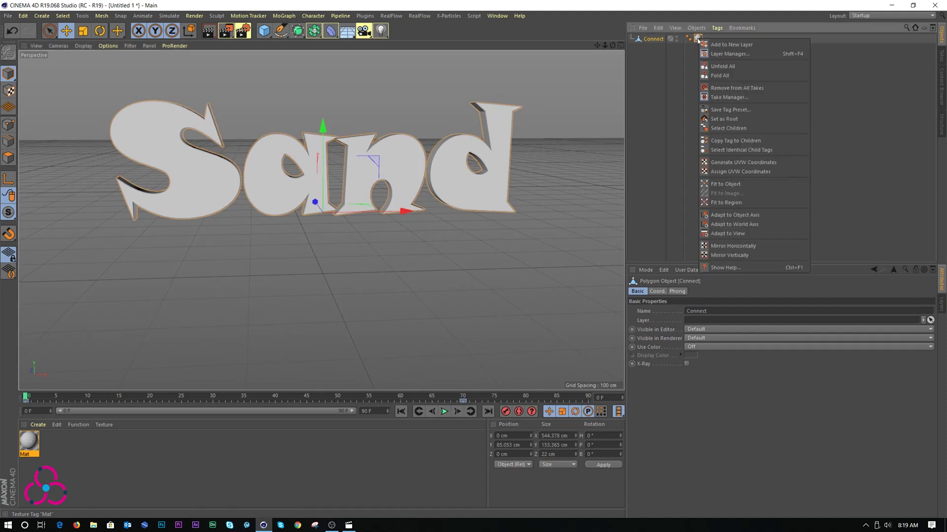
click(720, 164)
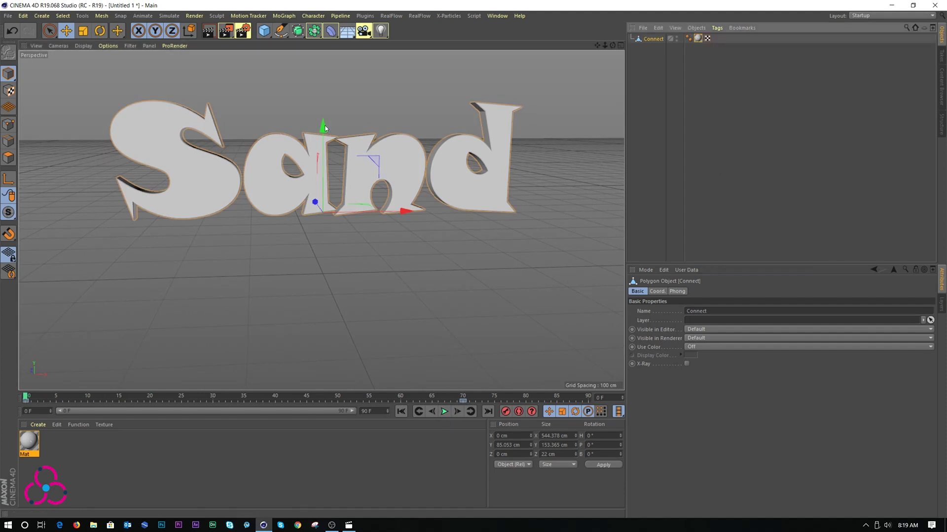
Raise the Sand text slightly to Y 94.219 cm and replay the dissolve.
drag(324, 128, 324, 120)
click(443, 412)
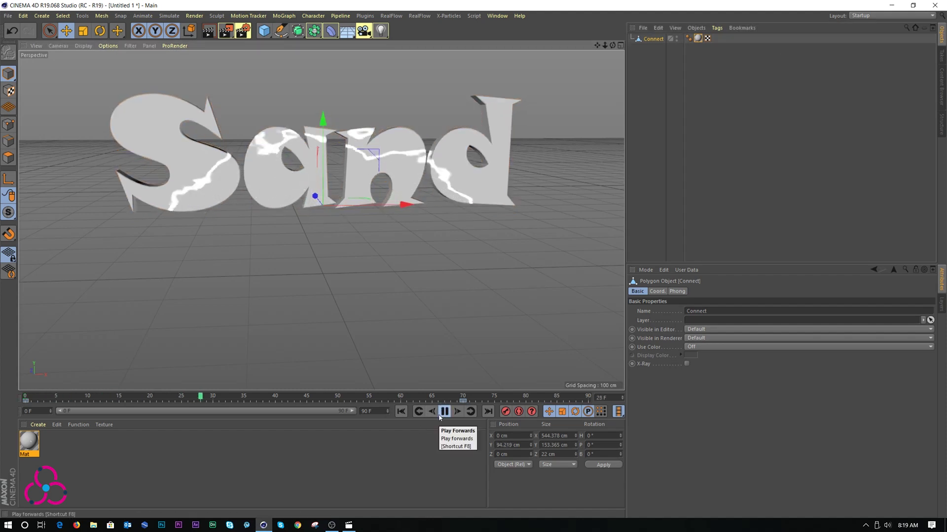
click(444, 412)
click(401, 412)
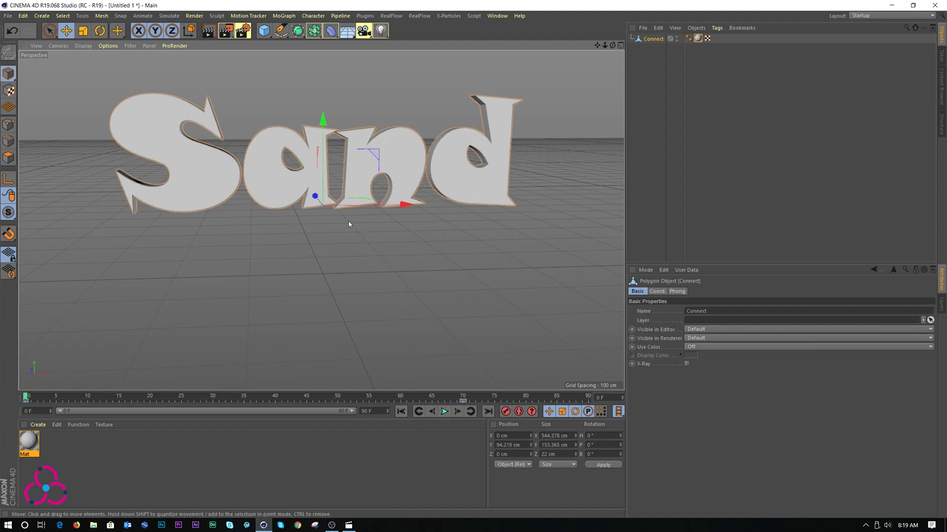
click(443, 413)
click(444, 412)
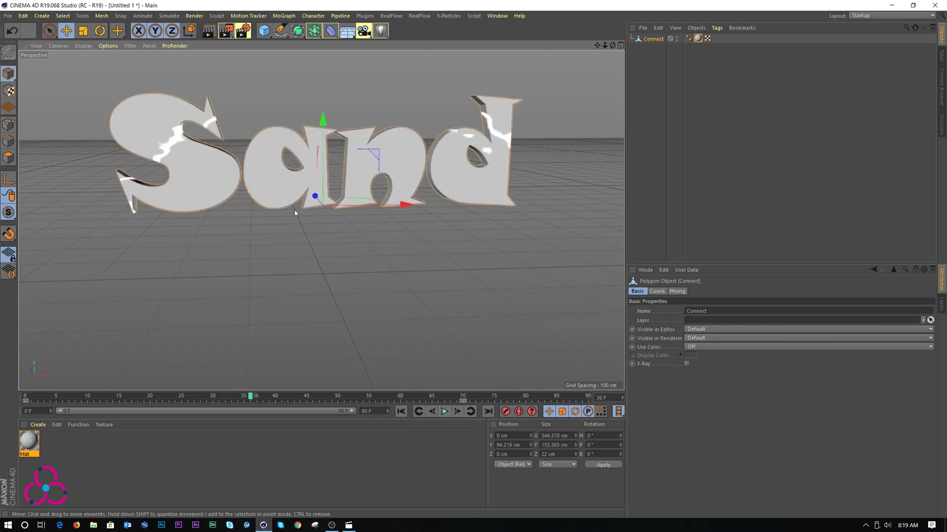
Enable Mat's Alpha channel and preview the fade from frame 0.
double_click(30, 442)
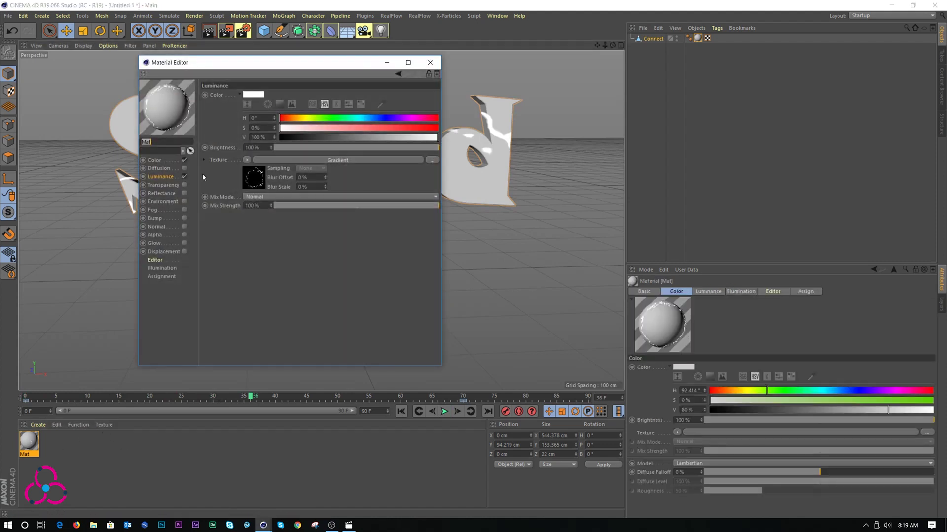
click(185, 235)
drag(248, 64, 738, 54)
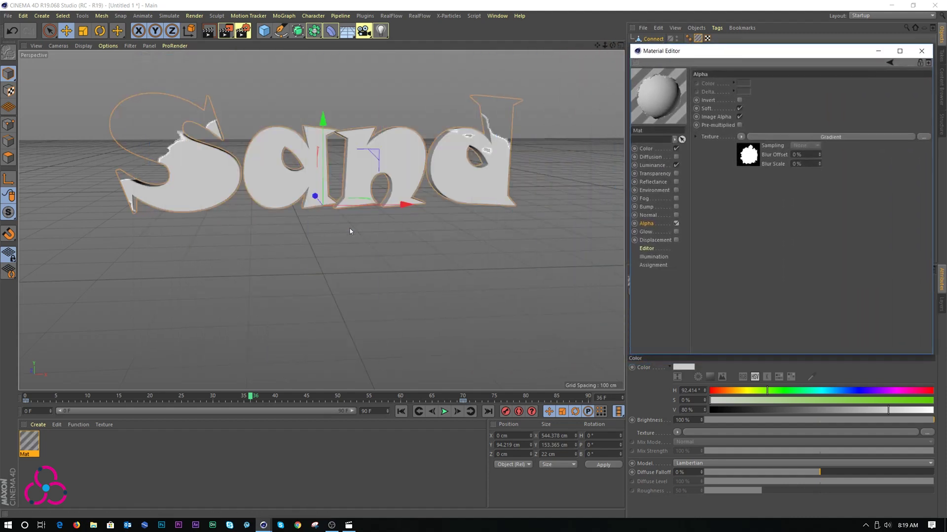
click(401, 411)
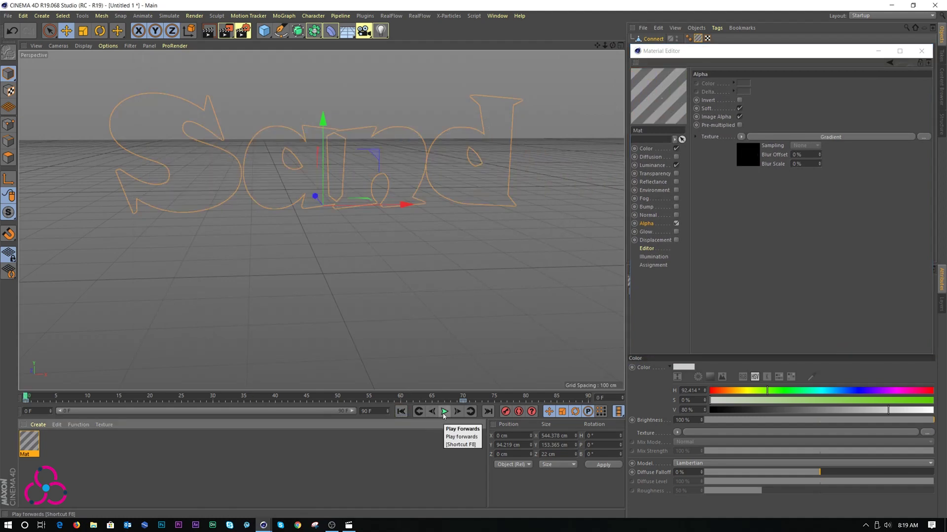
click(443, 412)
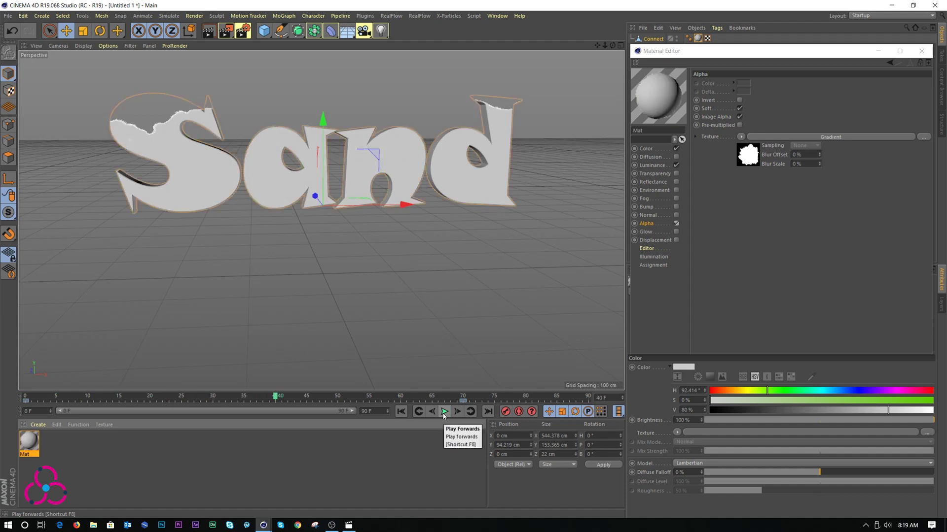
Turn on Invert for Mat's alpha and replay to check the letters dissolve away.
click(739, 100)
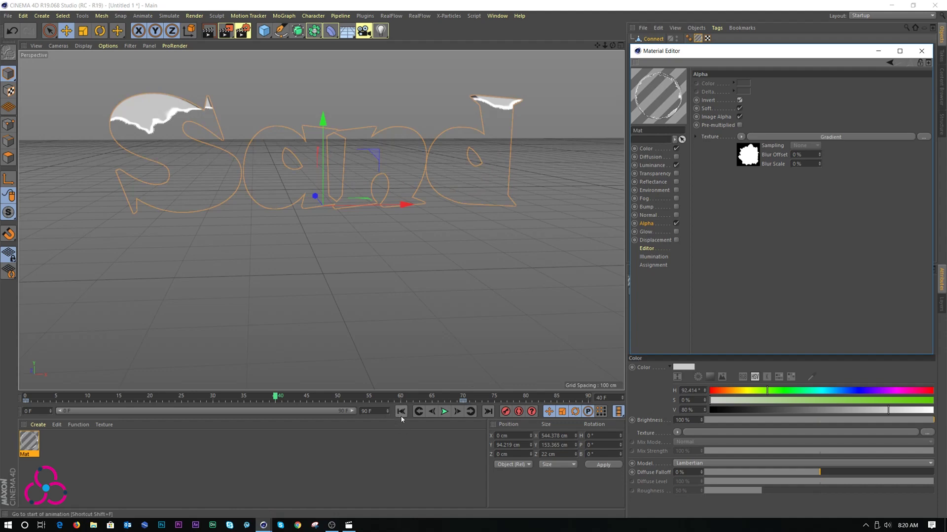
click(449, 417)
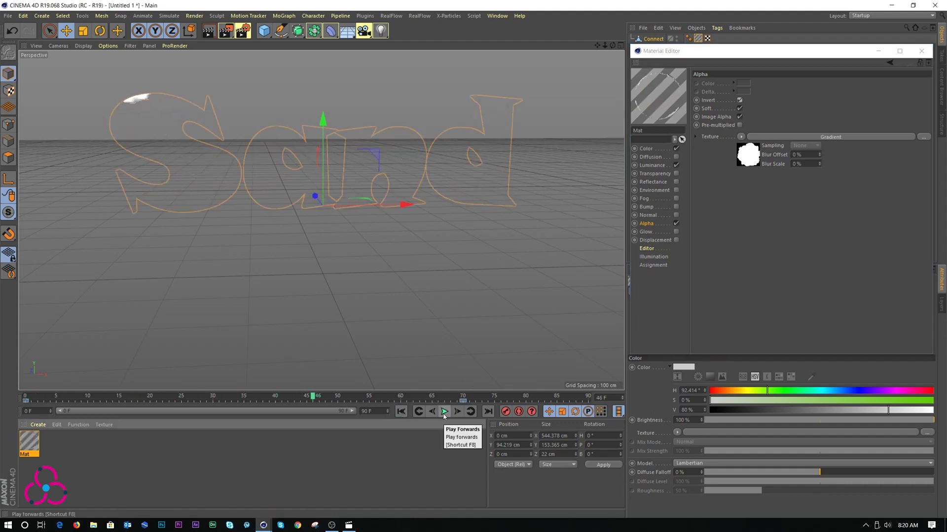
click(443, 412)
click(443, 412)
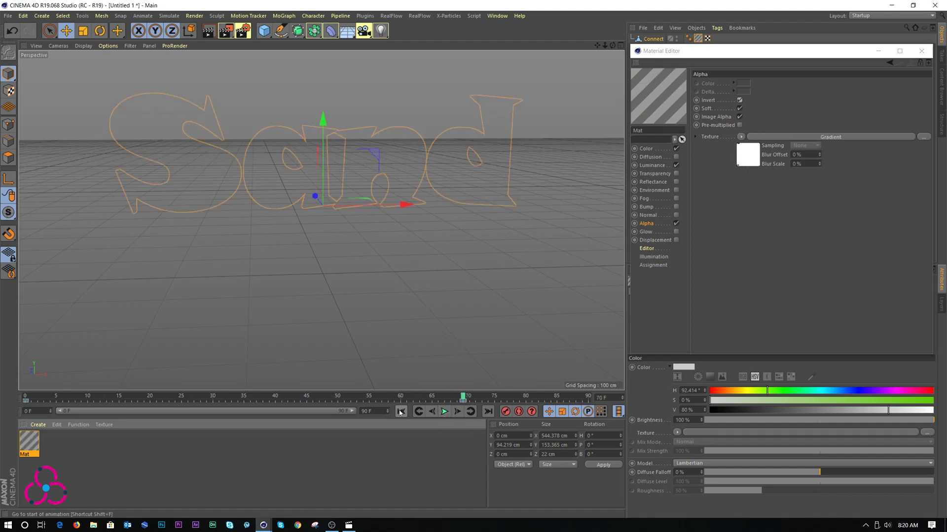
Set Mat's Color to RGB 204/214/146 and close the Material Editor.
click(400, 413)
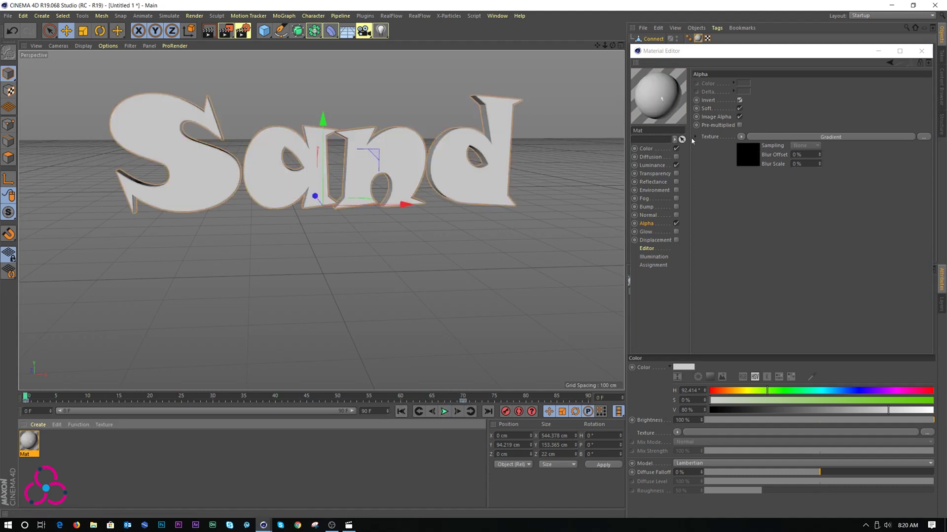
click(646, 149)
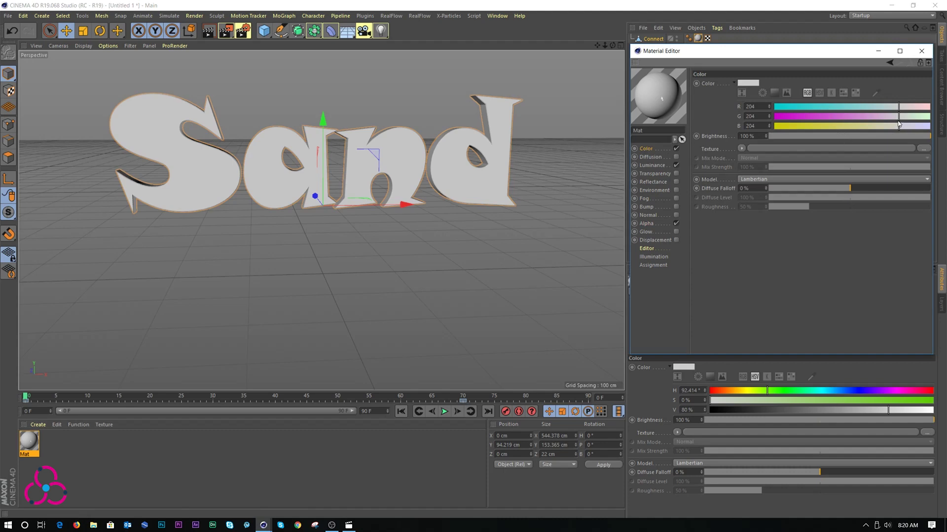
drag(900, 120, 863, 127)
click(901, 106)
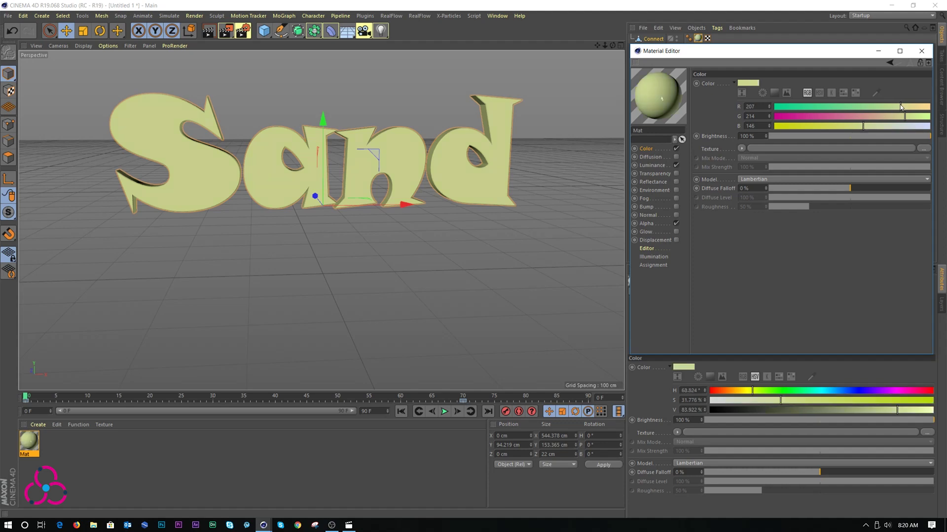
drag(900, 106, 899, 107)
click(922, 52)
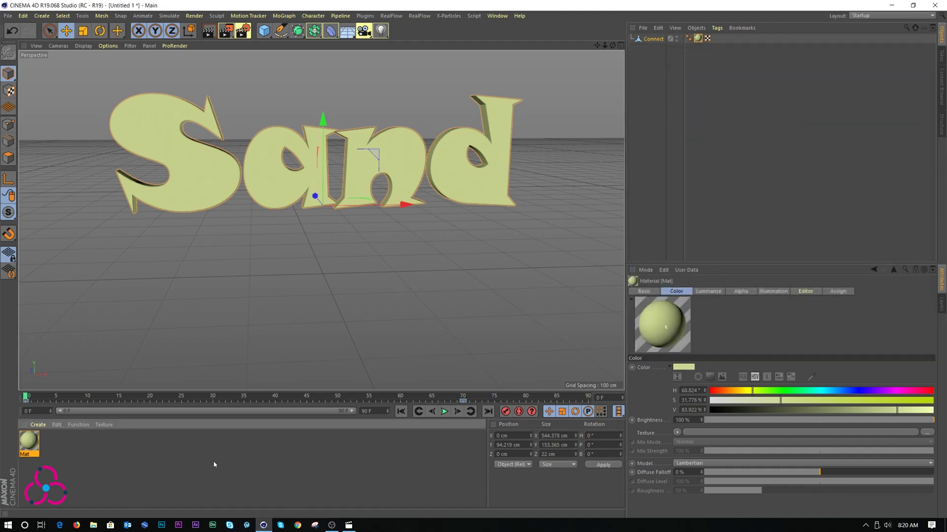
Create a new X-Particles Material in the Material Manager.
click(37, 424)
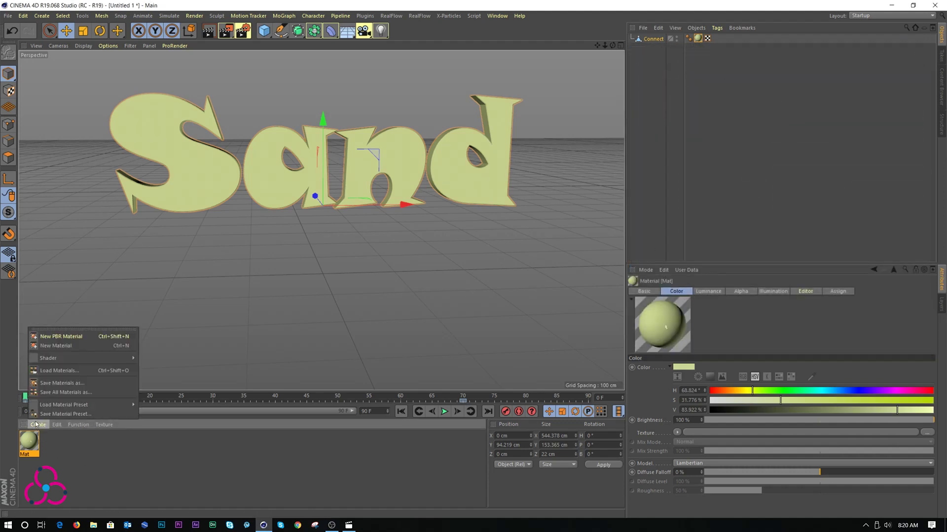
mouse_move(70, 360)
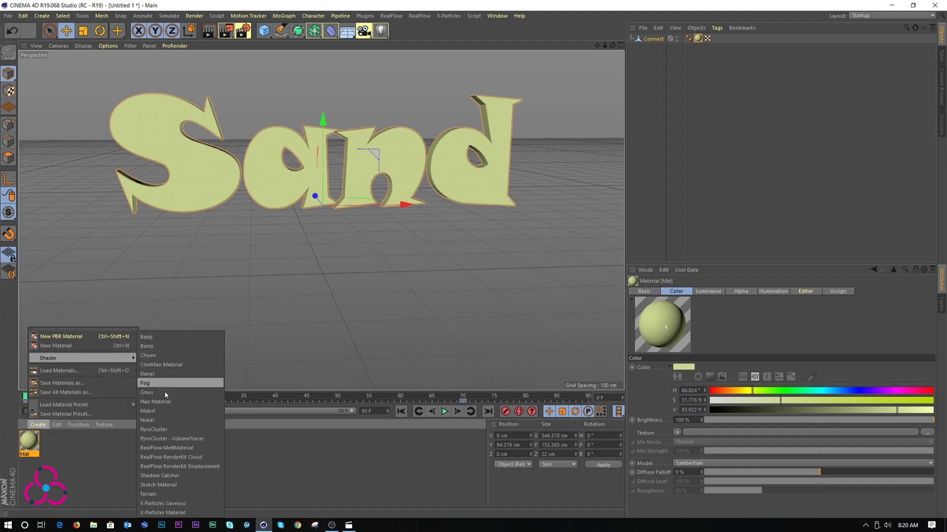
click(174, 513)
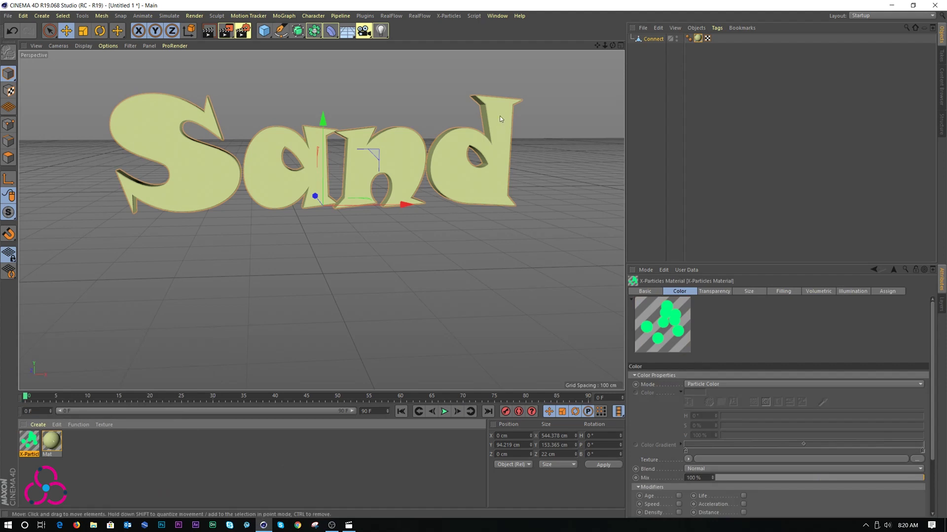
Add an xpSystem and create an xpEmitter in its Emitters folder.
click(440, 16)
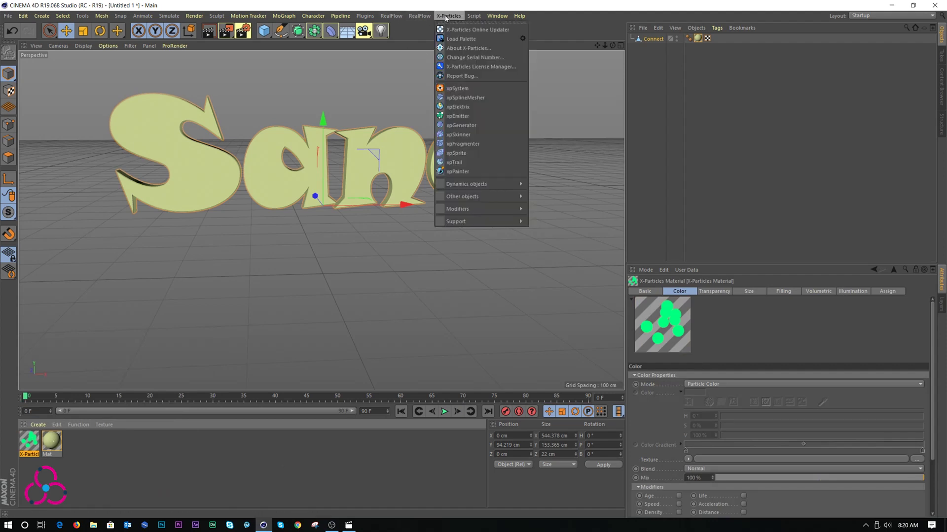
click(456, 89)
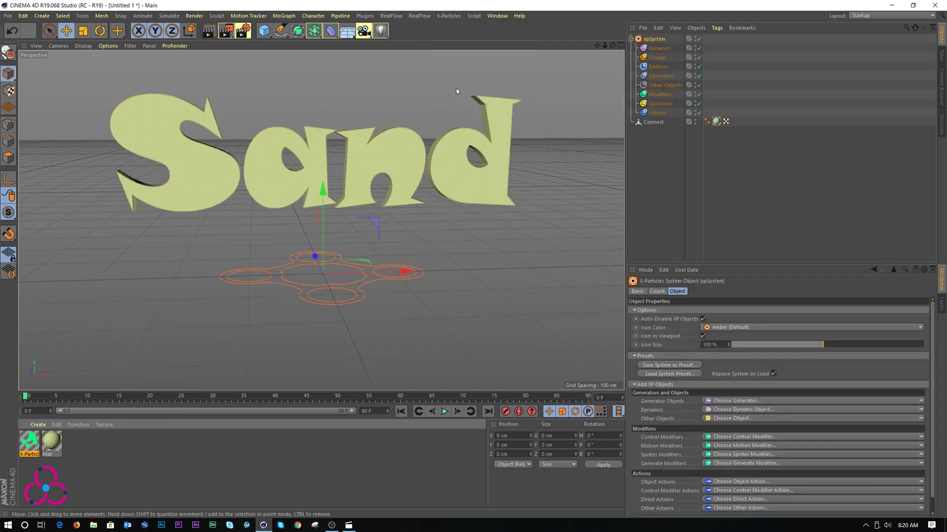
click(658, 67)
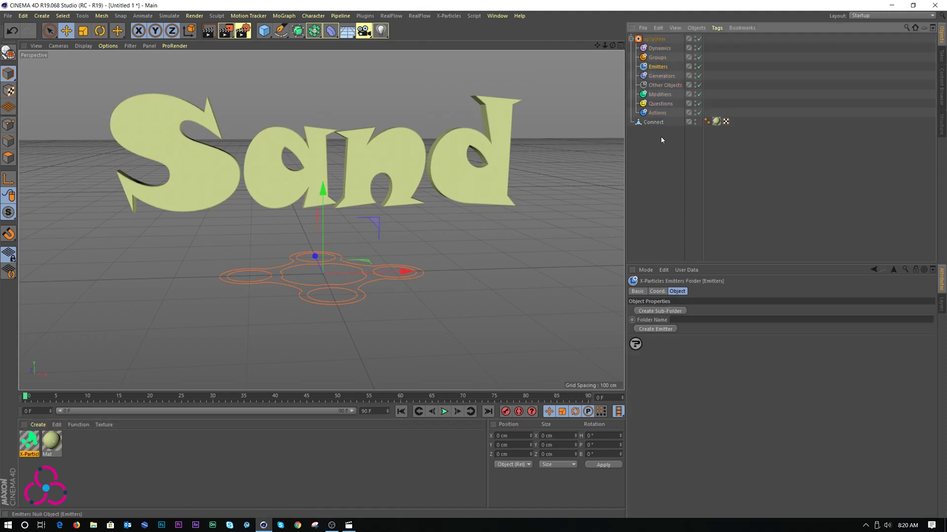
click(664, 330)
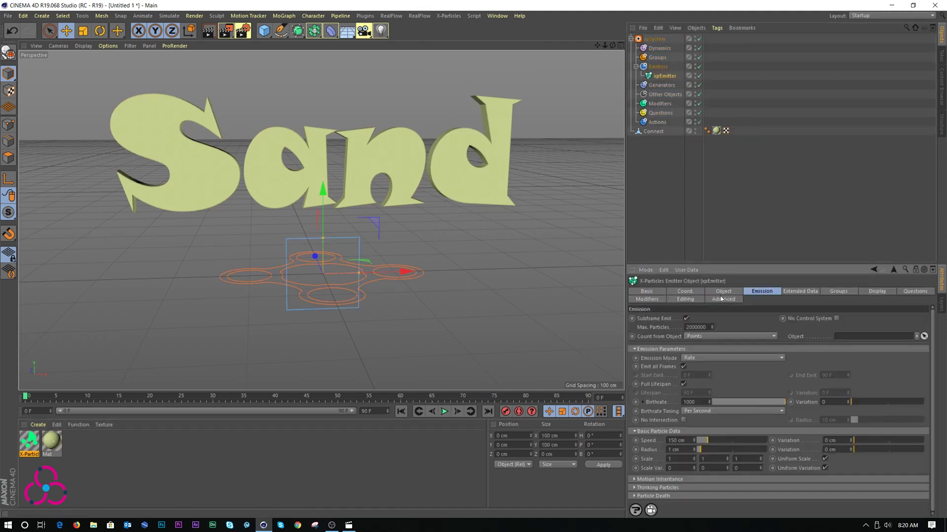
Set the xpEmitter's Emitter Shape to Object and link Connect as the source.
click(444, 412)
click(444, 416)
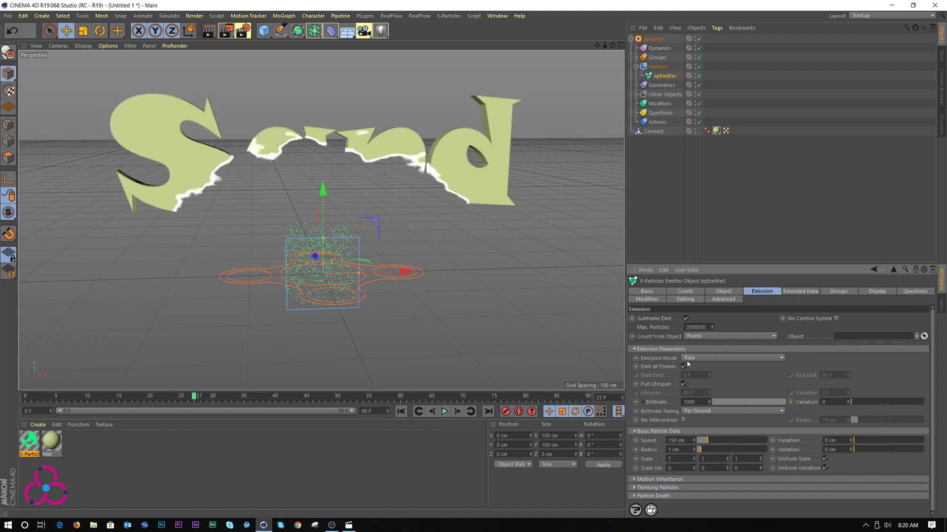
click(722, 292)
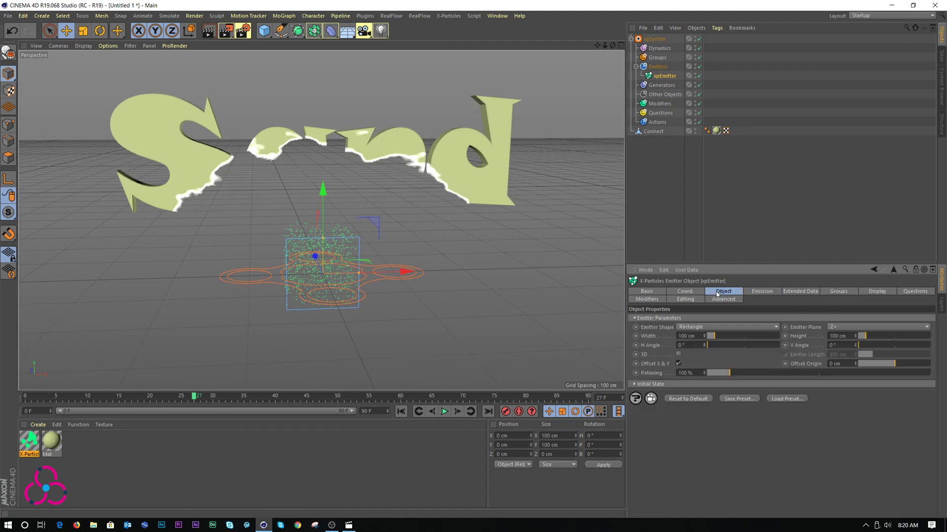
click(682, 327)
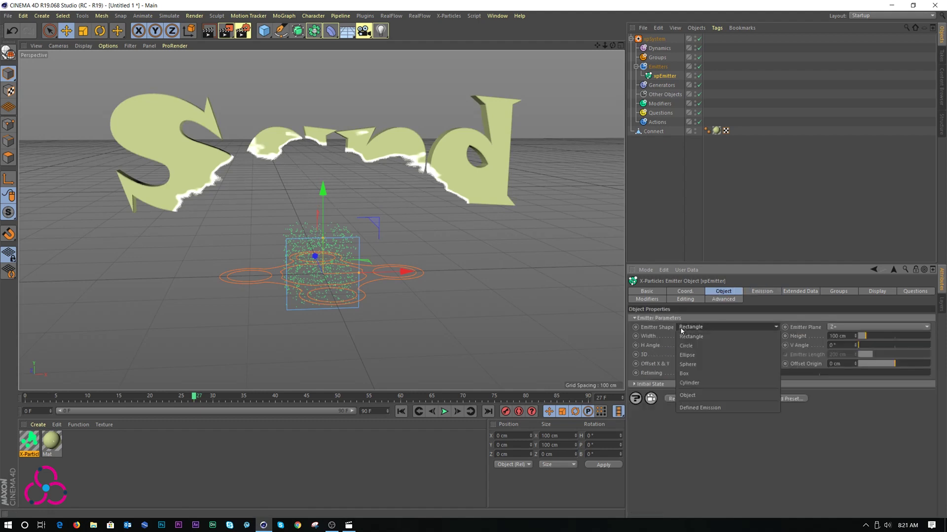
click(692, 393)
drag(652, 131, 700, 346)
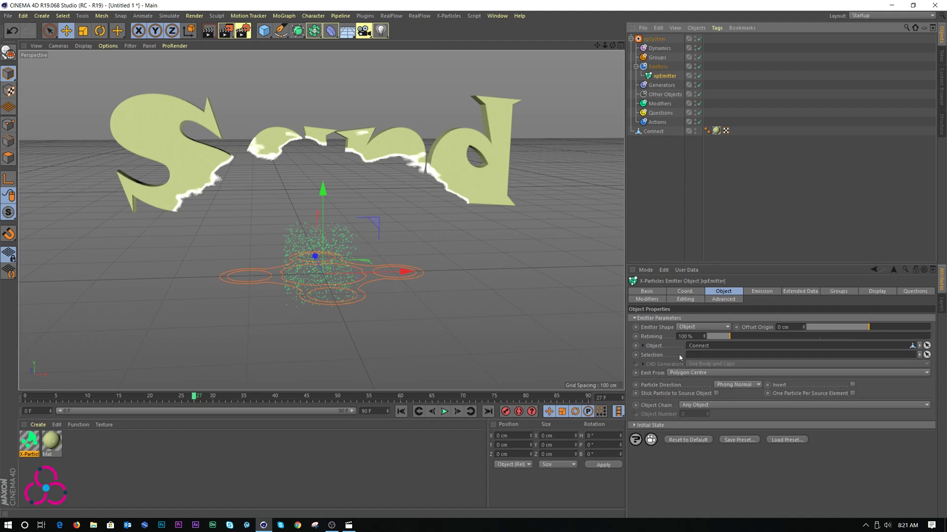
Emit from Texture using Connect's texture tag, Luminance emit channel and Color Channel None.
click(679, 374)
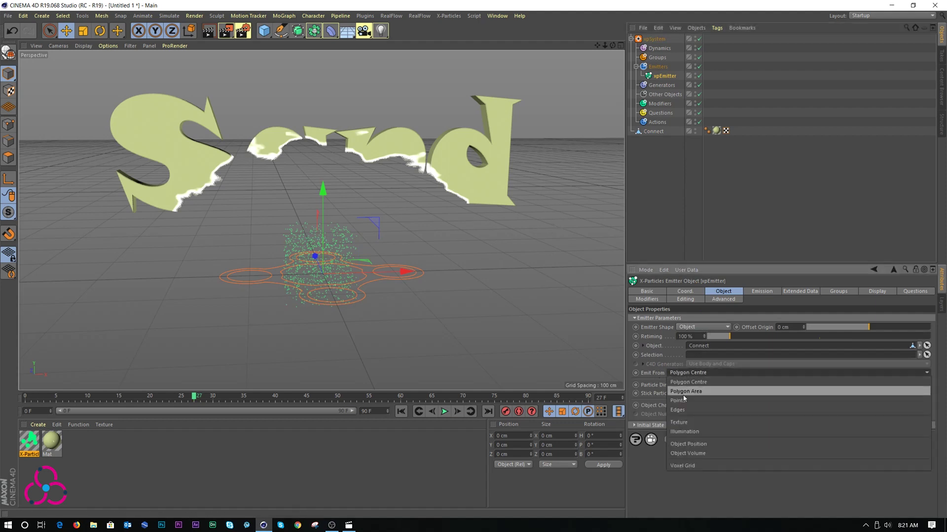
click(688, 423)
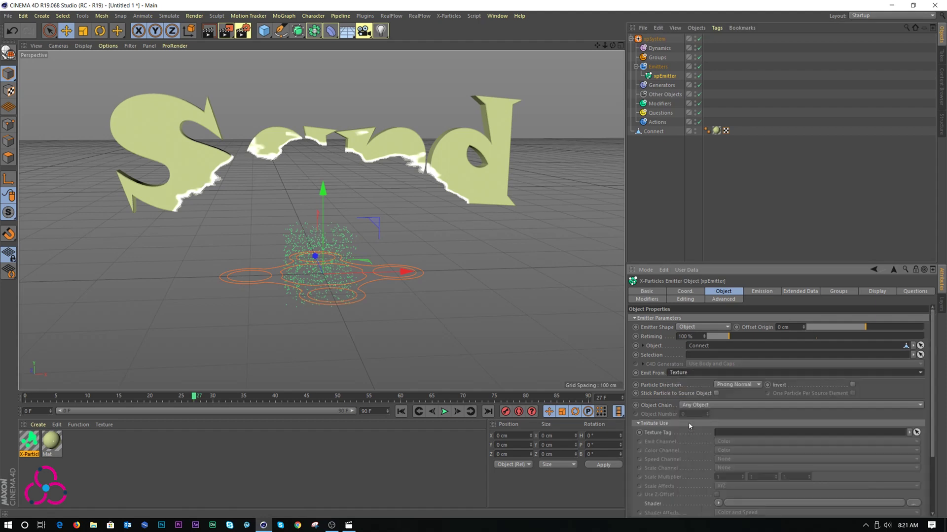
drag(720, 131, 722, 433)
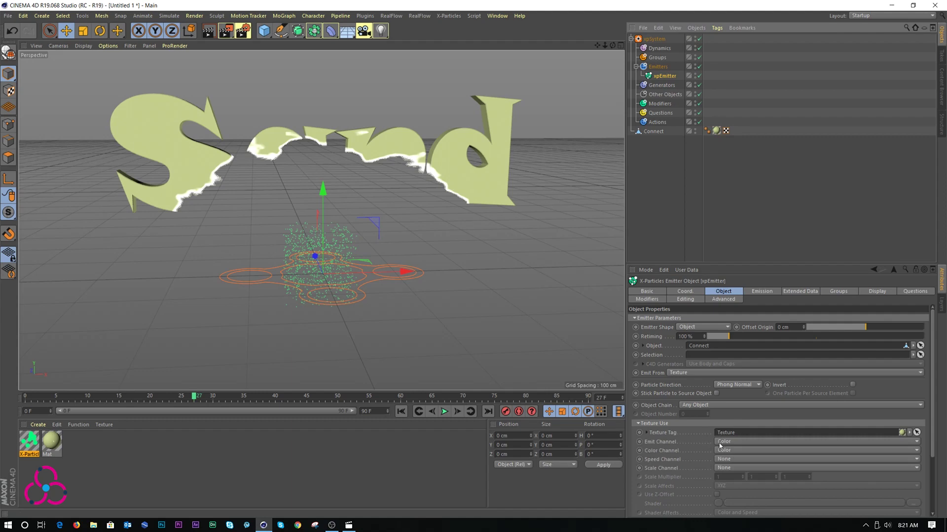
click(719, 446)
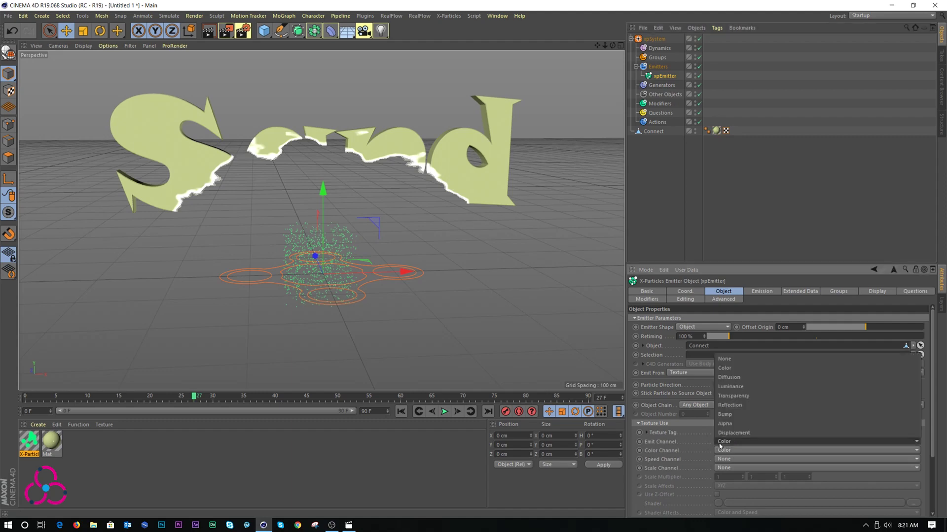
click(726, 385)
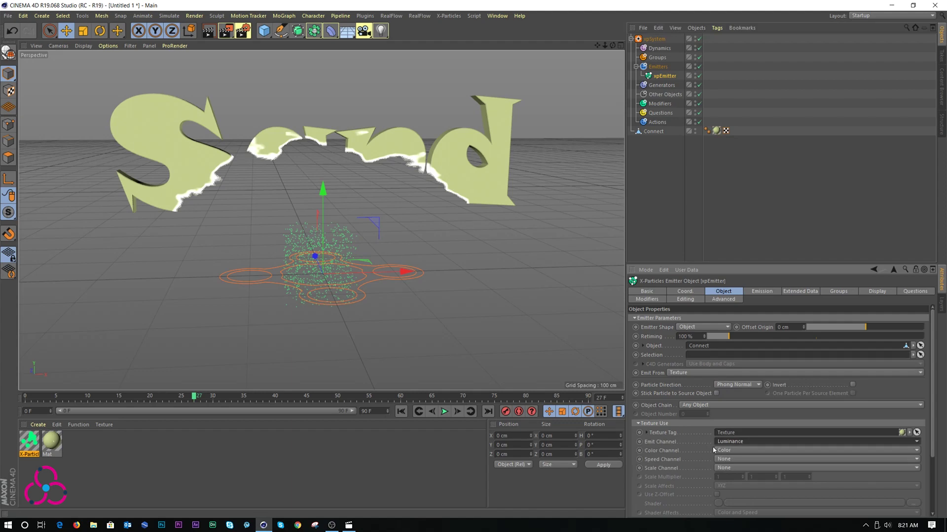
click(713, 449)
click(722, 369)
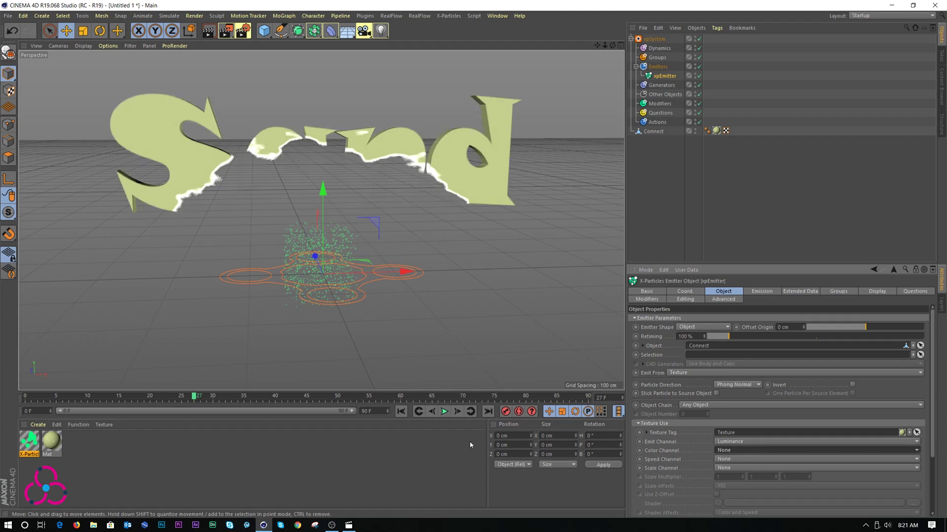
Preview the emission, then set the xpEmitter's Speed to 0 cm.
click(402, 412)
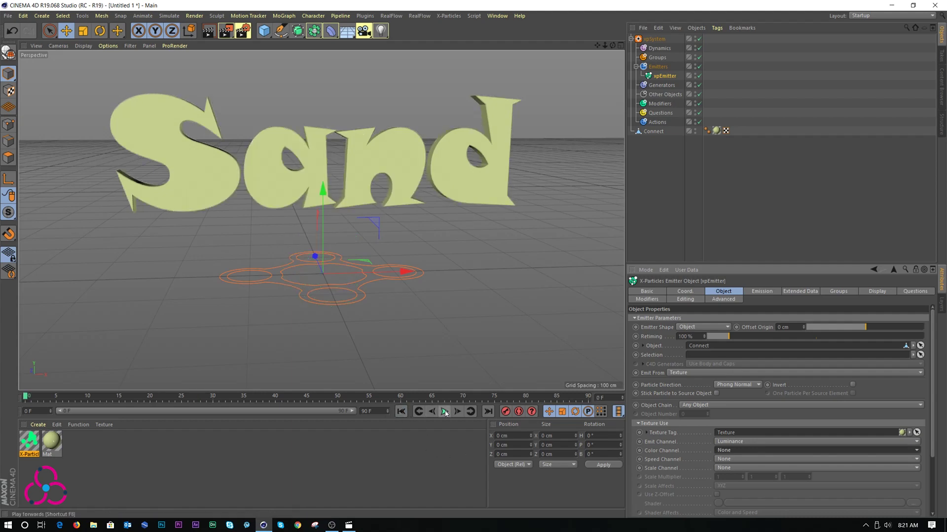
click(444, 412)
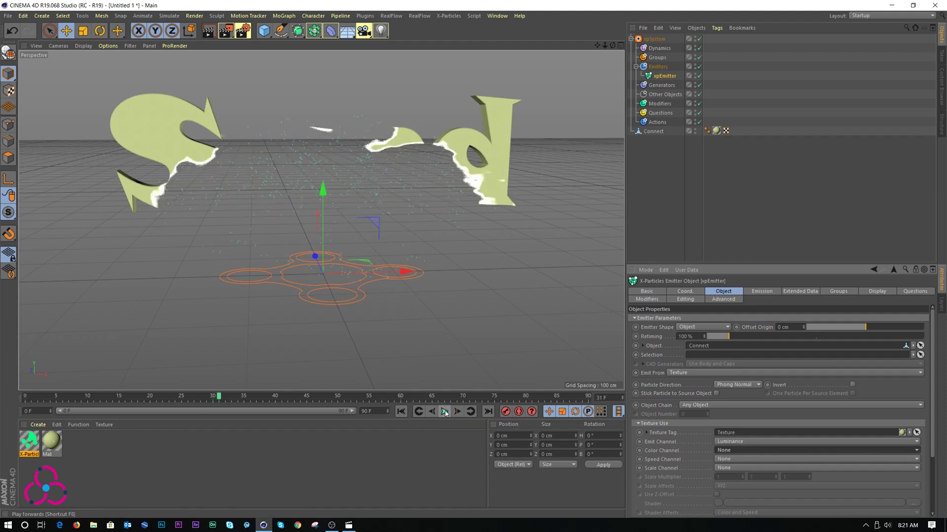
click(445, 412)
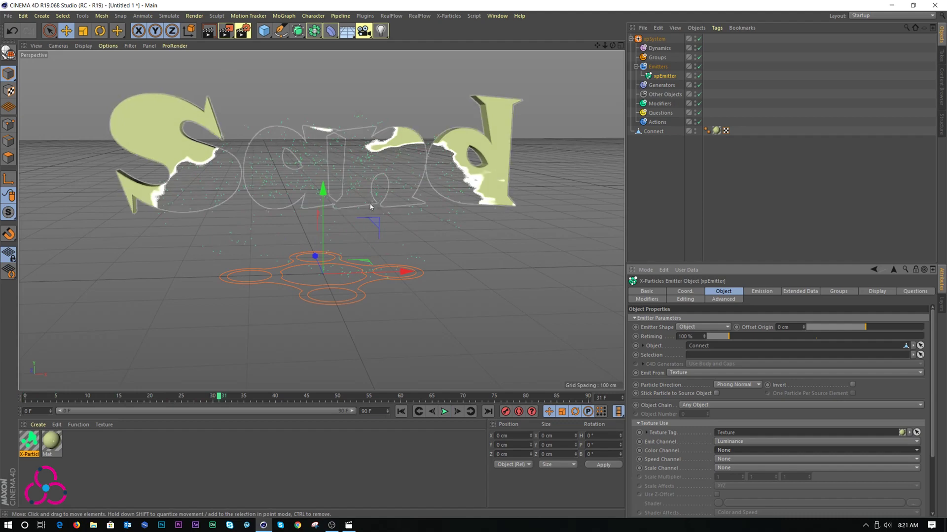
click(759, 292)
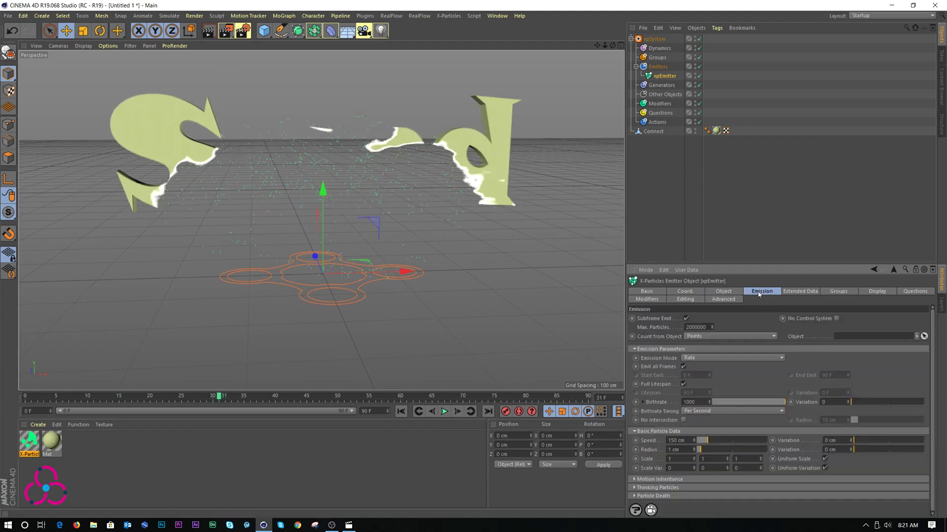
click(684, 442)
text(0)
key(Return)
Set Birthrate to 50000 and replay to see green particles fill the Sand letters.
click(696, 402)
key(BackSpace)
key(BackSpace)
key(BackSpace)
key(BackSpace)
text(50000)
key(Return)
click(401, 411)
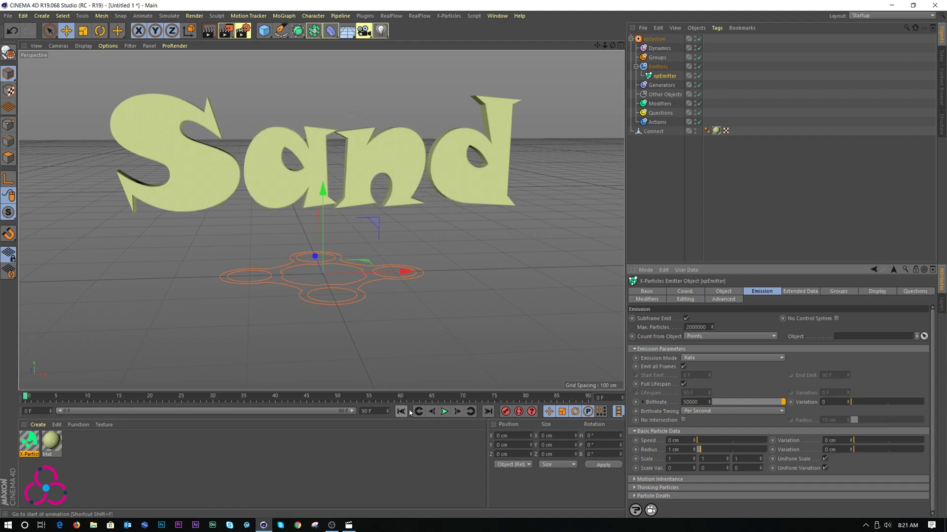
click(443, 411)
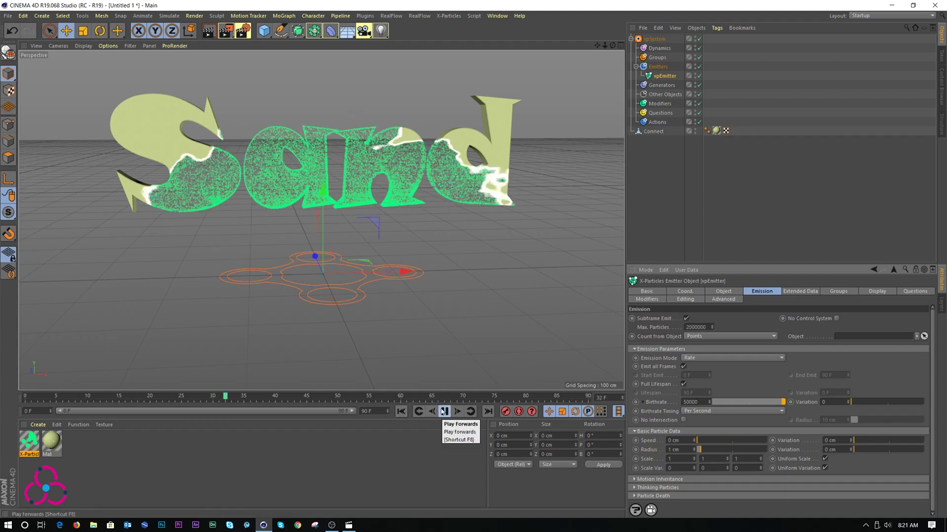
click(443, 412)
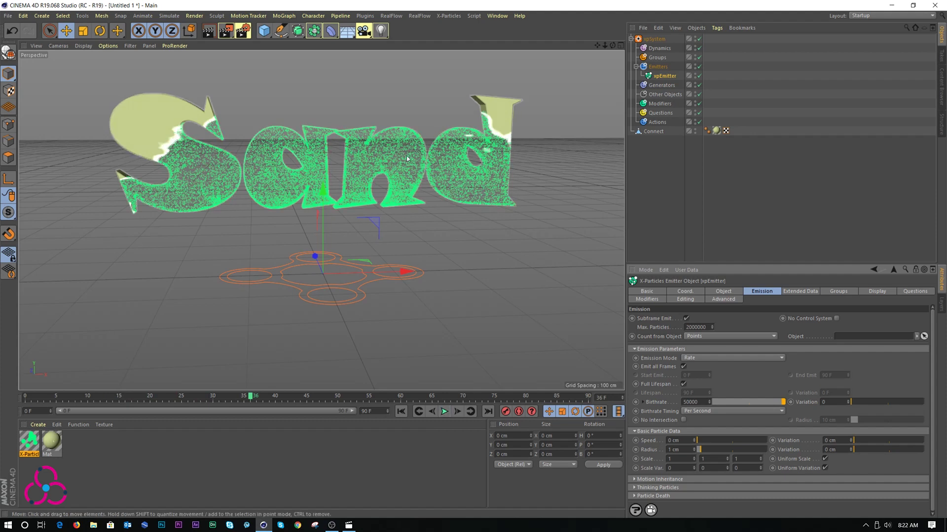
click(401, 411)
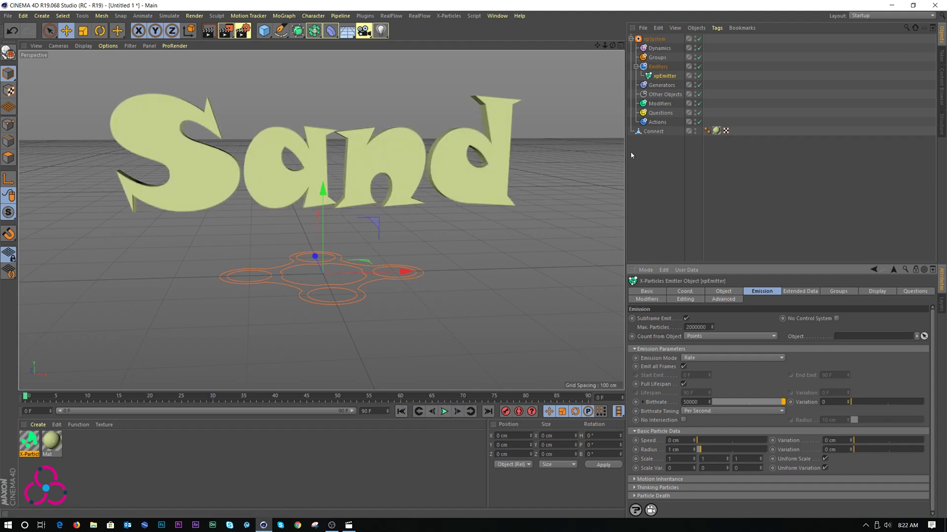
Add xpGravity and xpTurbulence modifiers to the xpSystem's Modifiers folder.
click(660, 104)
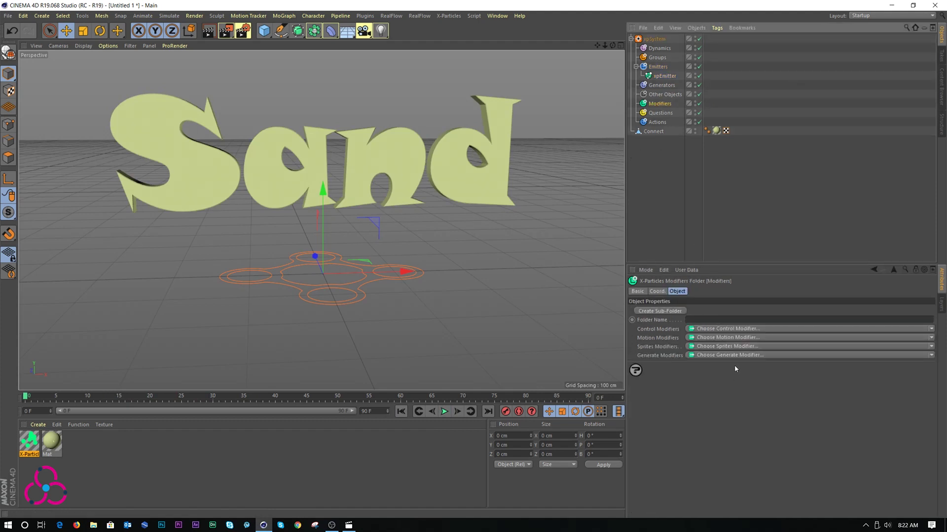
click(695, 338)
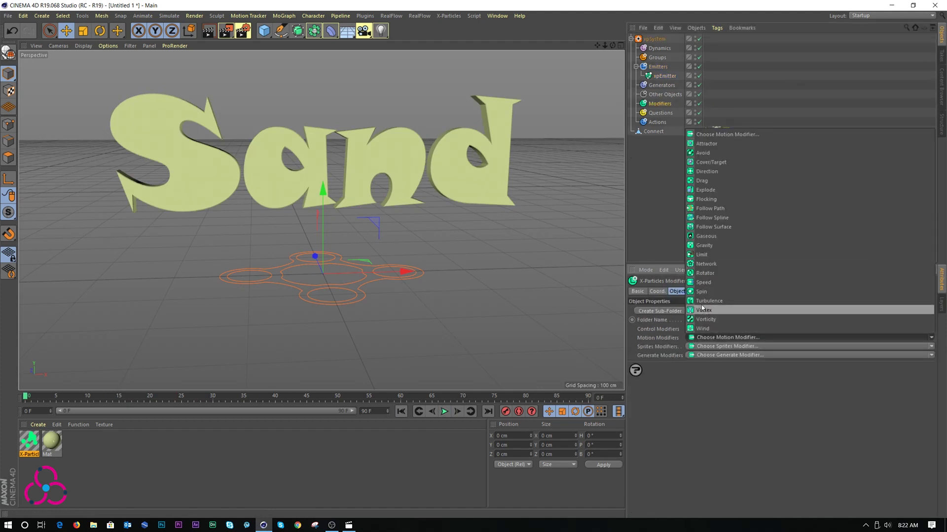
click(700, 246)
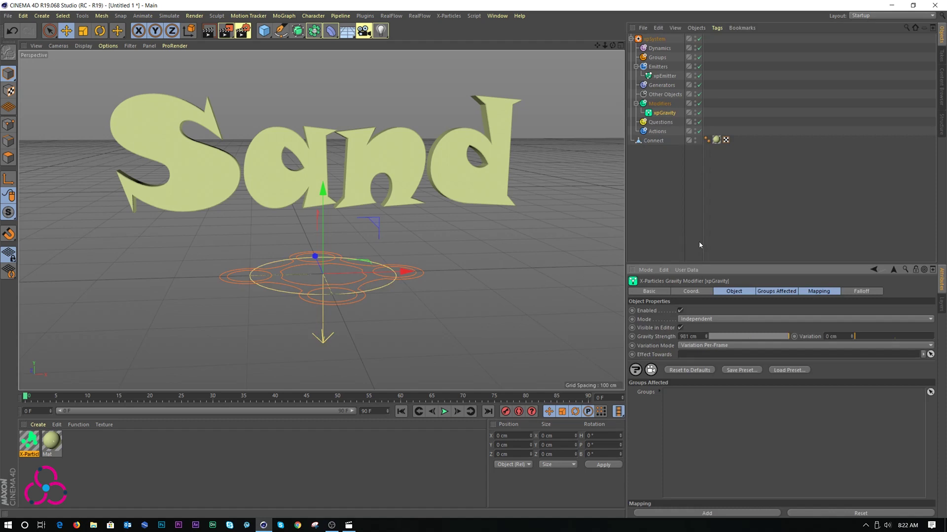
click(659, 103)
click(700, 338)
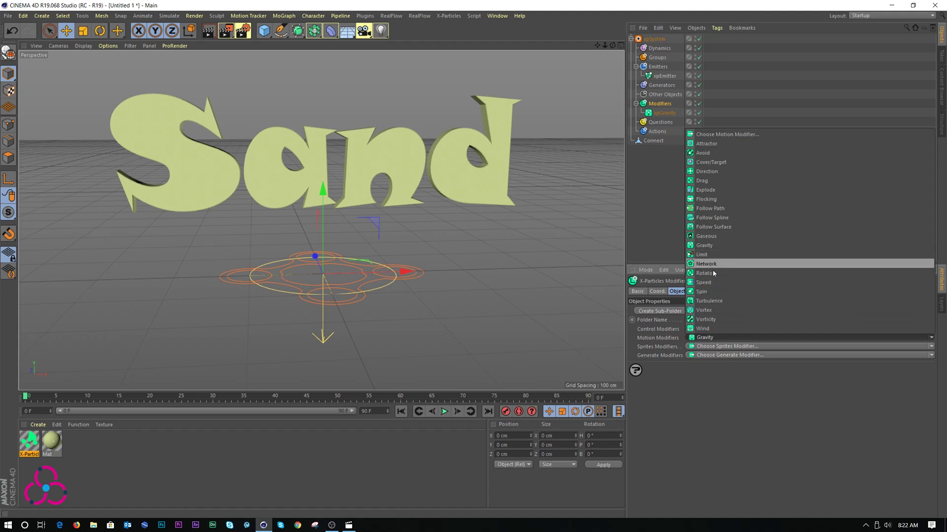
click(709, 297)
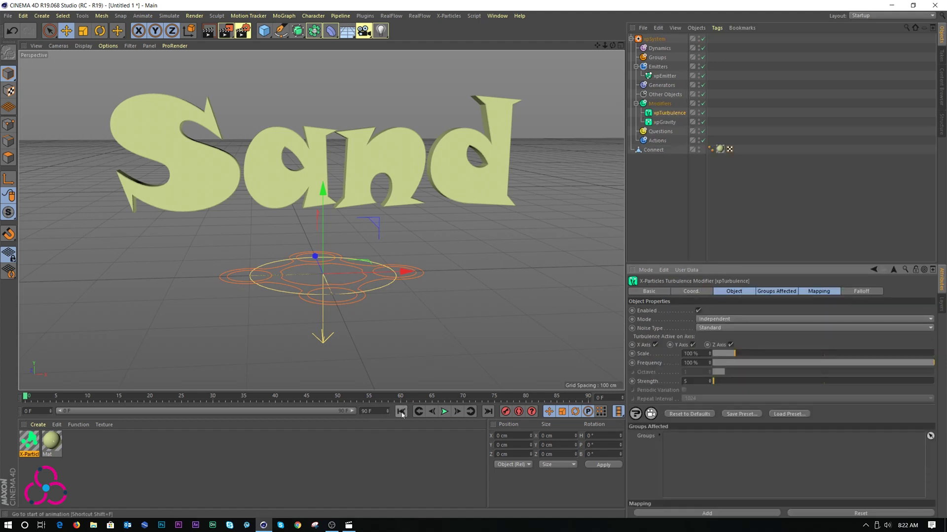
Preview the particles falling and swirling, then rewind to frame 0.
click(444, 412)
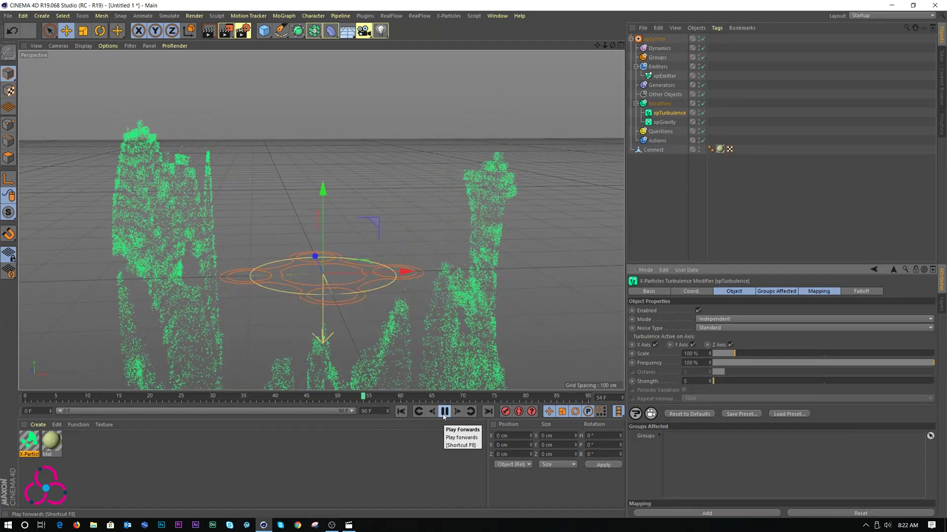
click(444, 411)
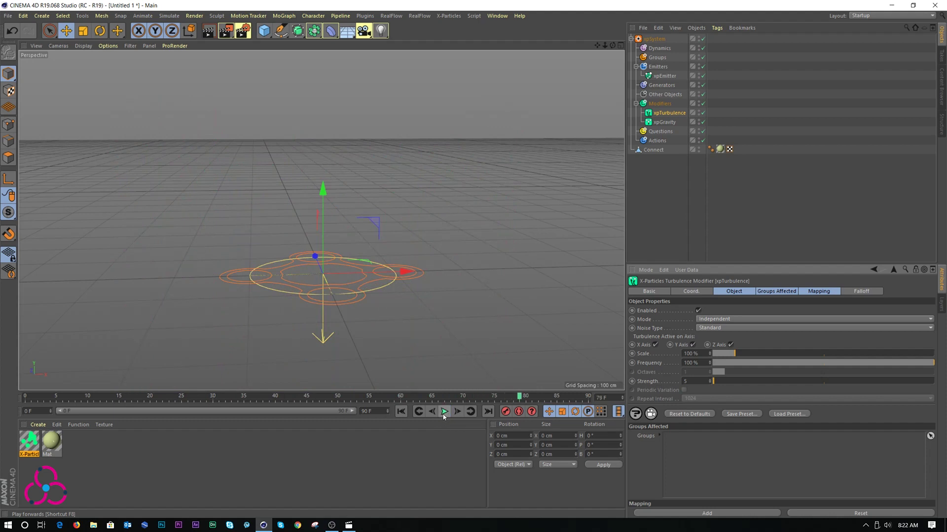
click(400, 411)
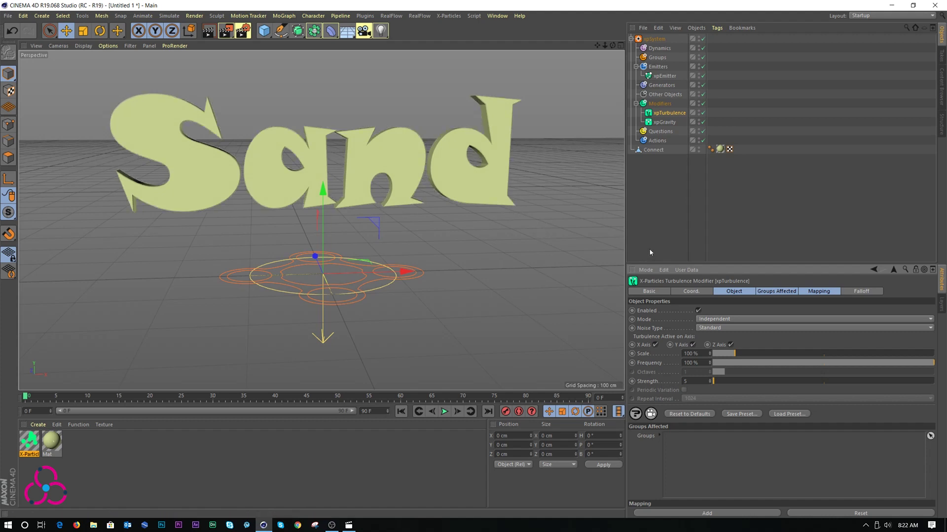
Add a Spawn modifier from the Generate modifiers list.
click(657, 104)
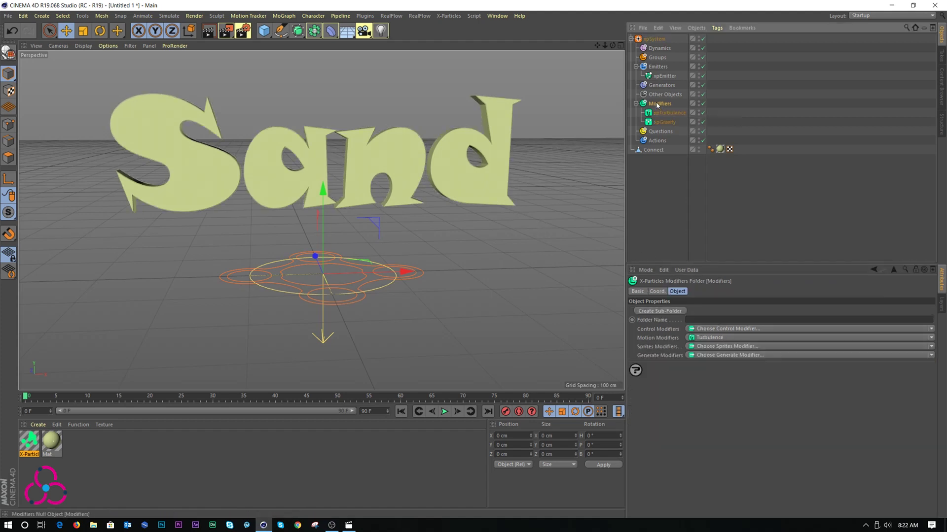
click(704, 355)
click(710, 420)
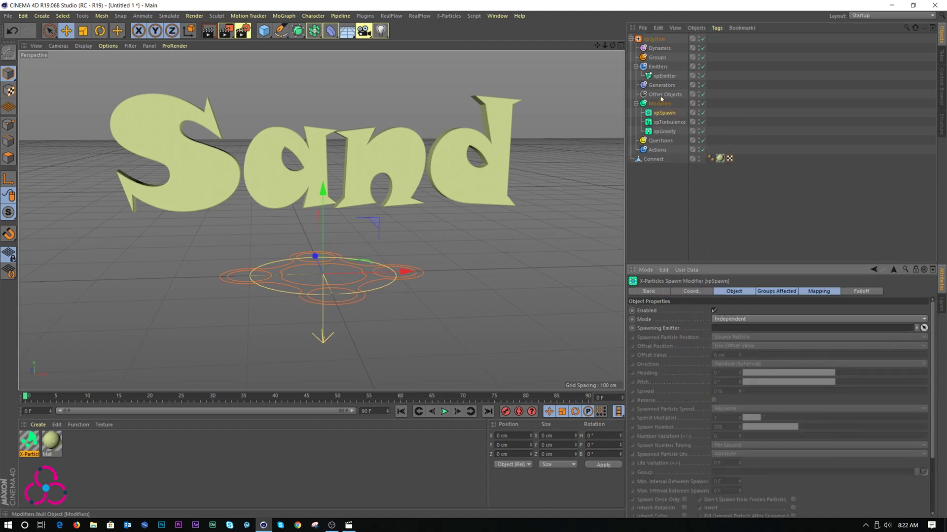
Create a second emitter, xpEmitter.1, and set it as xpSpawn's Spawning Emitter.
click(657, 68)
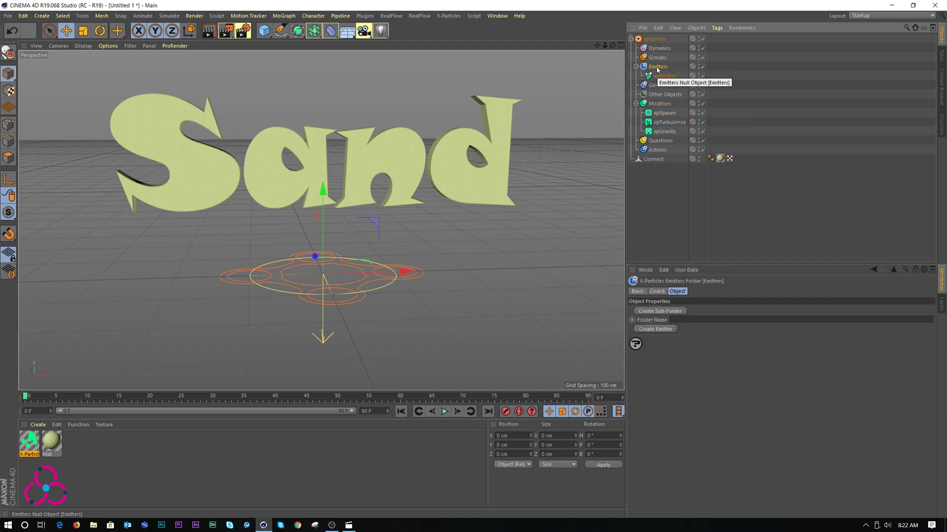
click(655, 330)
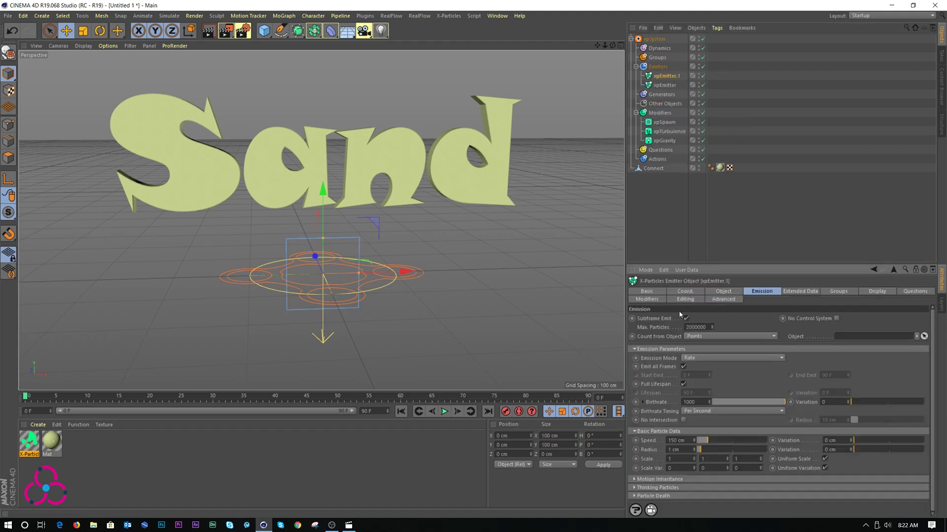
click(664, 123)
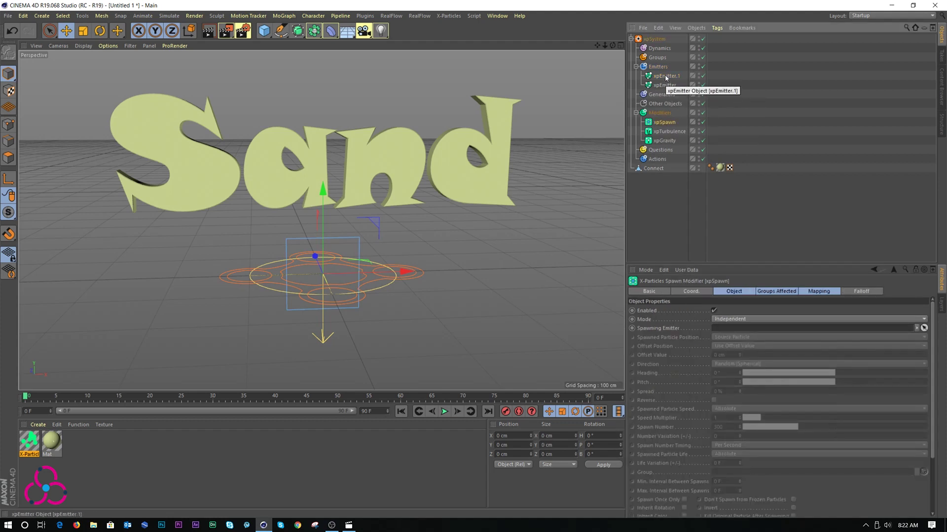
drag(666, 76, 739, 332)
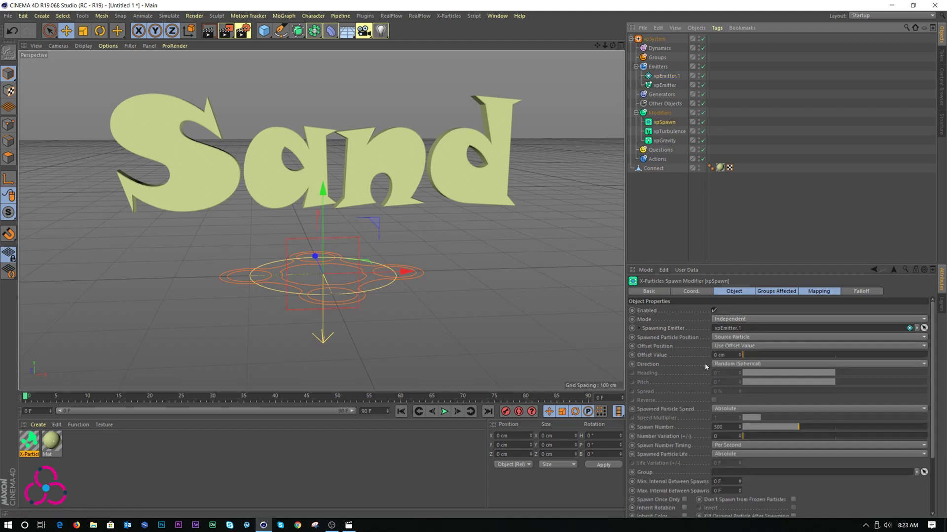
Preview the spawned particles, then set spawn direction to follow the source particle.
click(443, 413)
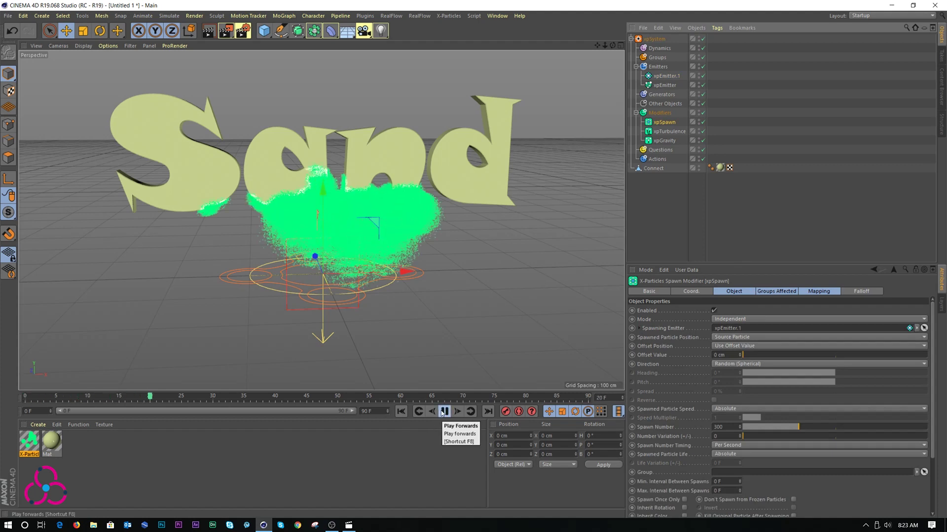
click(443, 412)
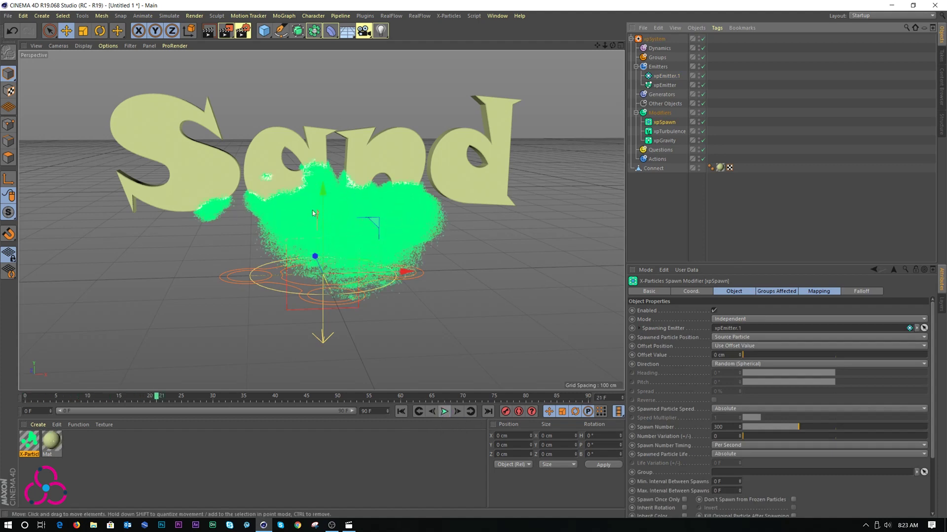
click(731, 365)
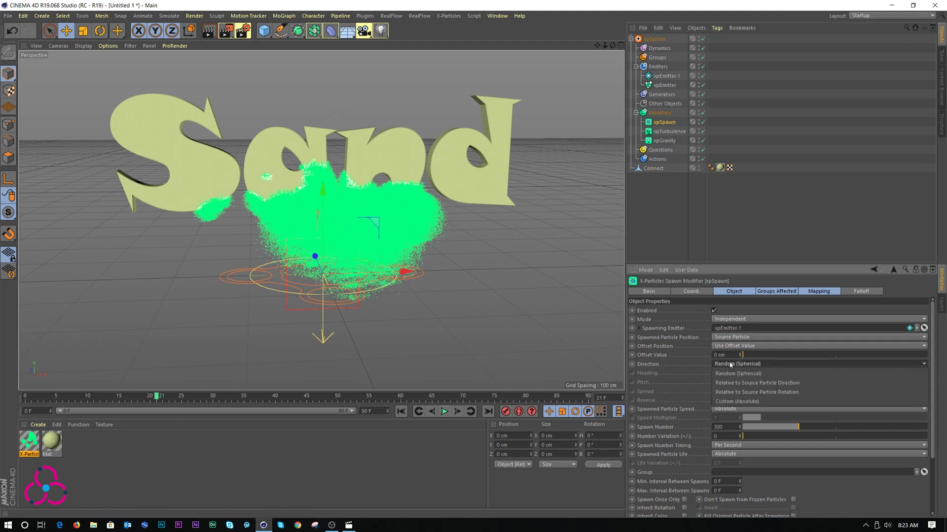
click(758, 384)
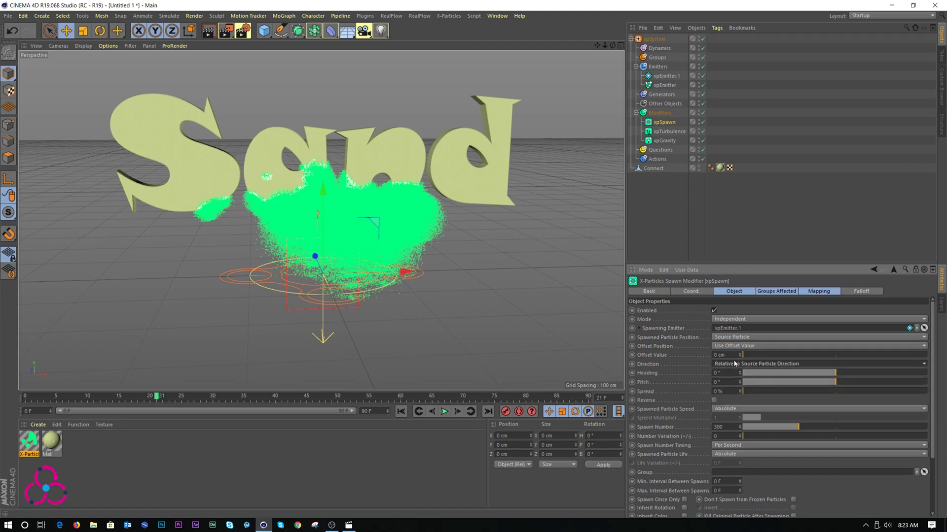
Make spawned particles inherit source speed with a 1.5 multiplier, then replay from frame 0.
click(716, 410)
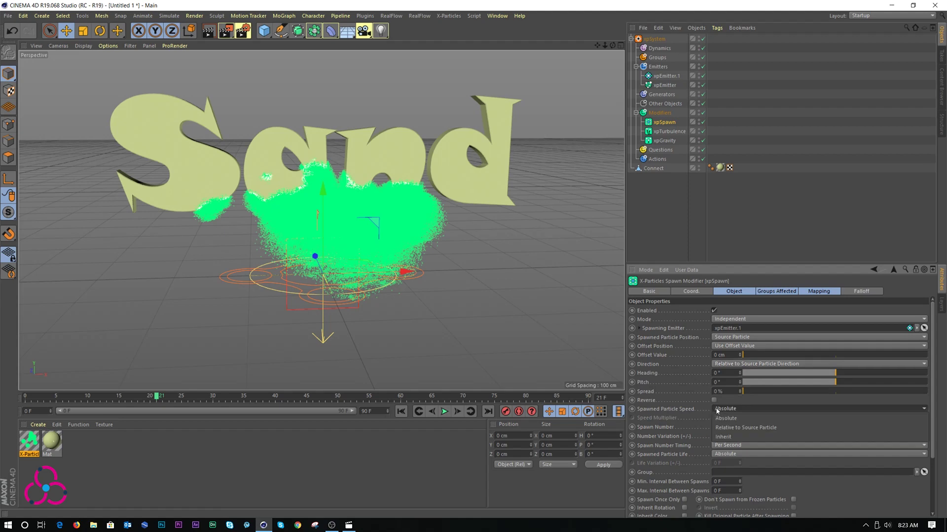
click(721, 437)
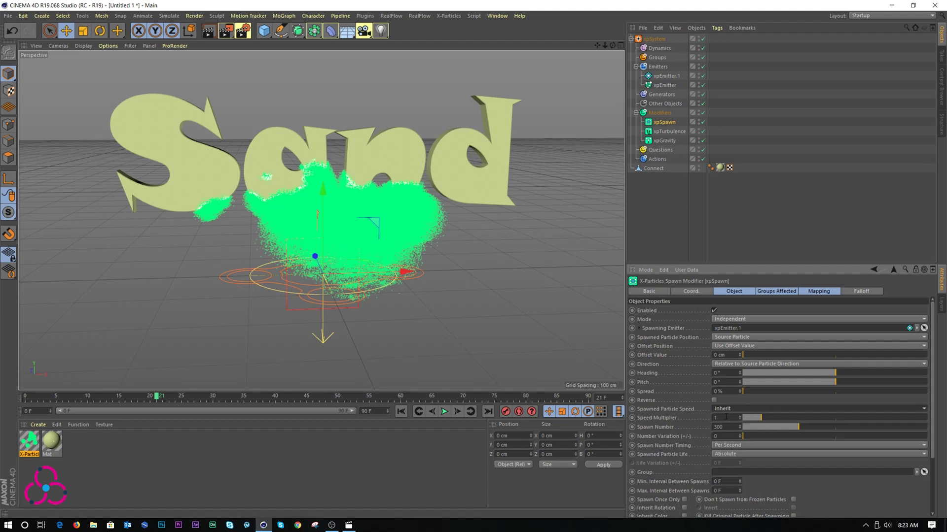
click(726, 417)
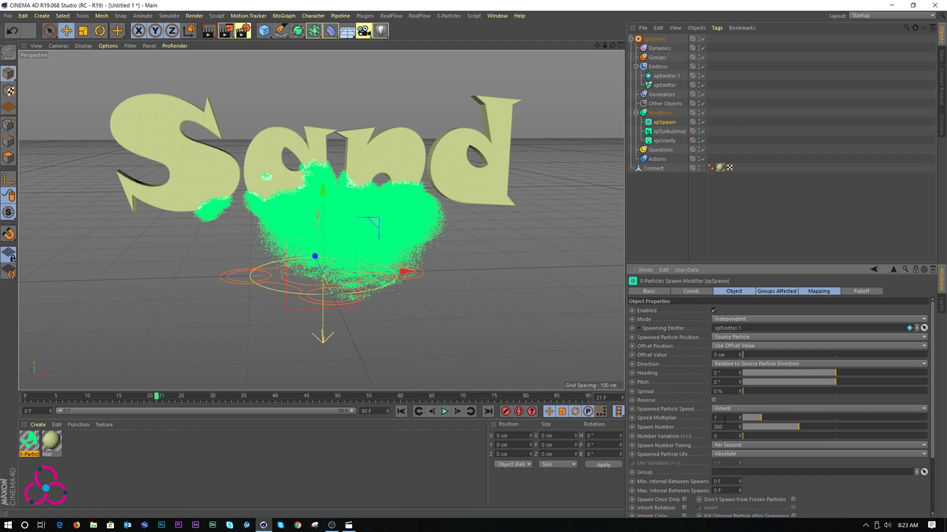
text(.5)
key(Return)
click(418, 412)
click(444, 411)
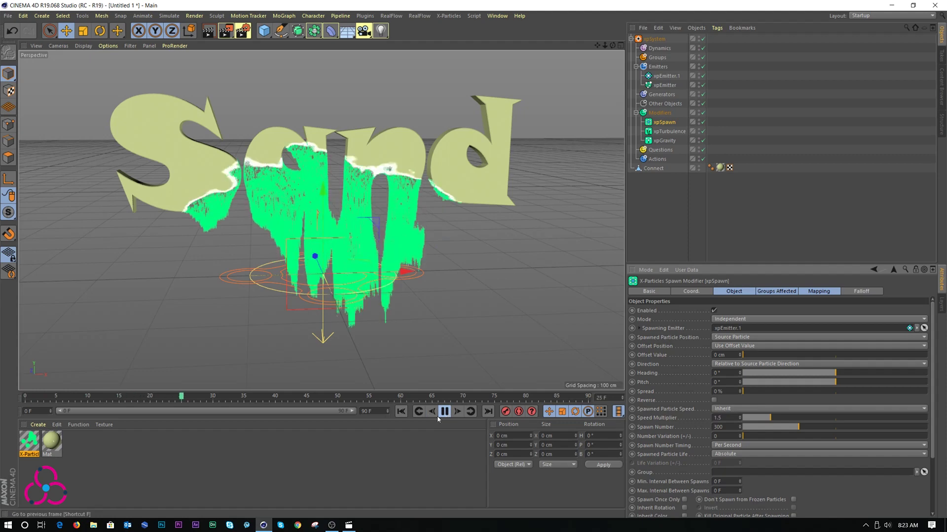
click(443, 413)
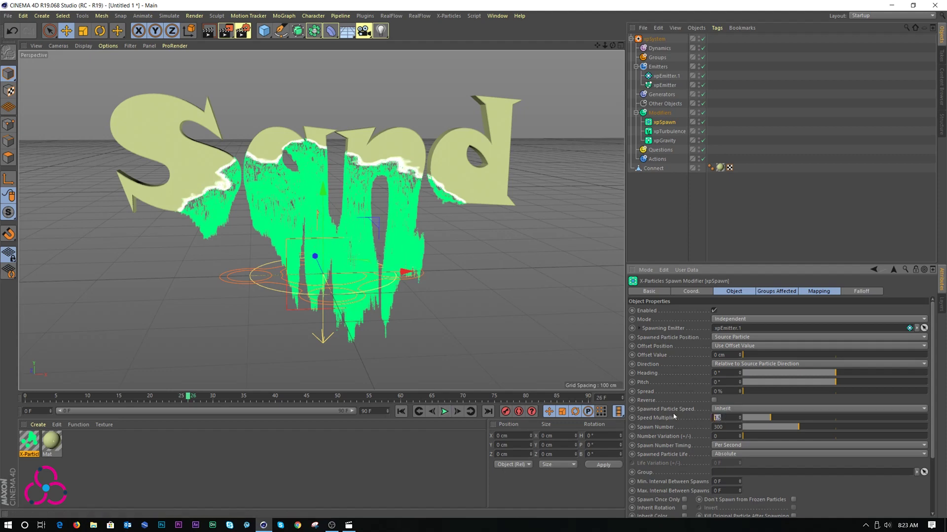
Switch Spawned Particle Speed to Relative to Source Particle and preview from the start.
click(715, 410)
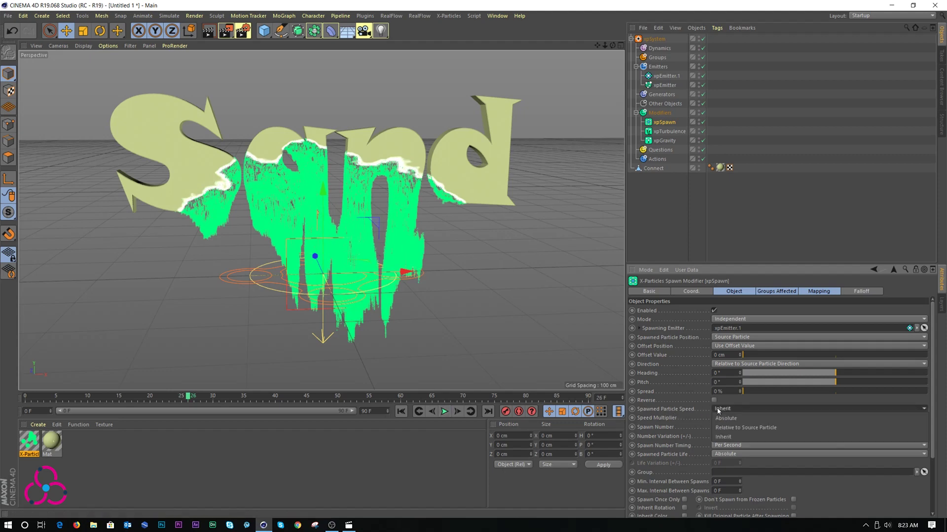
click(738, 428)
click(401, 412)
click(441, 413)
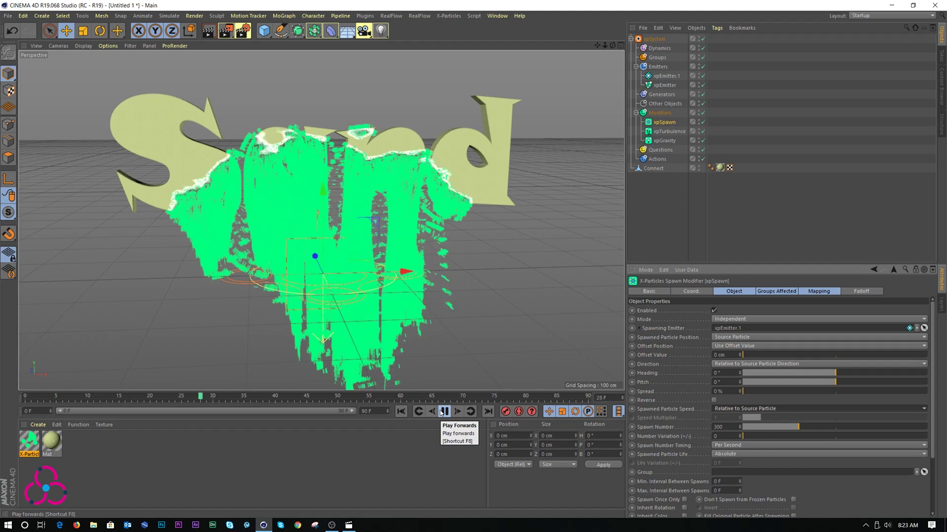
Set Spawned Particle Life to Relative to Source Particle and replay until frame 23.
click(444, 411)
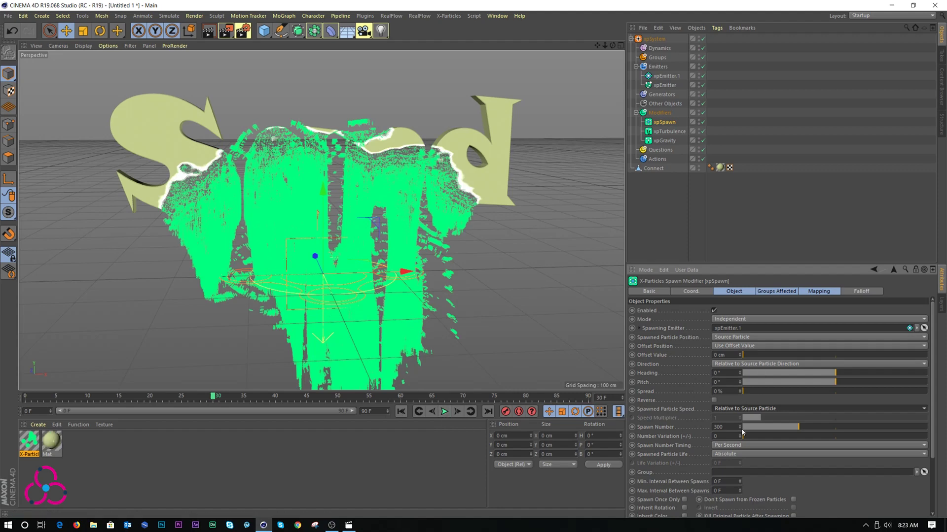
click(729, 454)
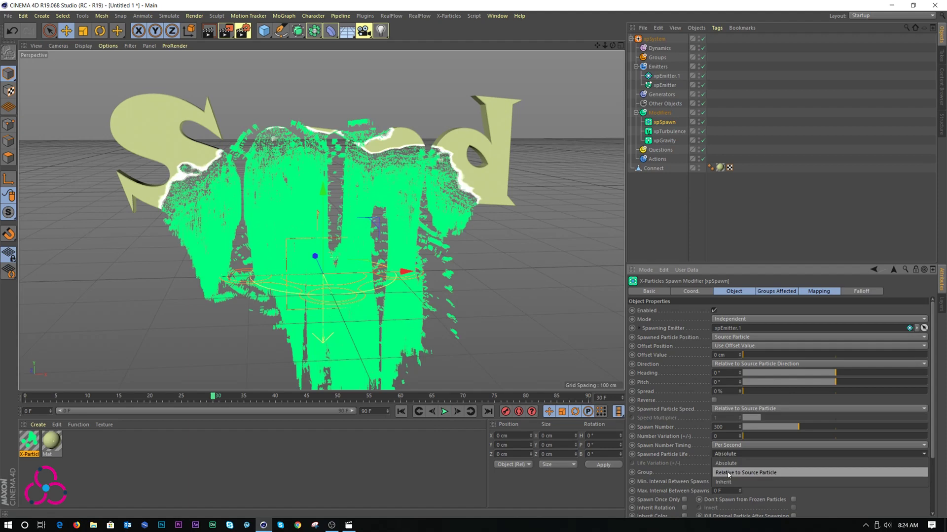
click(728, 473)
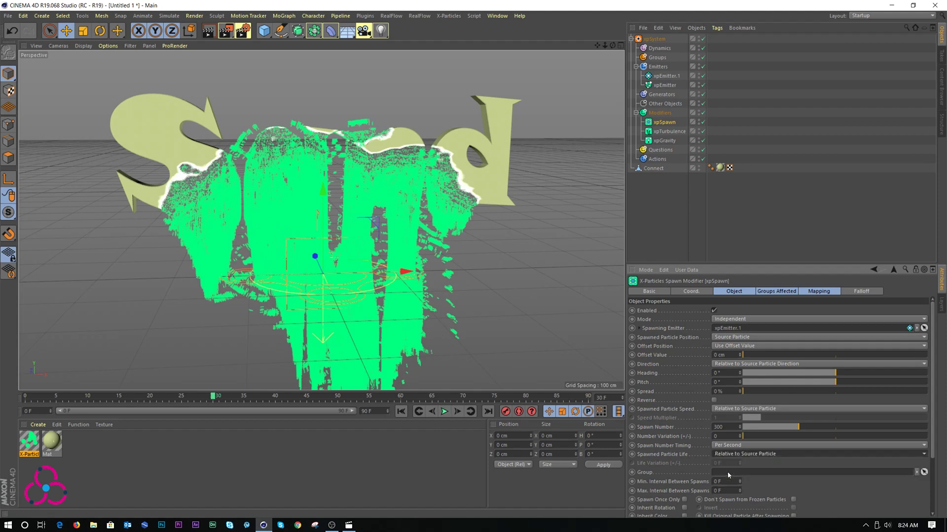
click(401, 411)
click(444, 412)
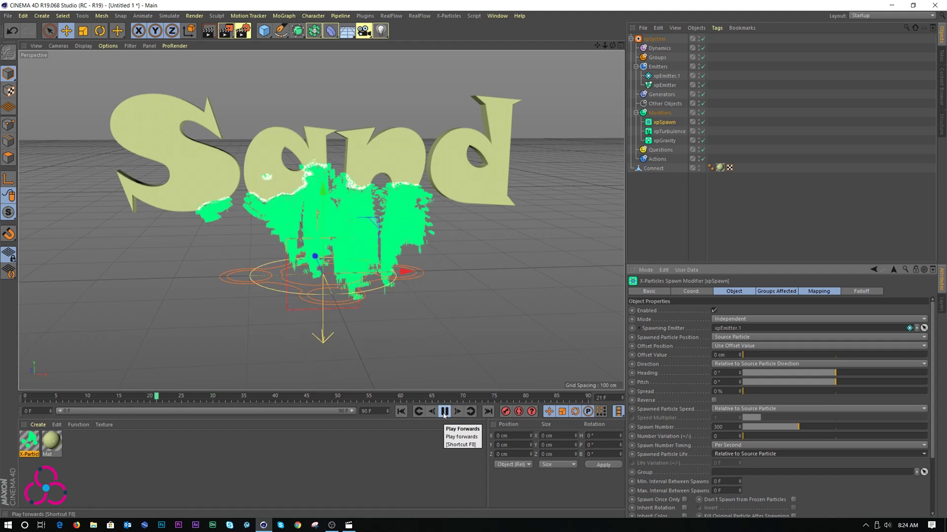
click(444, 412)
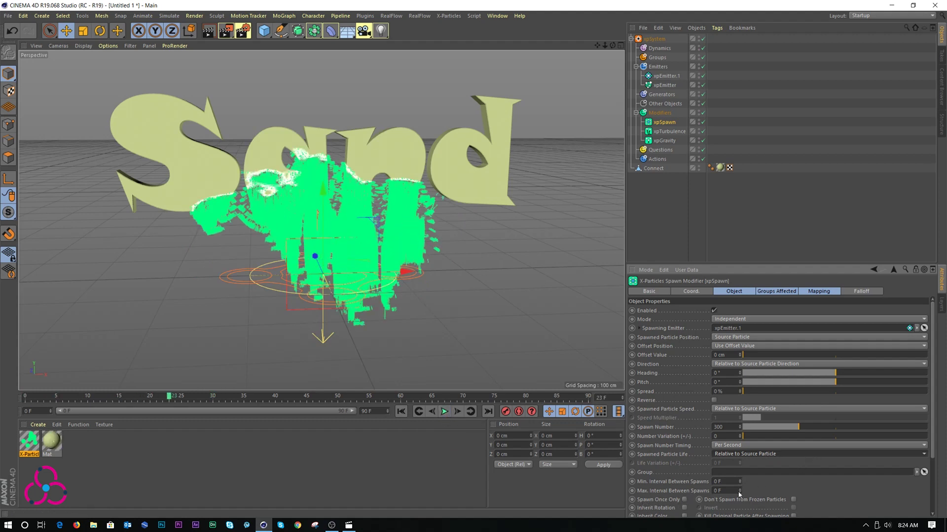
Enable Spawn Once Only, then play from frame 0 and stop back at the start.
scroll(932, 427, down, 3)
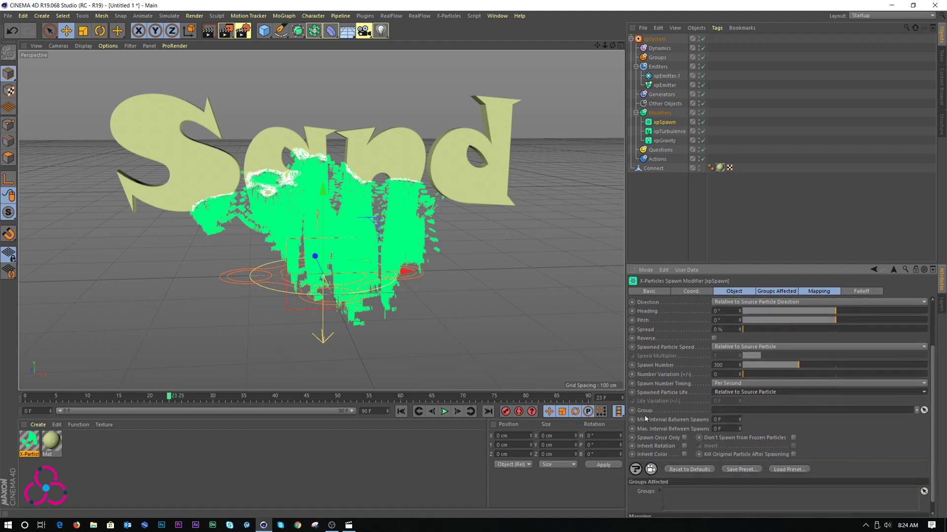
click(684, 438)
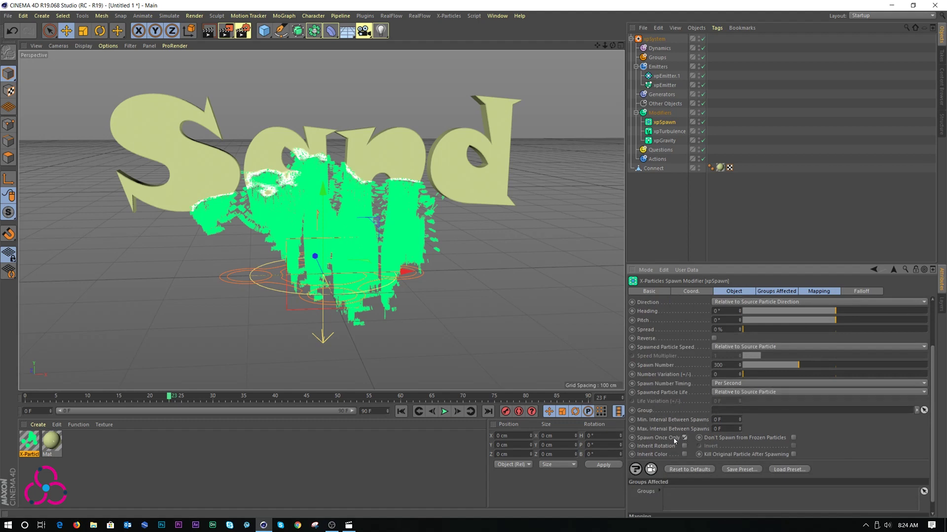
click(401, 411)
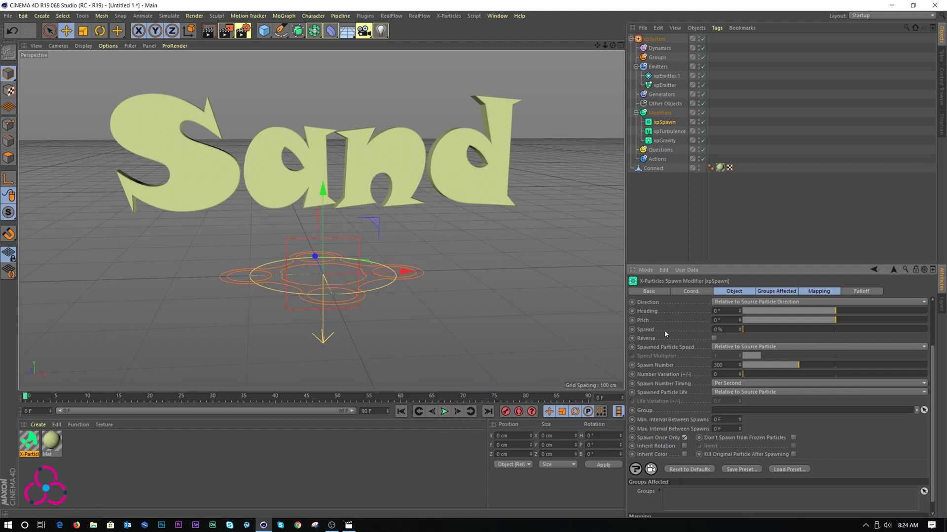
click(445, 412)
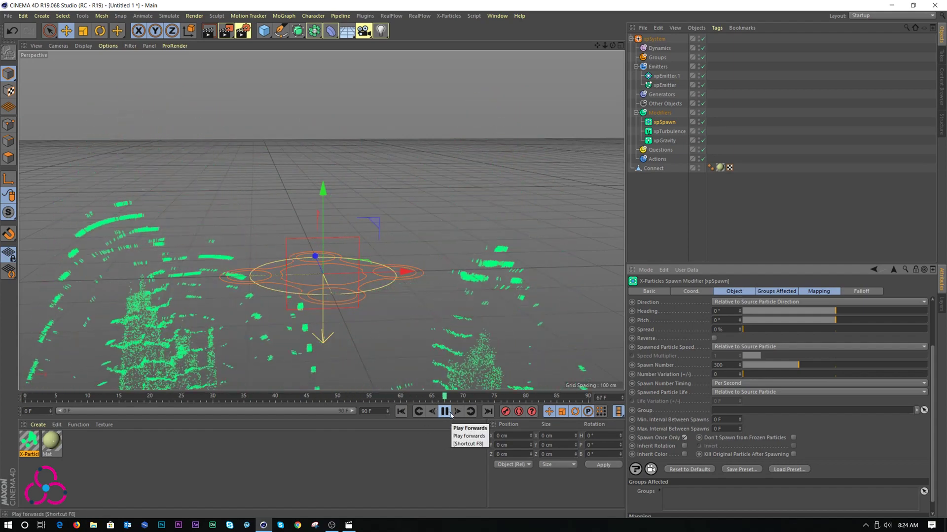
click(449, 413)
Set the xpTurbulence Scale to 80%.
click(401, 411)
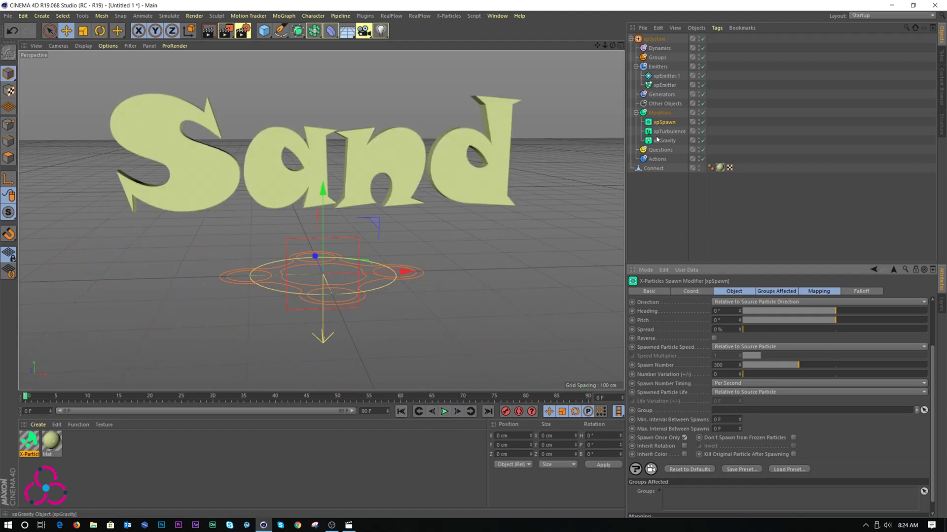
click(667, 132)
double_click(689, 382)
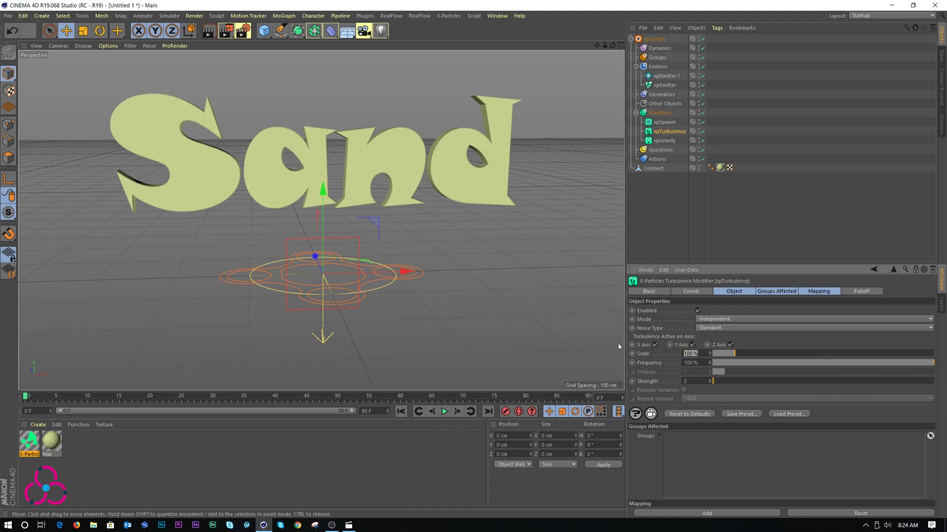
text(80)
key(Return)
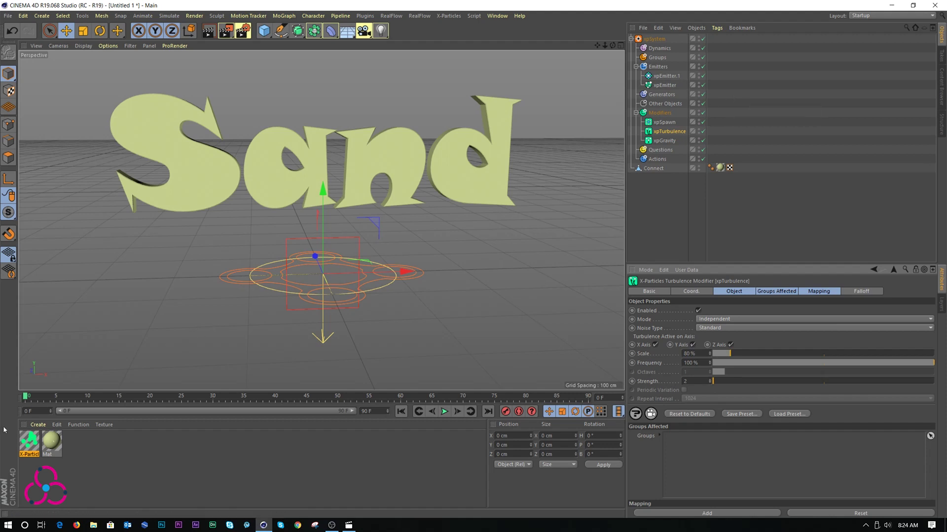
Apply the X-Particles material to both xpEmitter and xpEmitter.1.
drag(28, 447, 206, 365)
drag(650, 161, 664, 76)
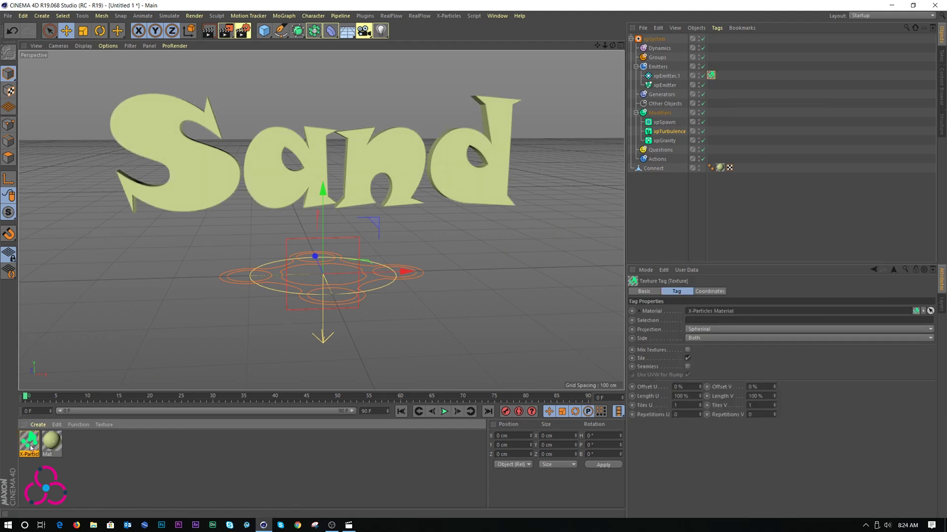
drag(611, 131, 670, 86)
Add a Kill modifier and resize its box to about 626 × 112 × 353 cm in four views.
click(660, 113)
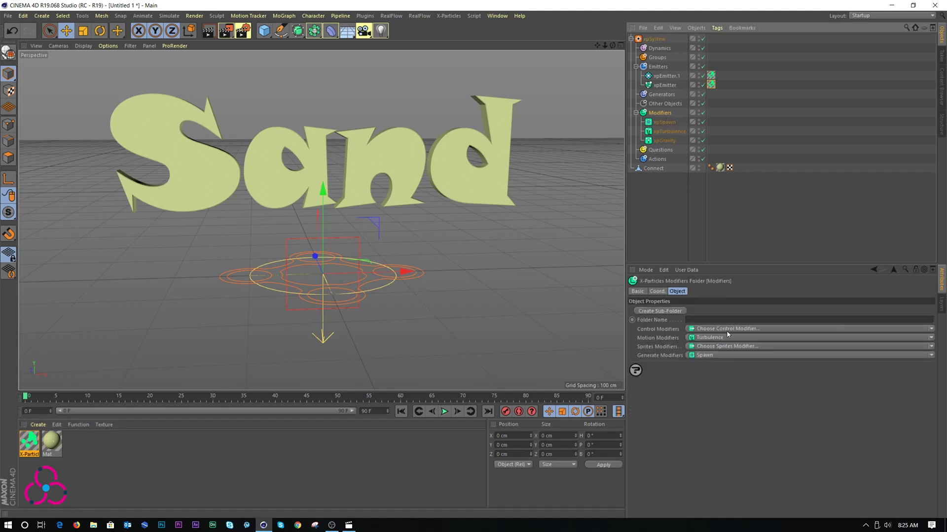
click(720, 329)
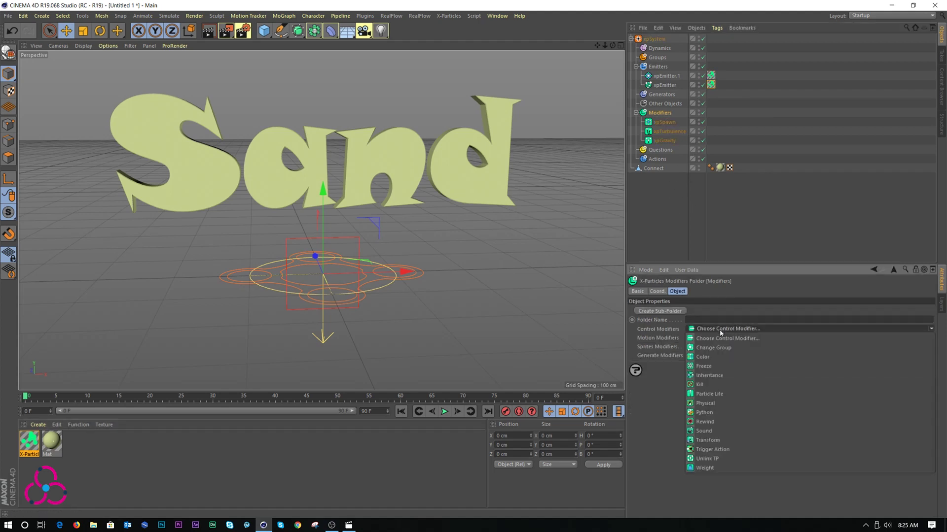
click(712, 384)
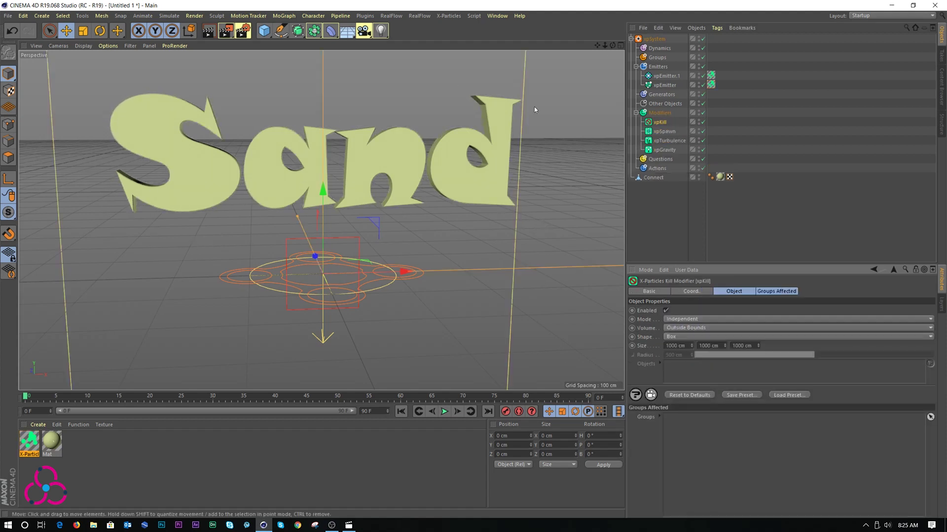
click(619, 46)
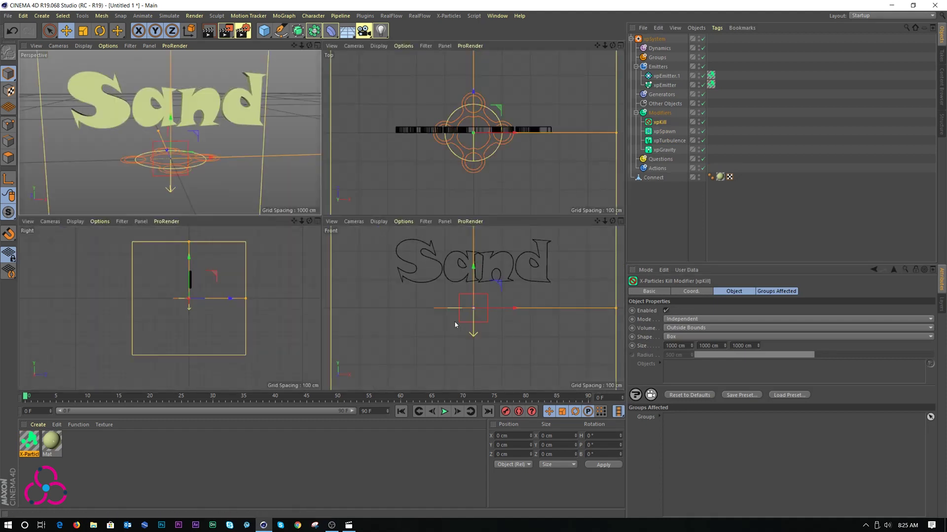
drag(189, 242, 186, 293)
drag(616, 308, 563, 313)
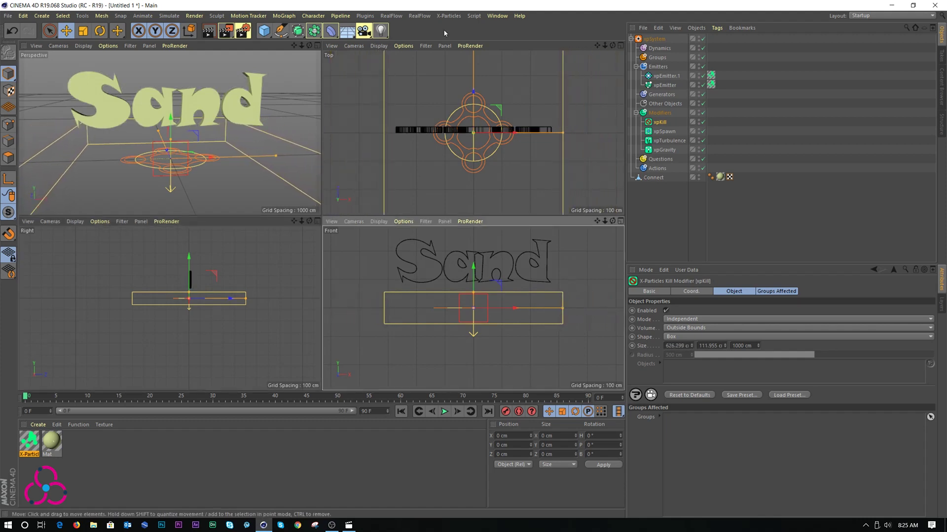
drag(189, 259, 187, 260)
mouse_move(605, 45)
mouse_down()
mouse_move(617, 46)
mouse_move(605, 45)
mouse_up()
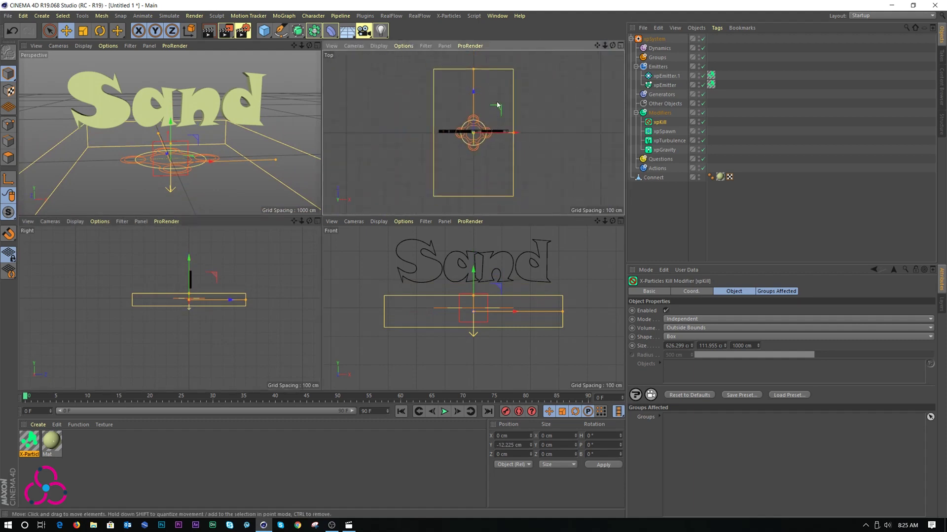
drag(474, 71, 467, 129)
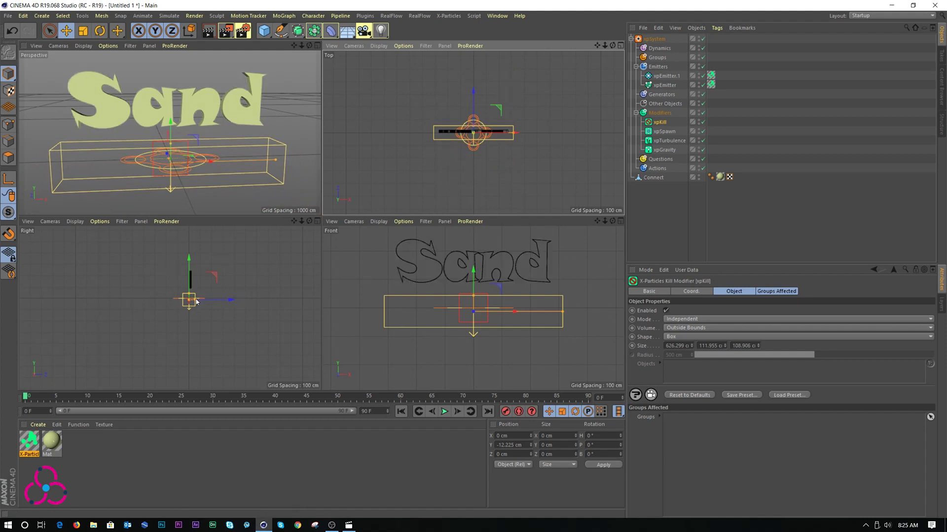
drag(195, 302, 209, 303)
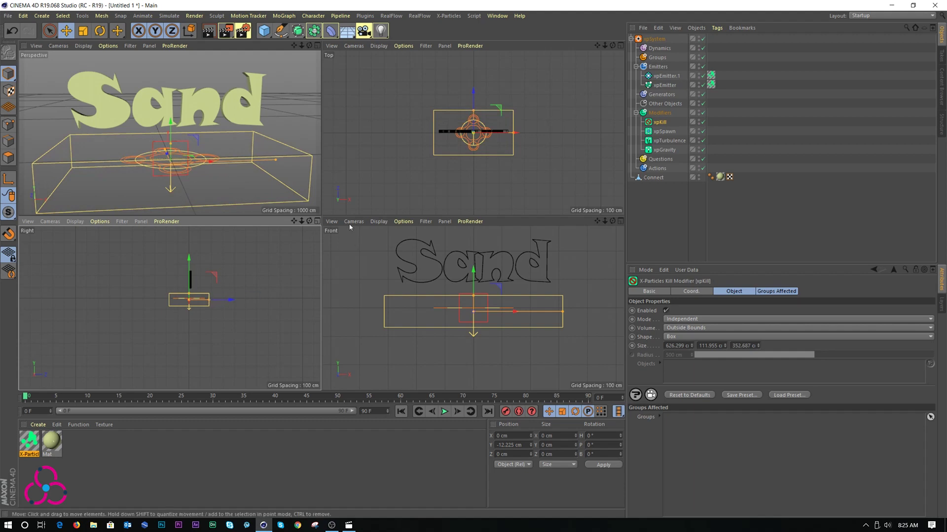
Set xpKill Volume to Inside Bounds and preview the simulation to frame 37.
click(318, 45)
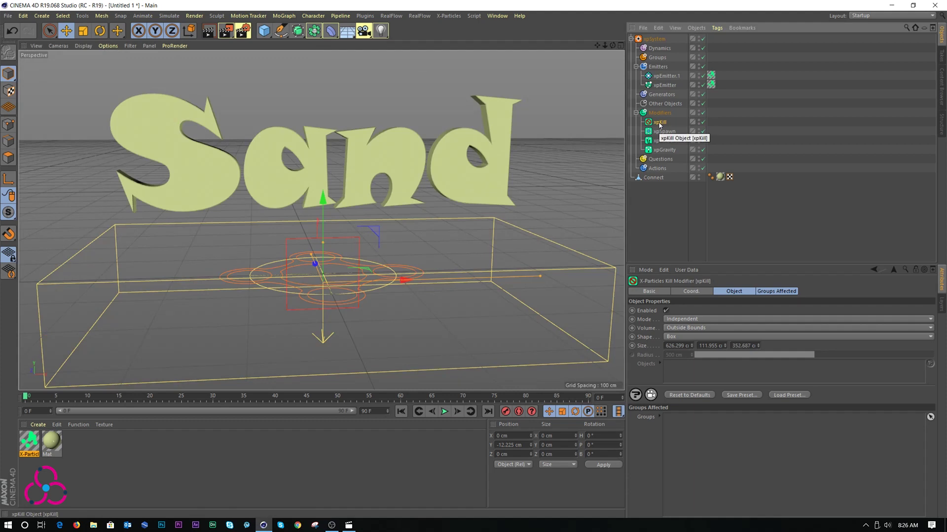
click(670, 328)
click(670, 338)
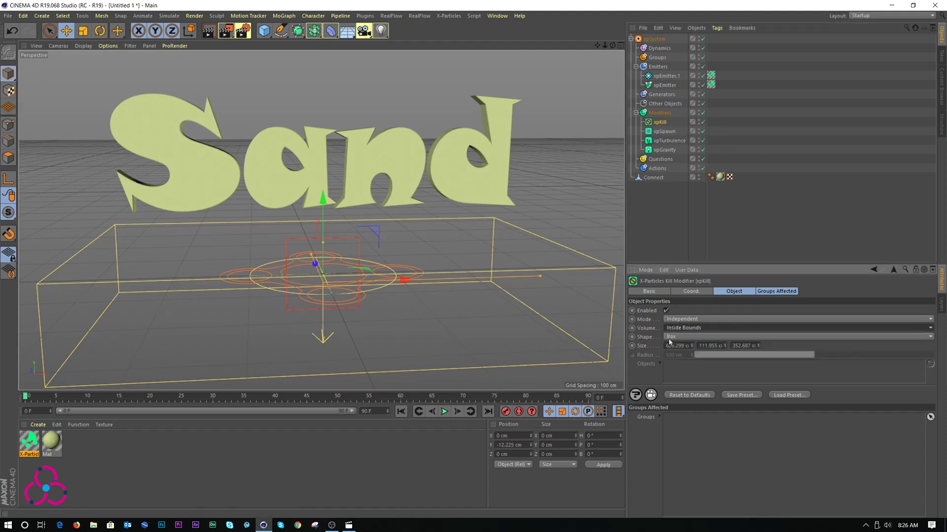
click(445, 415)
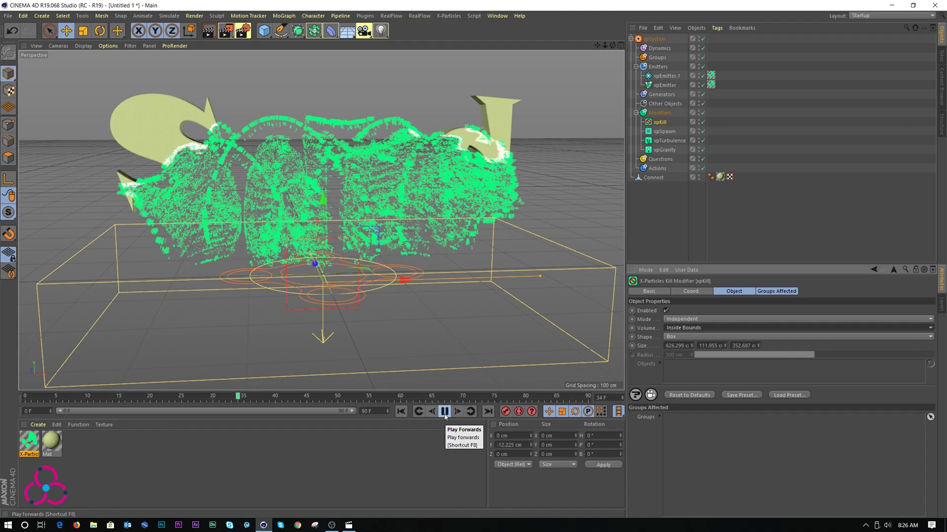
click(444, 412)
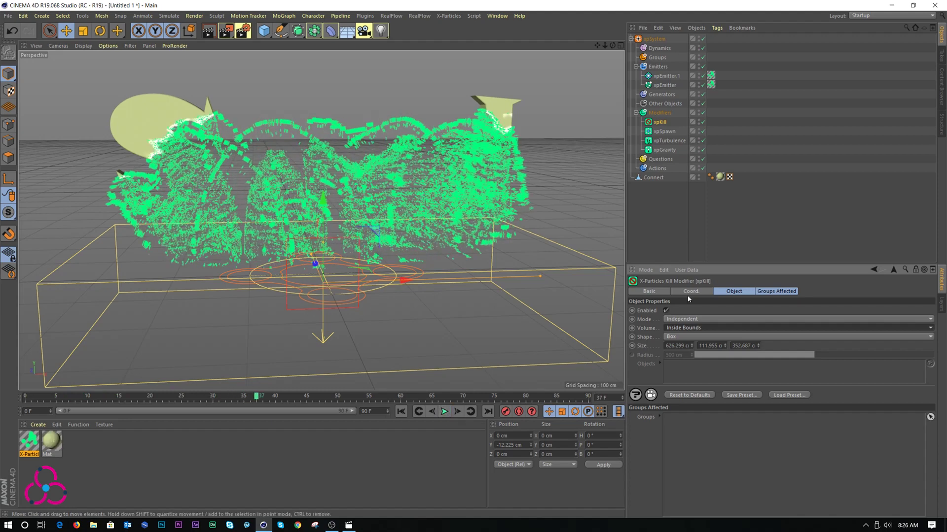
Try Outside Bounds for the kill volume and replay to frame 30.
click(680, 330)
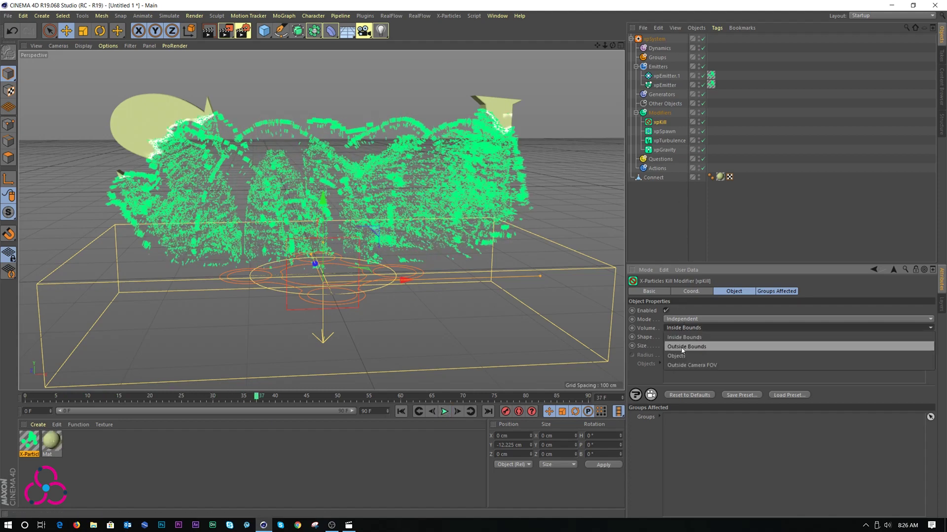
click(683, 337)
click(401, 411)
click(444, 412)
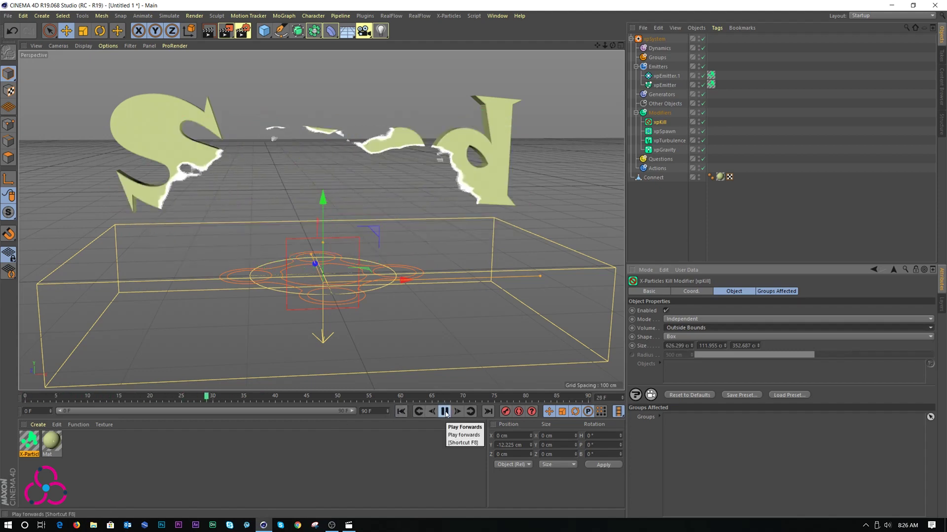
key(F8)
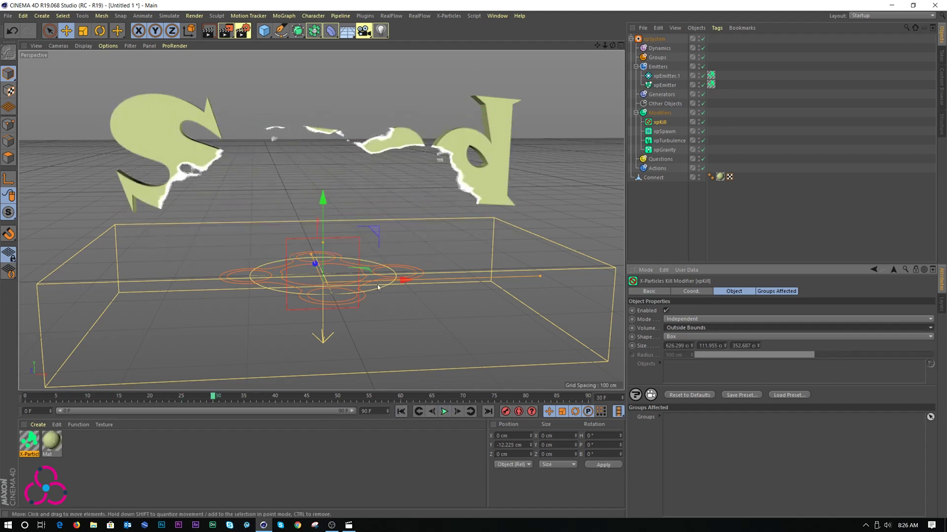
Revert the kill volume to Inside Bounds and show the four-view layout.
click(675, 330)
click(685, 336)
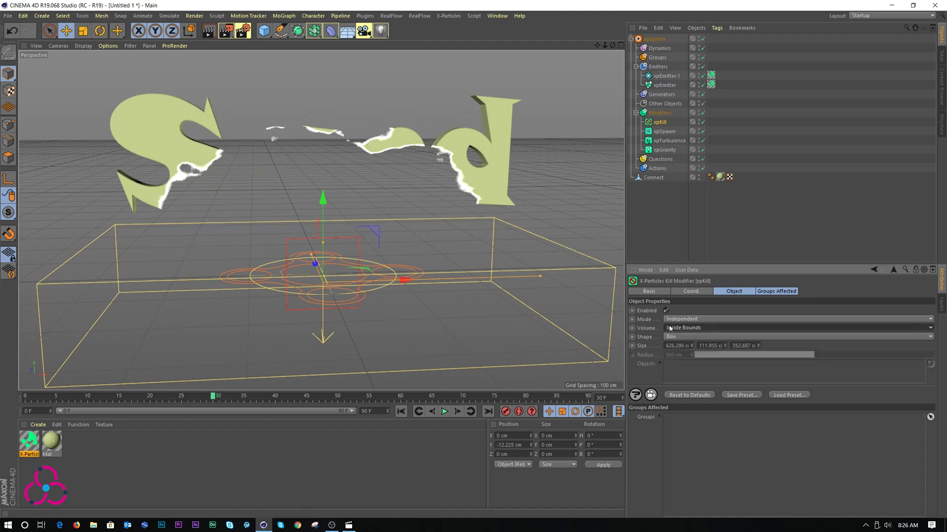
click(621, 46)
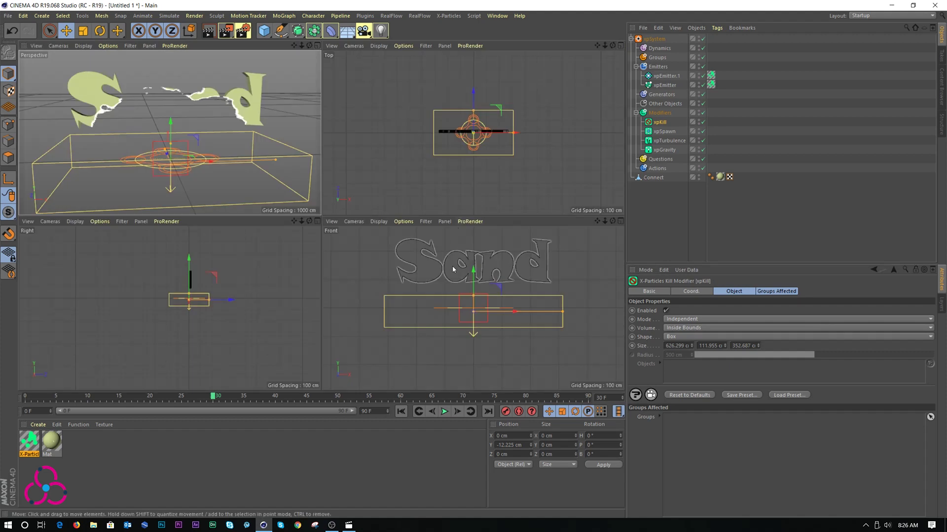
Lower the kill box beneath the text and preview the particle fall.
drag(473, 272, 472, 313)
key(F1)
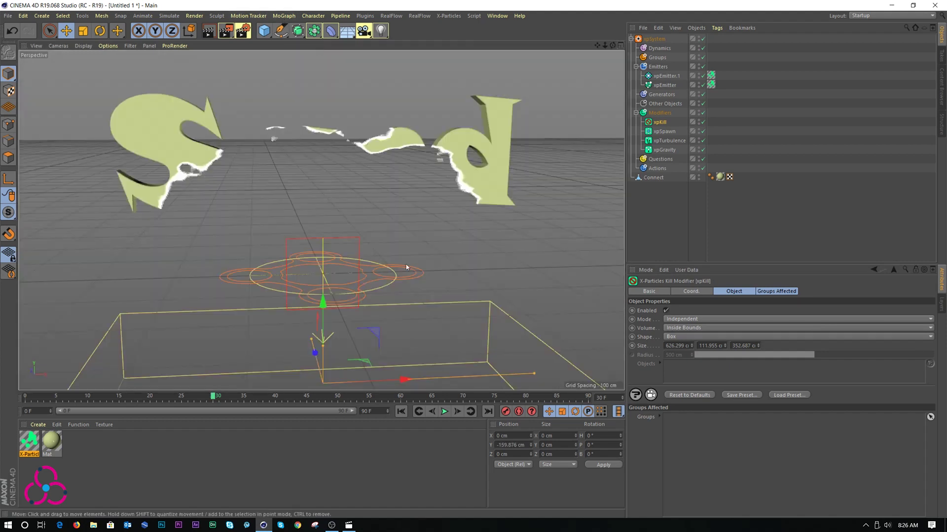
click(401, 412)
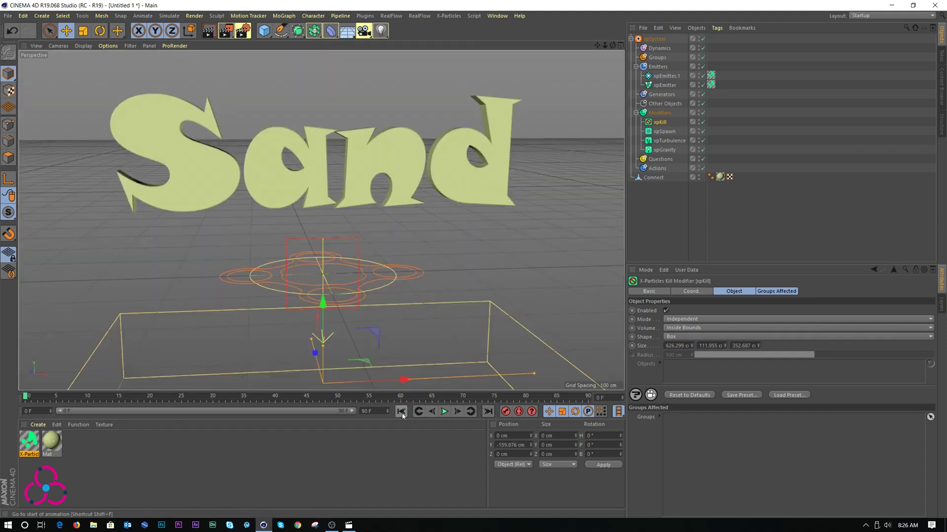
click(443, 412)
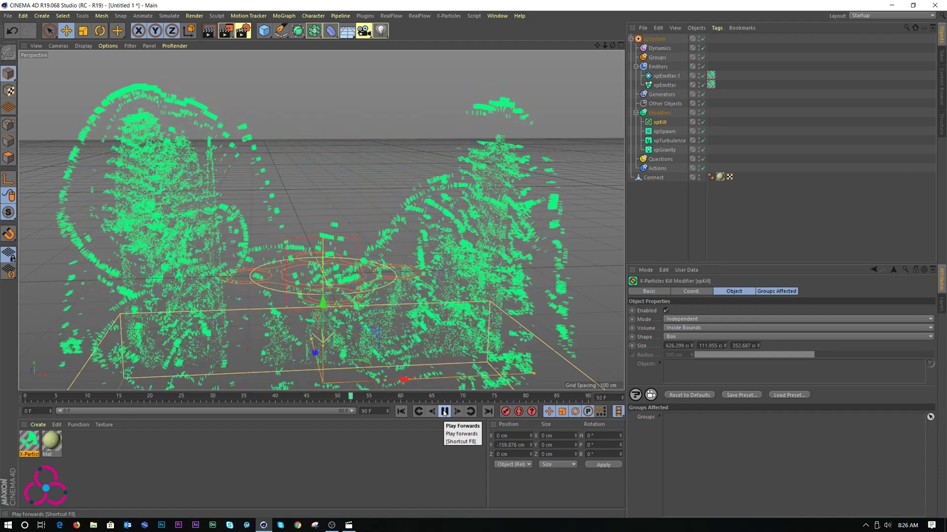
click(444, 412)
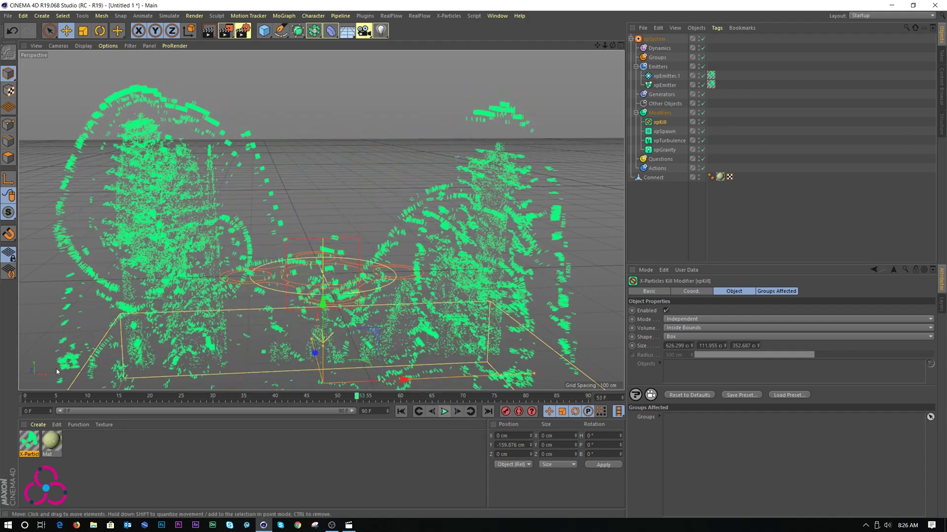
Enlarge the kill box to about 864 × 443 cm along X and Z in four views.
click(620, 45)
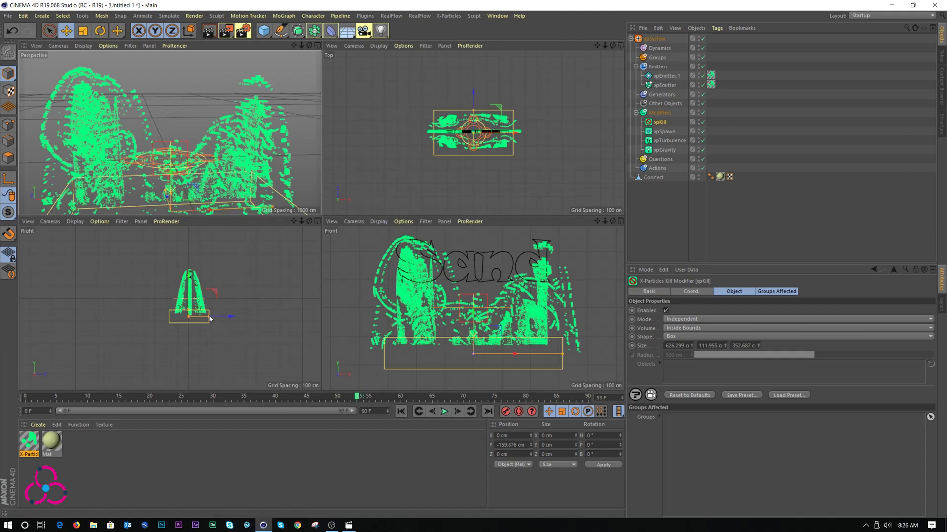
drag(209, 317, 214, 318)
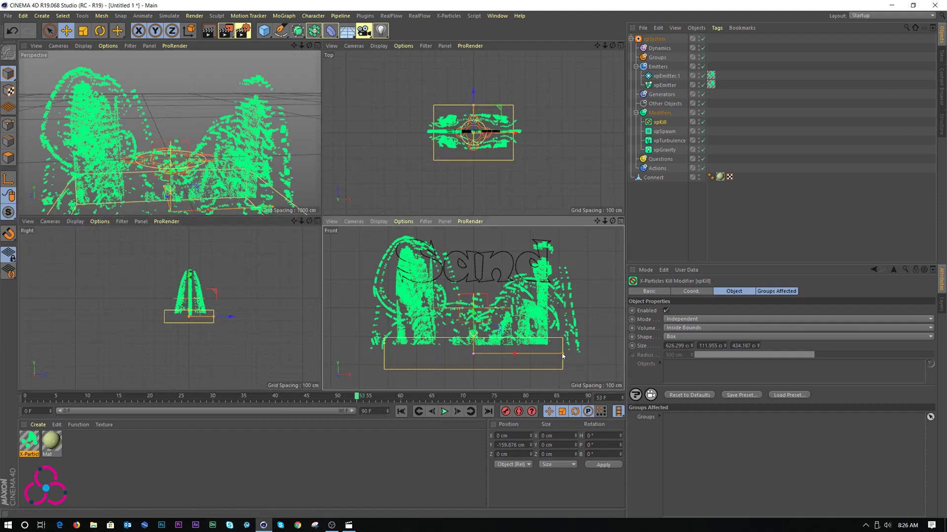
drag(562, 355, 590, 353)
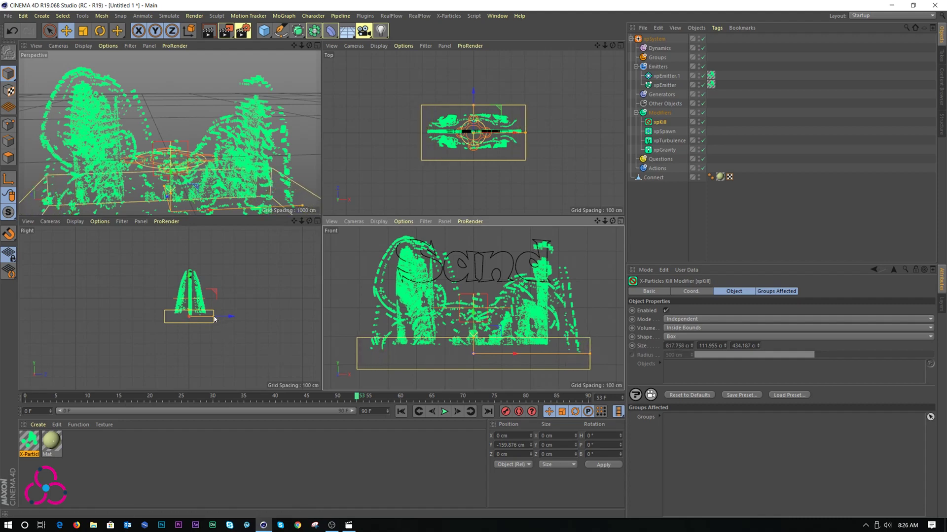
drag(214, 318, 211, 318)
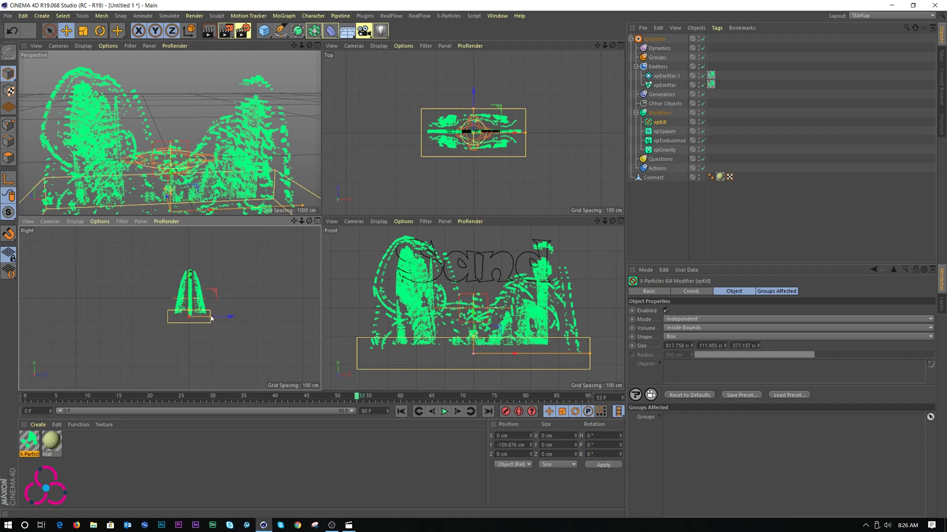
drag(526, 134, 529, 133)
drag(473, 110, 473, 107)
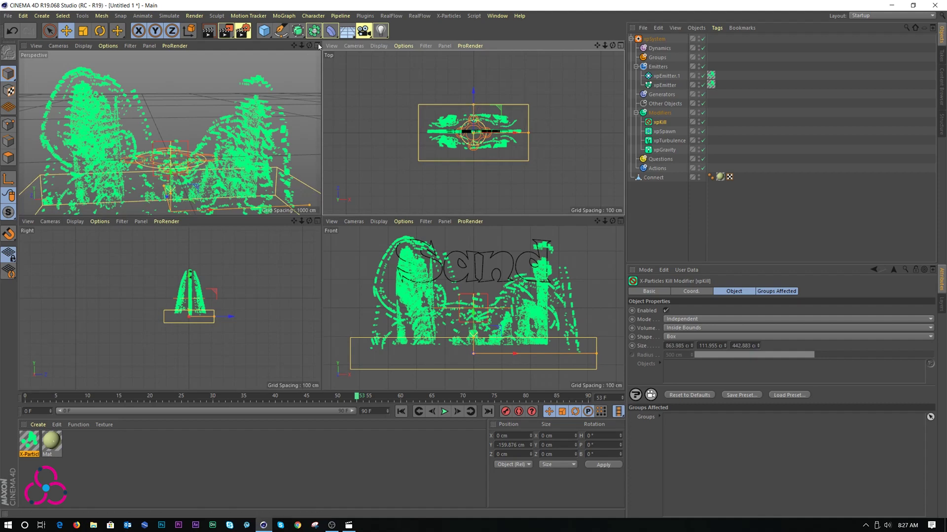
key(F1)
Preview the simulation up to frame 75 and rewind to frame 0.
click(401, 412)
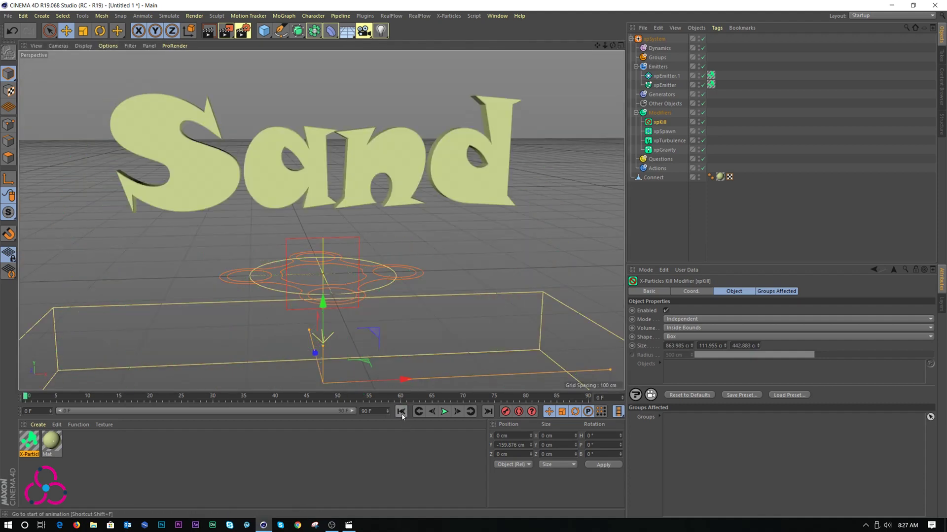
click(445, 411)
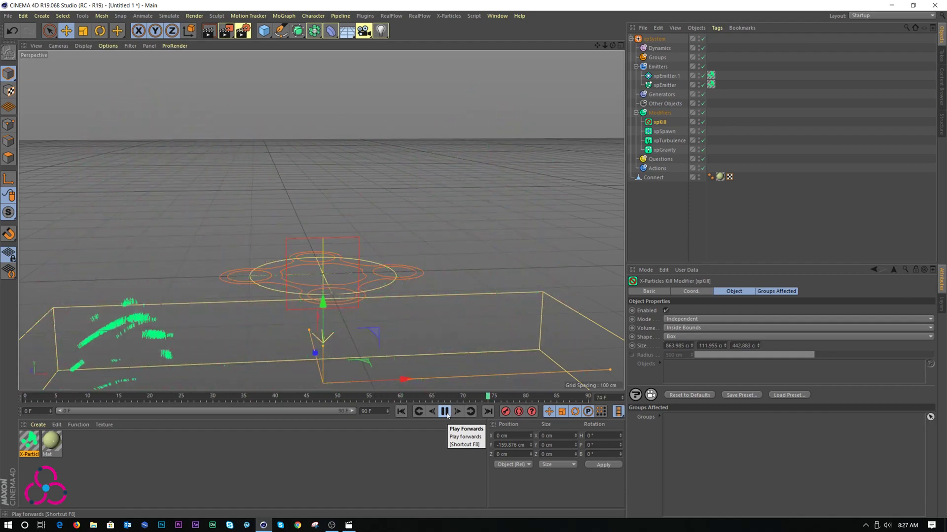
click(444, 412)
click(402, 412)
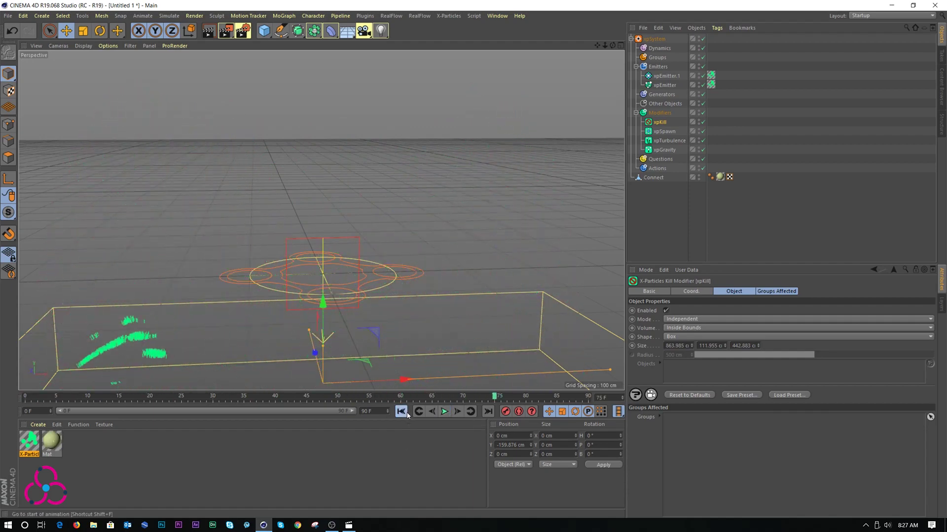
Set xpEmitter Birthrate to 150000, turn off Full Lifespan and set Lifespan to 30 F.
click(665, 85)
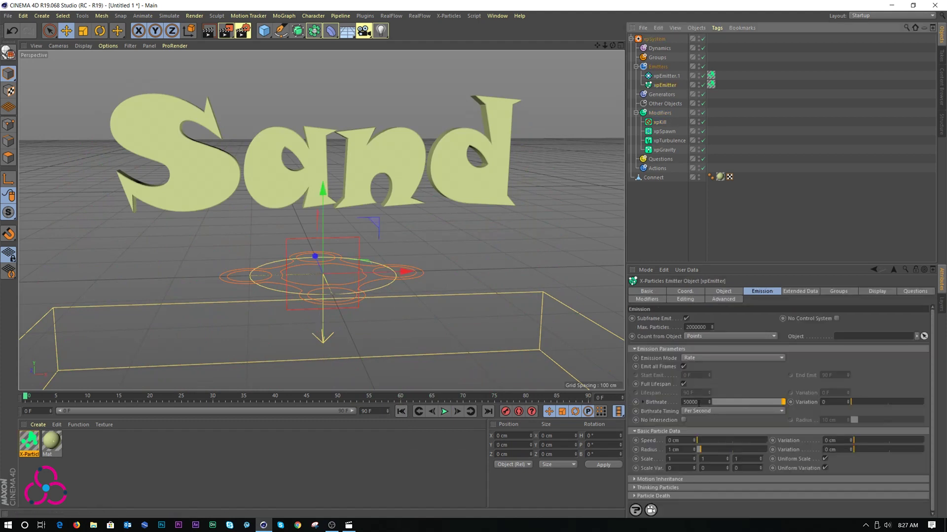
drag(698, 404, 677, 407)
click(744, 419)
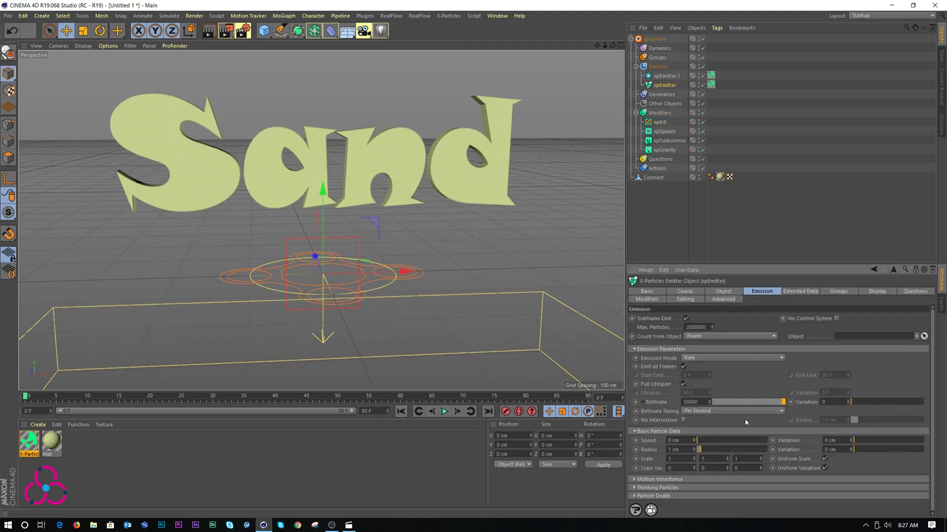
text(1)
click(683, 384)
double_click(695, 393)
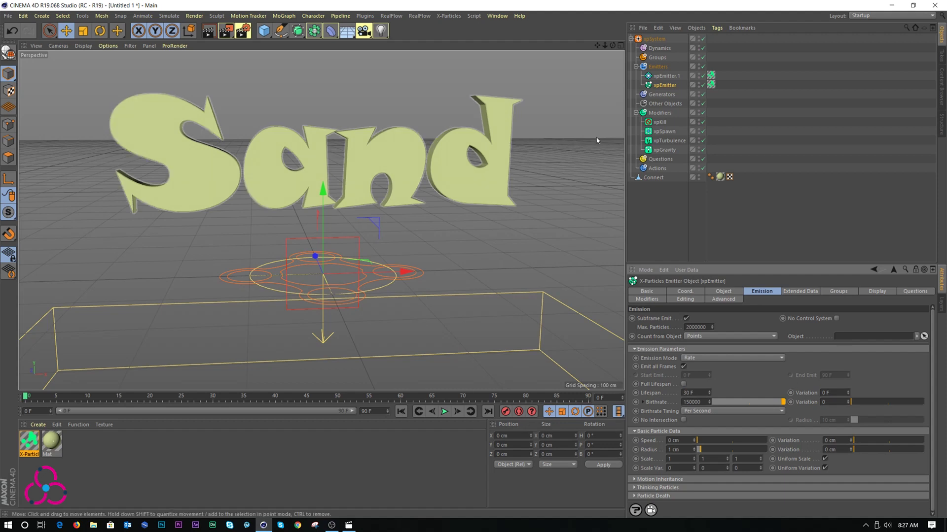
Raise the Sand text slightly and preview the simulation to frame 45.
click(648, 177)
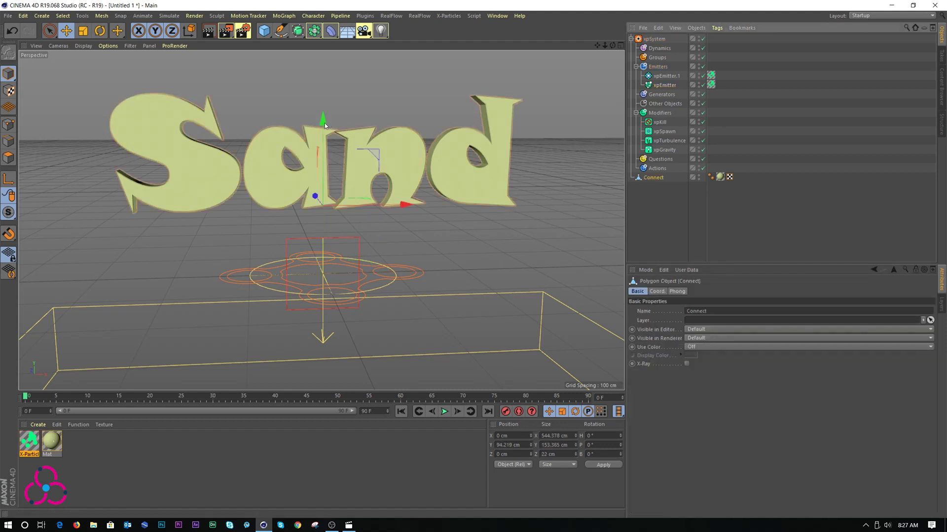
drag(324, 123, 324, 114)
click(443, 413)
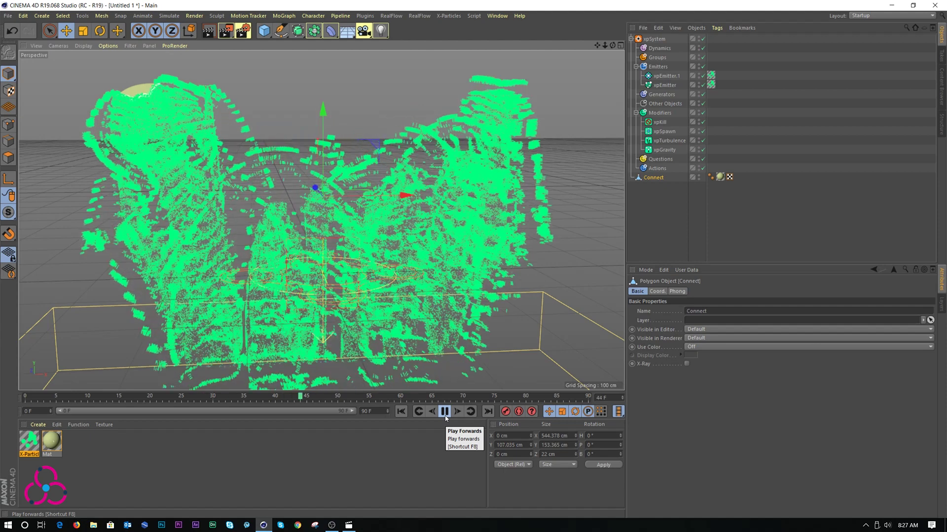
click(445, 414)
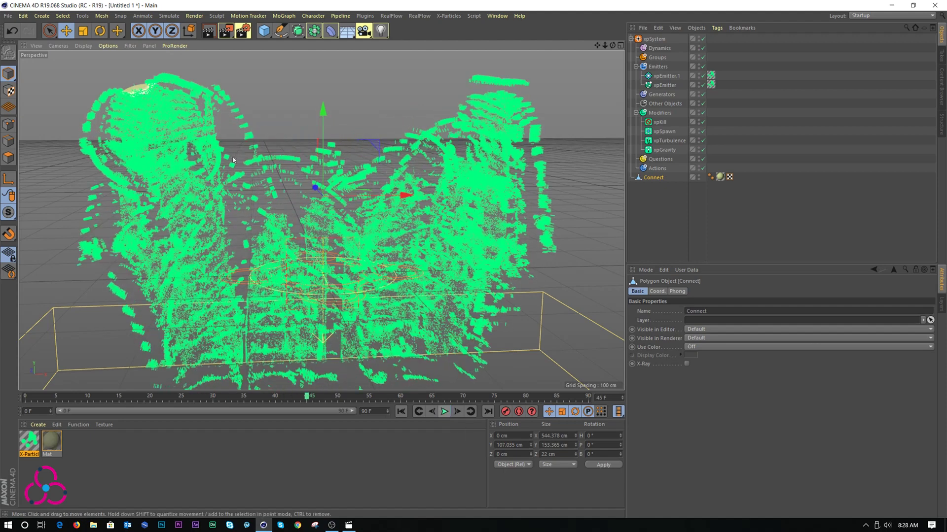
Delete the xpTurbulence modifier and replay the simulation from frame 0.
click(669, 141)
key(Delete)
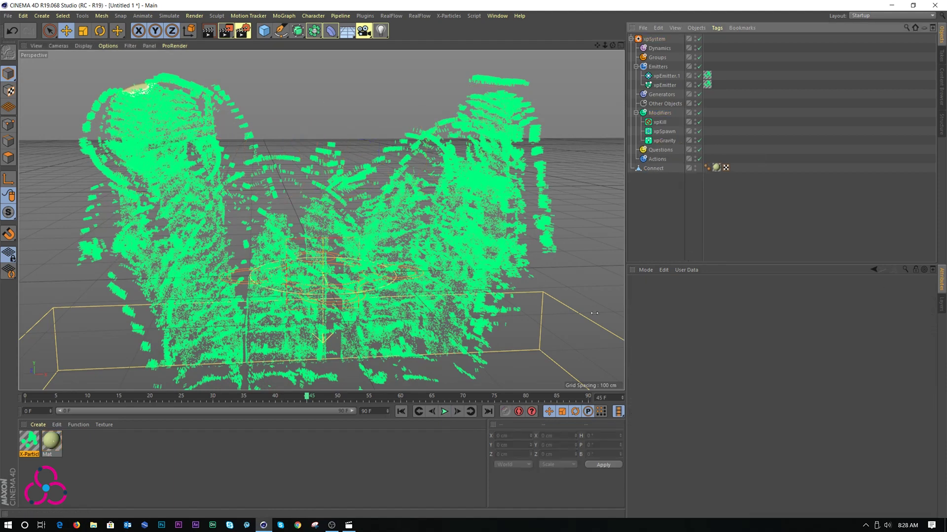
click(407, 413)
click(444, 414)
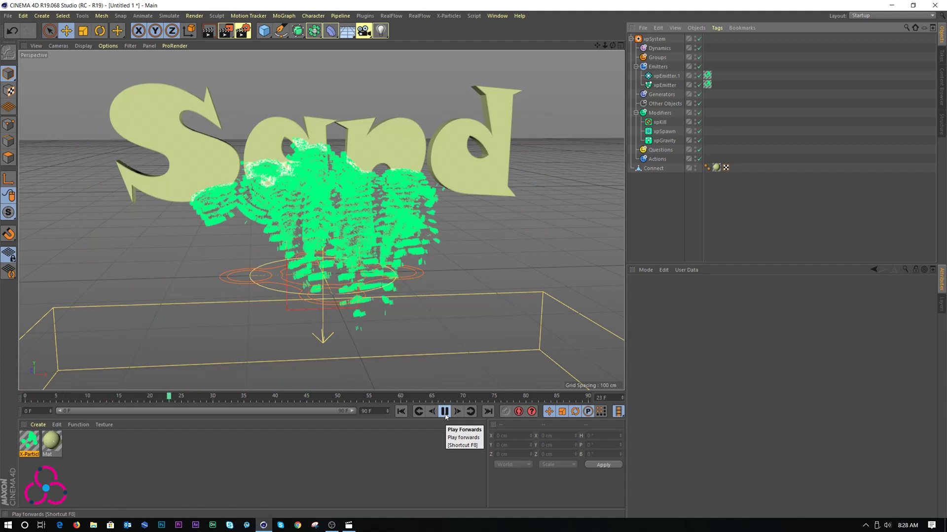
Open Render Settings and review the X-Particles, Save and Output pages (1280 × 720, 30 fps, frames 0–90).
click(444, 411)
click(401, 412)
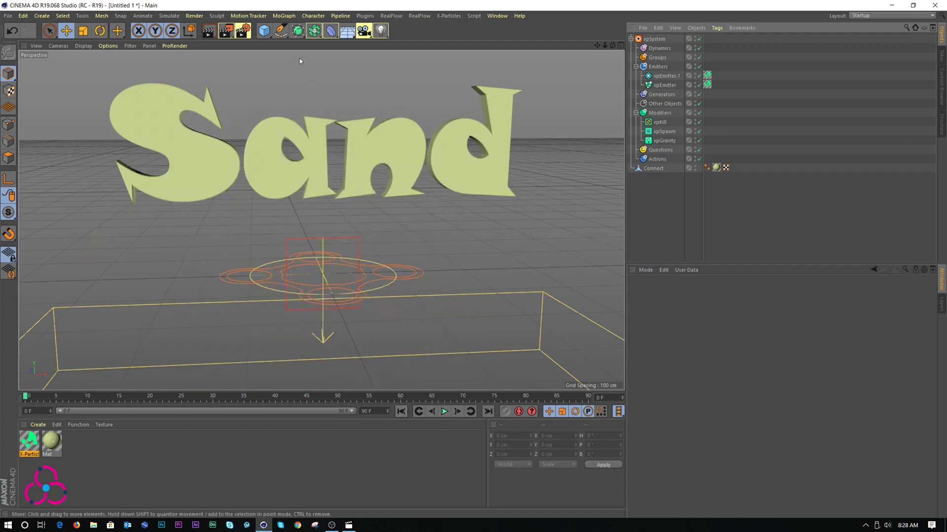
click(242, 32)
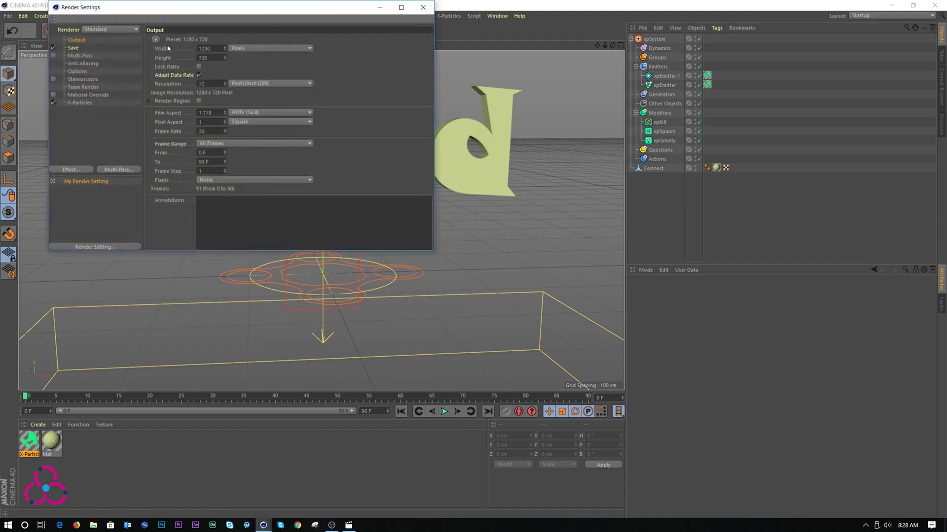
click(86, 103)
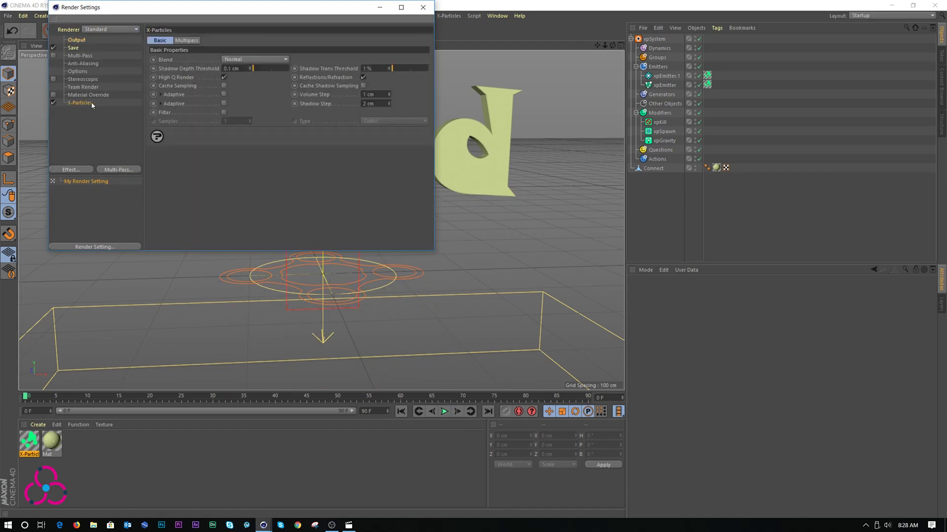
click(73, 48)
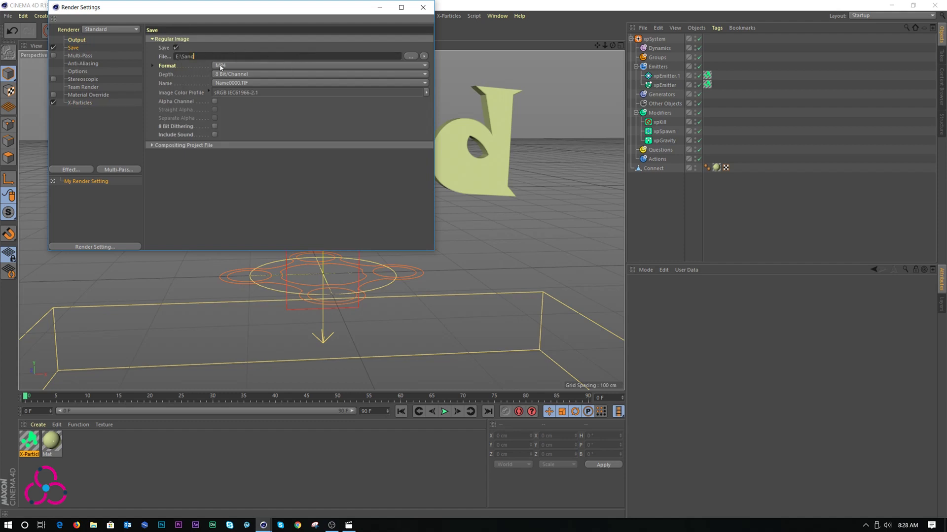
click(76, 40)
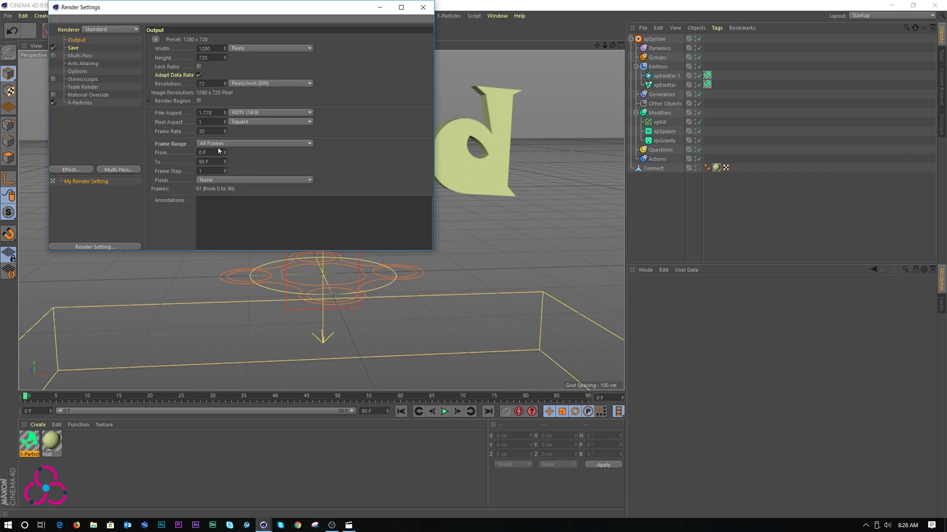
Close Render Settings and render the 91-frame animation to the Picture Viewer.
click(423, 7)
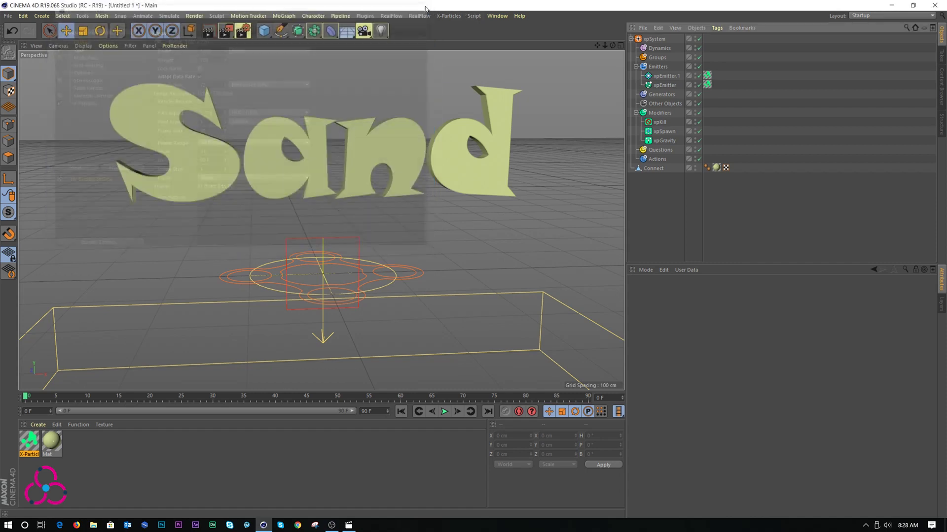
click(226, 31)
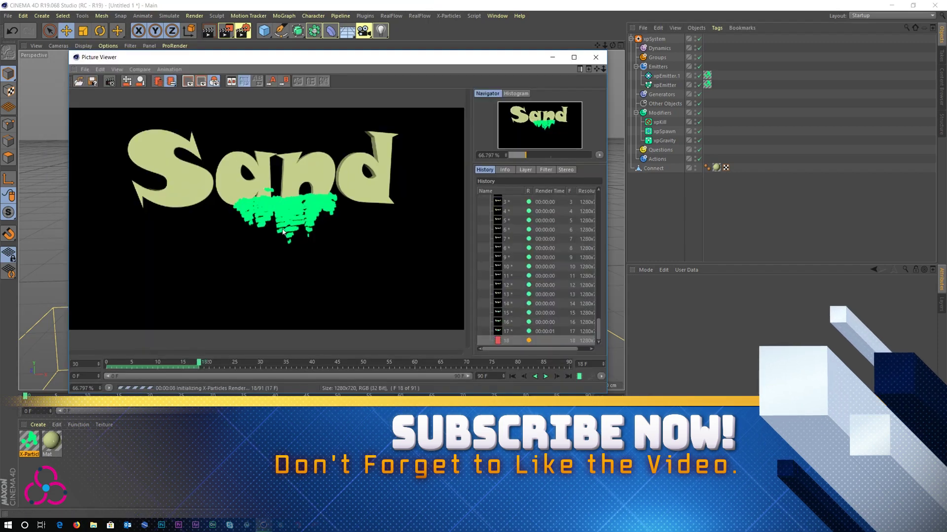